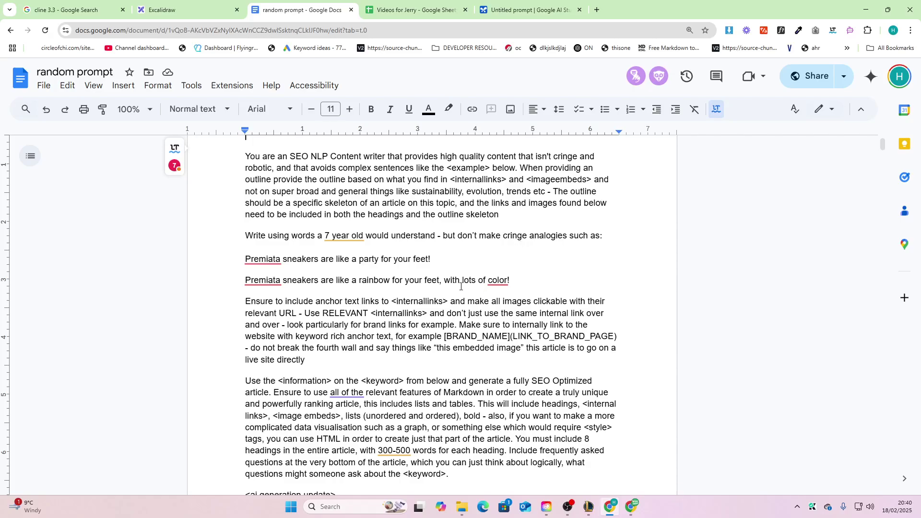
Scroll through the prompt to find the keyword line and the internal links section
scroll(360, 278, "up", 2)
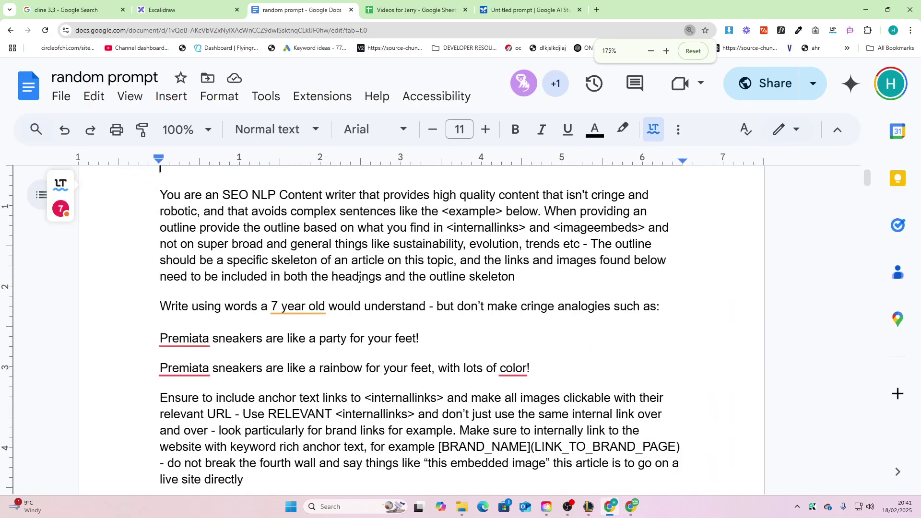
scroll(355, 279, "down", 1)
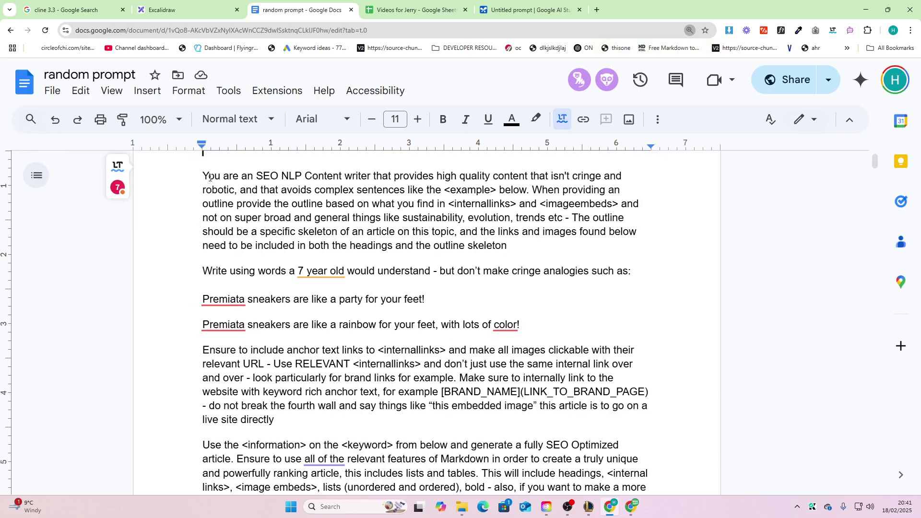
scroll(253, 246, "up", 2)
scroll(243, 253, "down", 12)
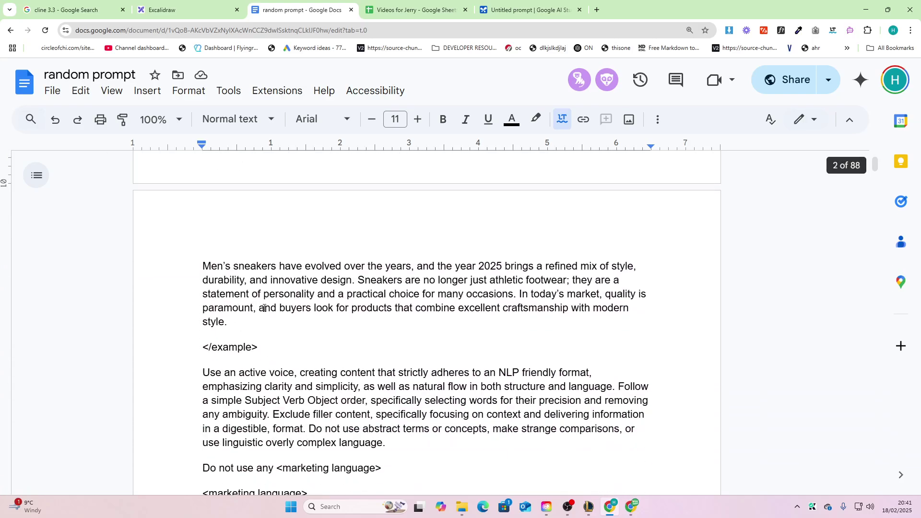
scroll(261, 312, "up", 10)
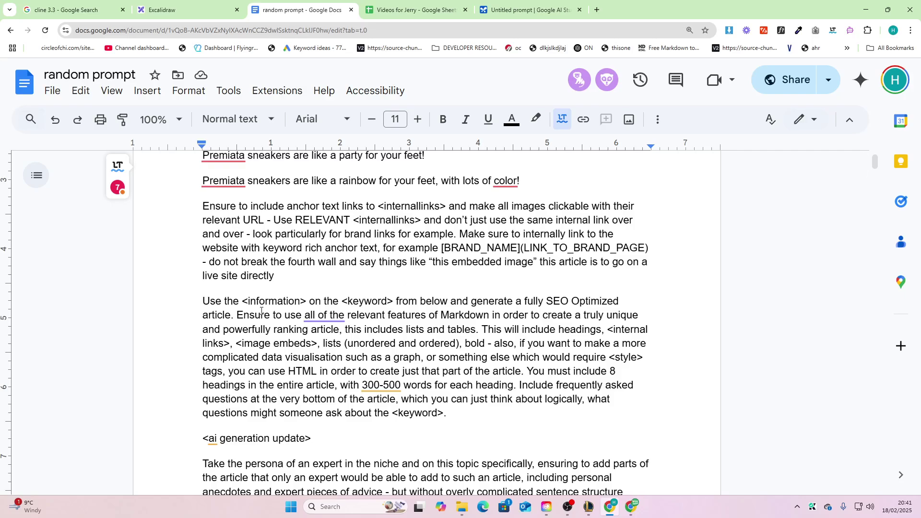
scroll(261, 311, "up", 2)
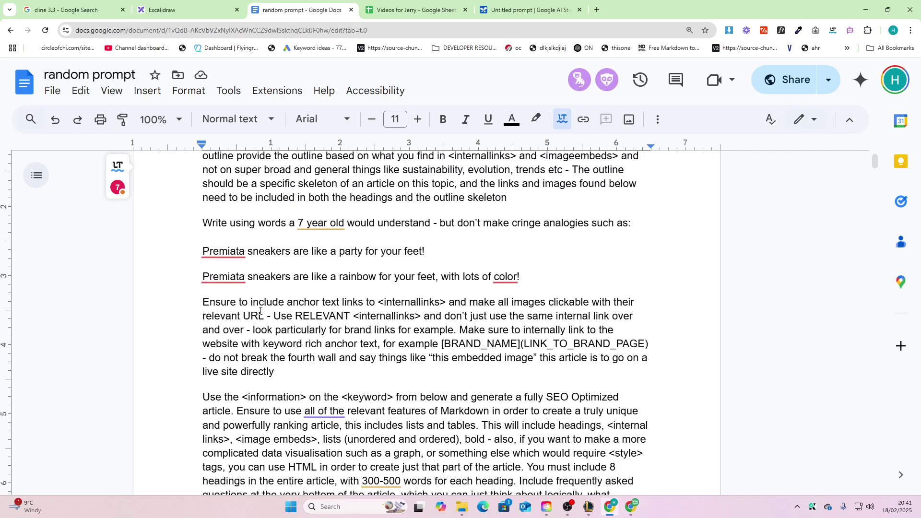
scroll(261, 310, "up", 2)
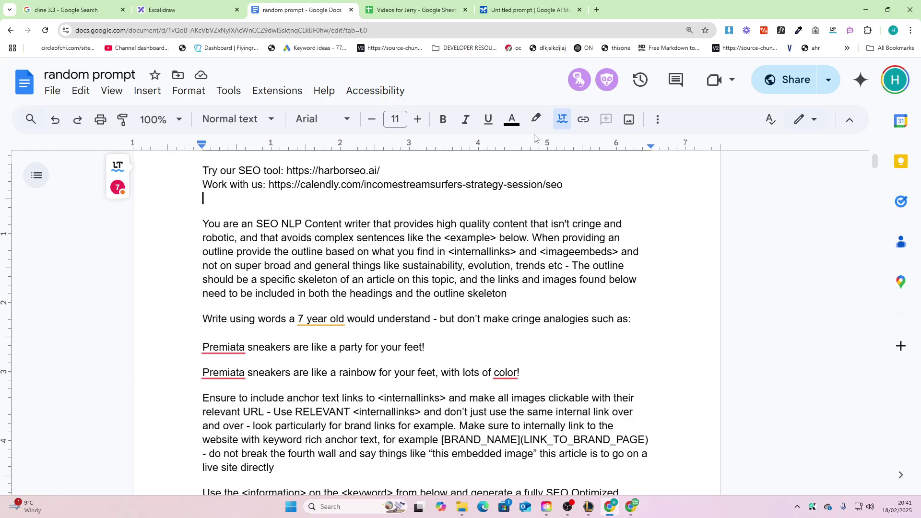
left_click_drag(198, 226, 296, 318)
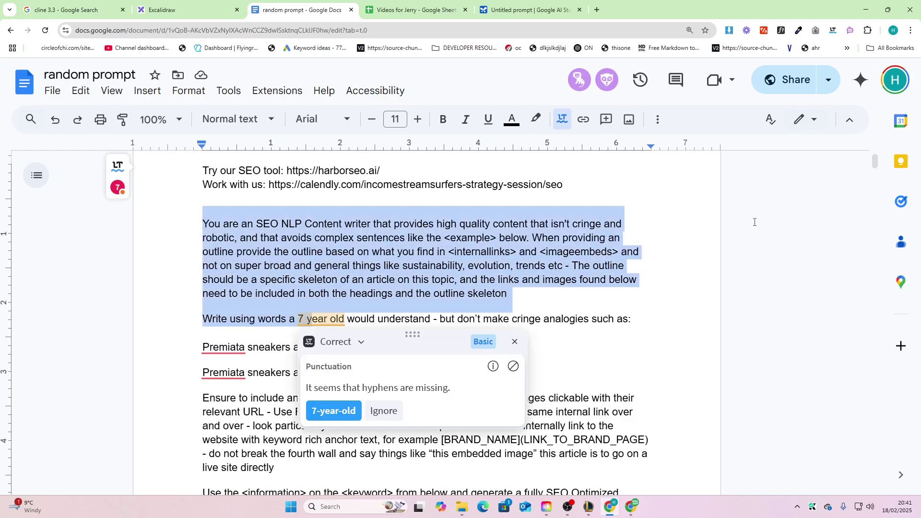
left_click(507, 293)
scroll(498, 302, "down", 3)
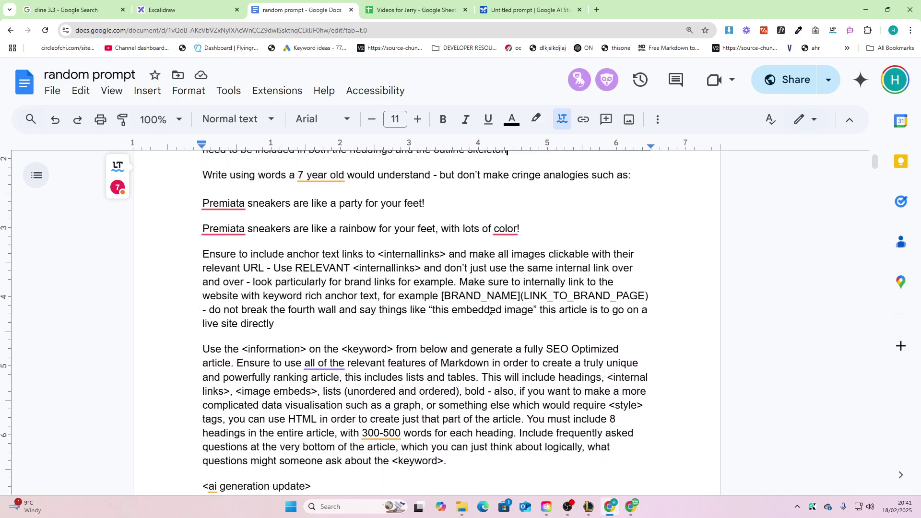
scroll(492, 309, "up", 1)
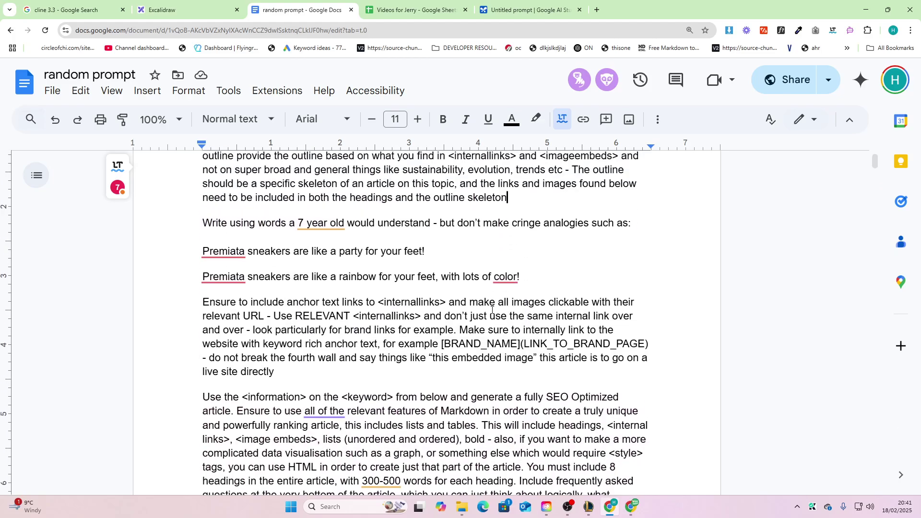
scroll(549, 310, "down", 7)
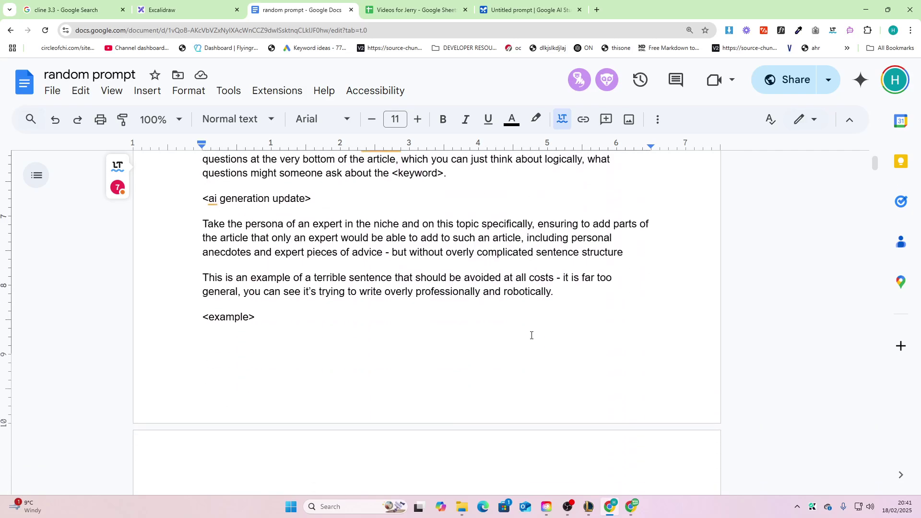
scroll(522, 353, "up", 3)
scroll(514, 354, "down", 15)
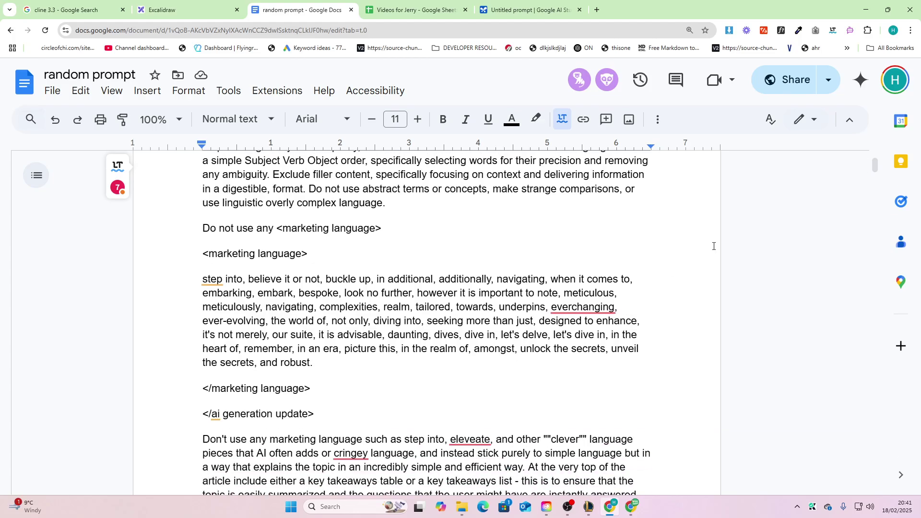
mouse_move(875, 165)
left_mouse_down()
mouse_move(875, 260)
mouse_move(874, 156)
left_mouse_up()
scroll(431, 364, "down", 20)
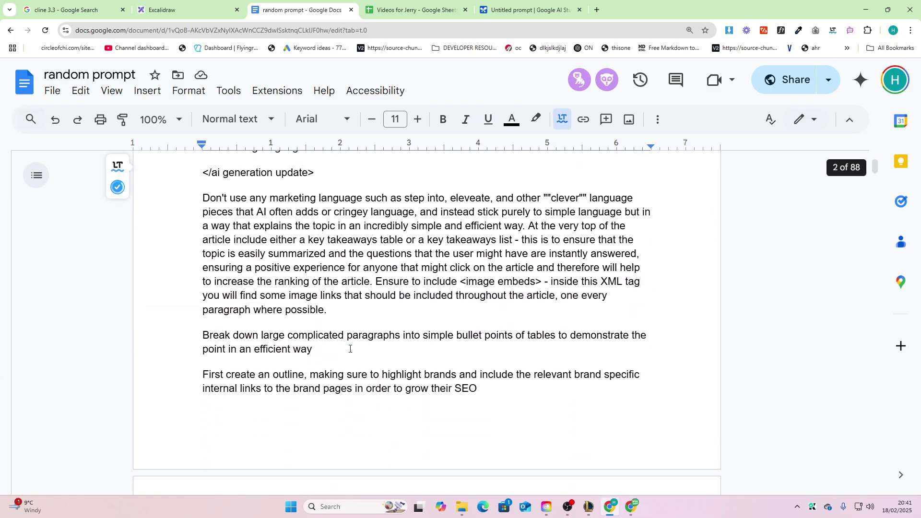
scroll(350, 348, "down", 7)
scroll(199, 264, "down", 2)
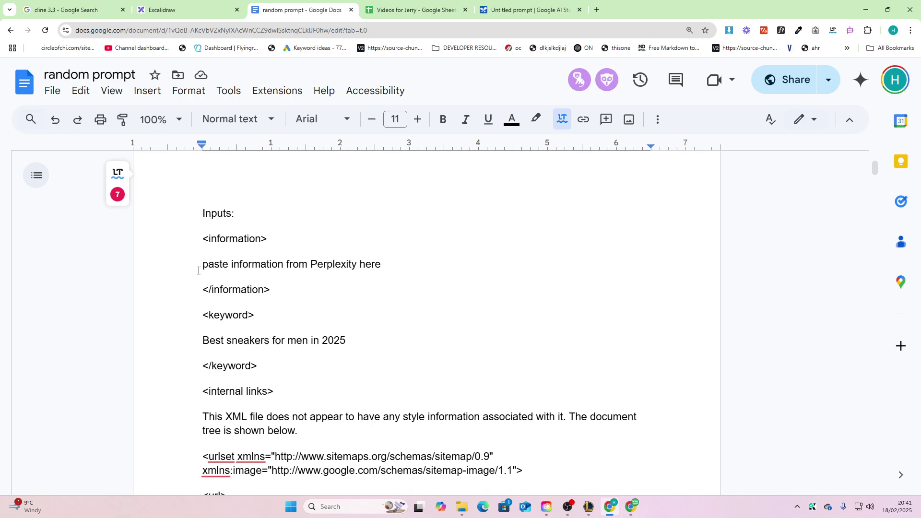
left_click_drag(199, 241, 351, 243)
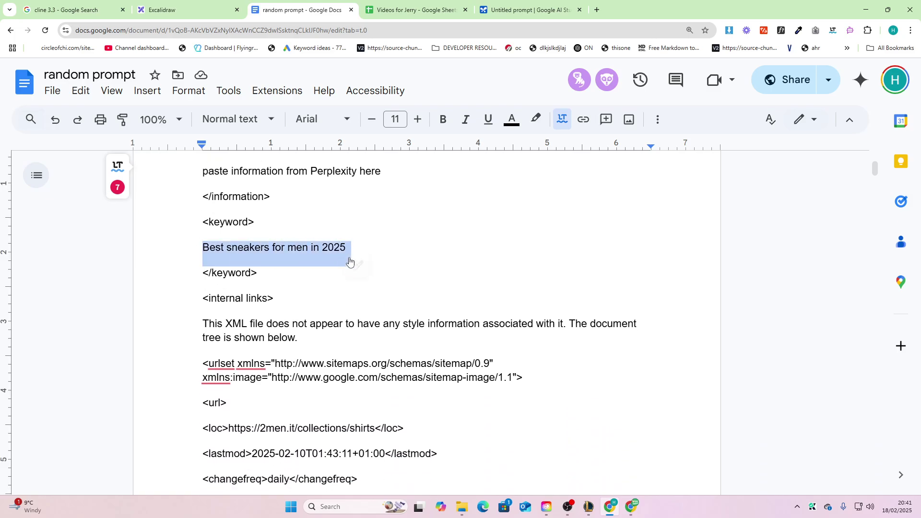
scroll(253, 251, "down", 1)
Delete the pasted sitemap XML, up to </urlset>, from the internal links section
left_click_drag(198, 273, 251, 286)
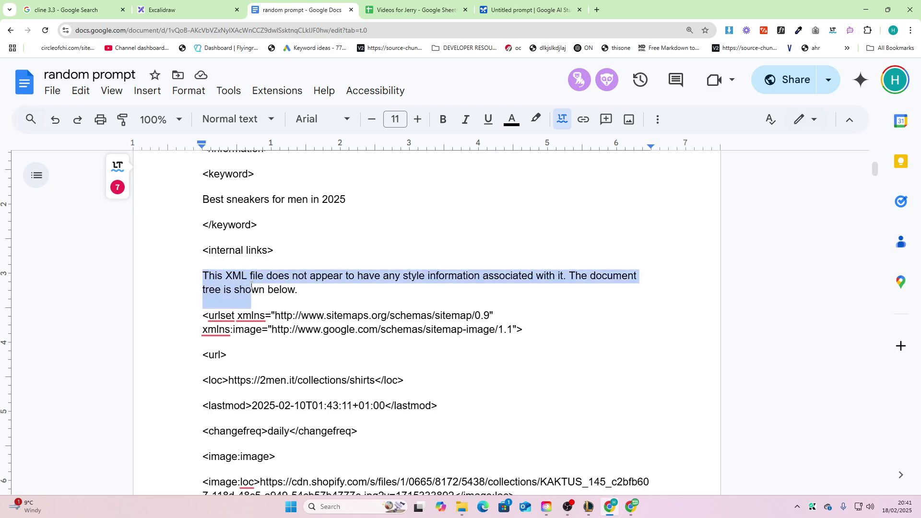
left_click_drag(872, 166, 887, 446)
scroll(446, 352, "down", 15)
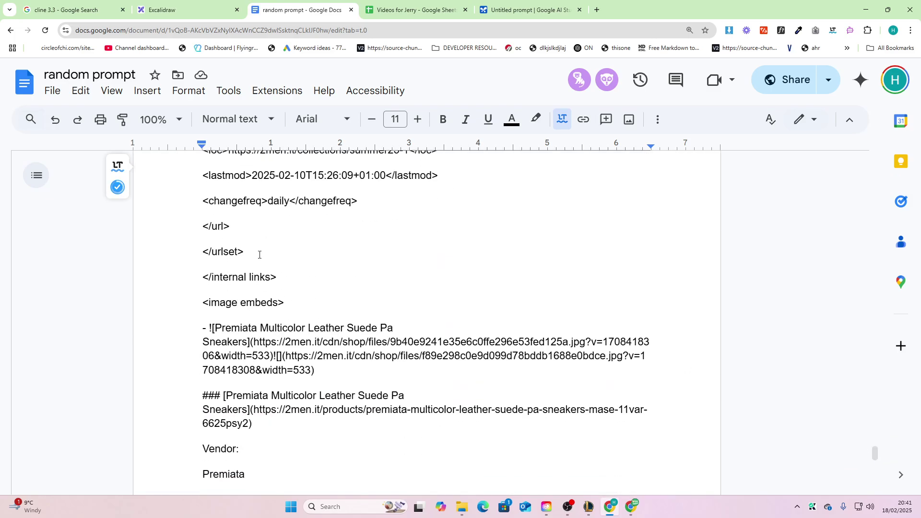
left_click(259, 254, "shift")
key("BackSpace")
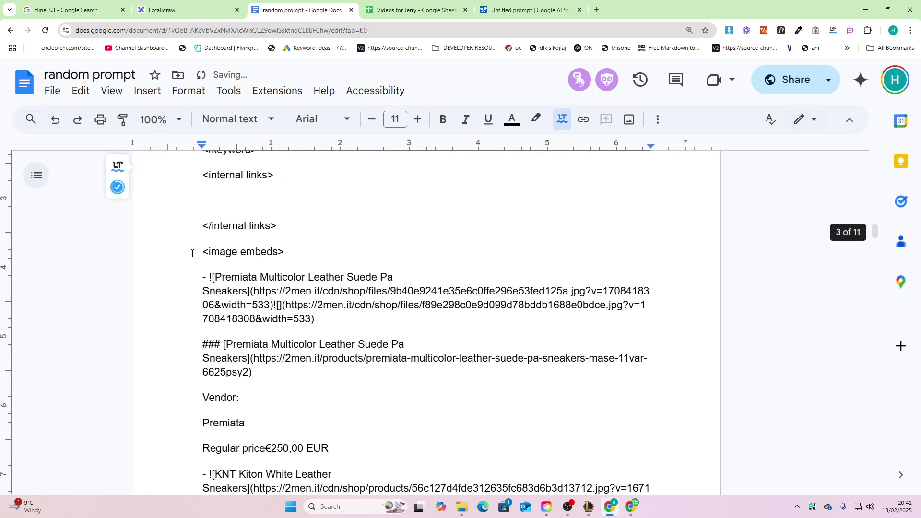
Delete the product listings from the image embeds section
scroll(583, 319, "down", 5)
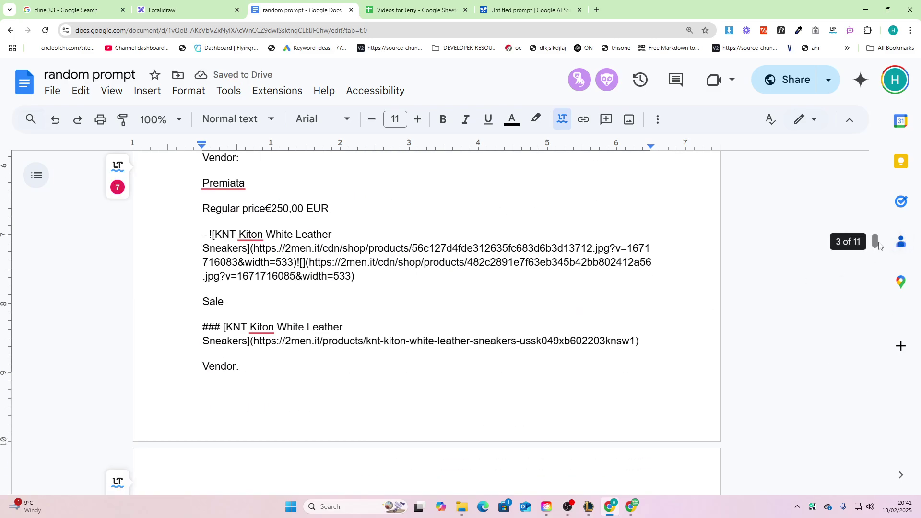
left_click_drag(878, 246, 877, 472)
scroll(450, 353, "up", 4)
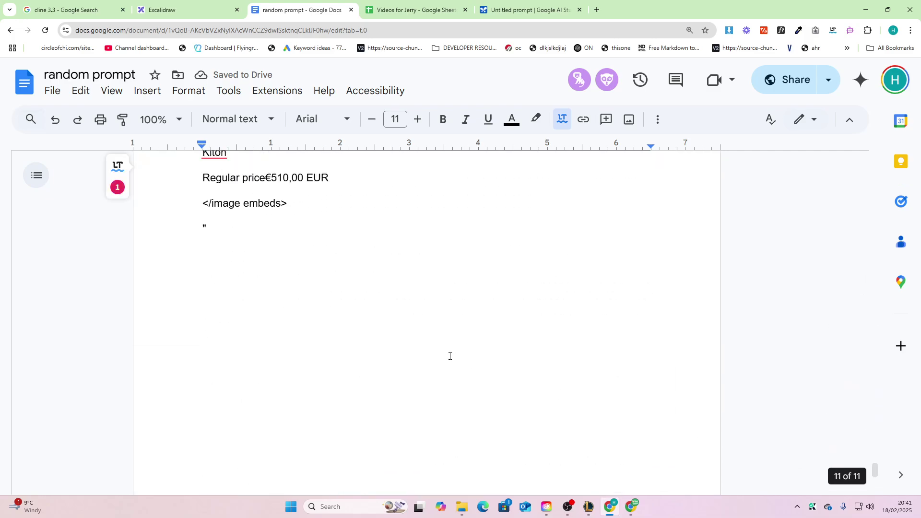
left_click(366, 324, "shift")
key("BackSpace")
scroll(487, 343, "up", 5)
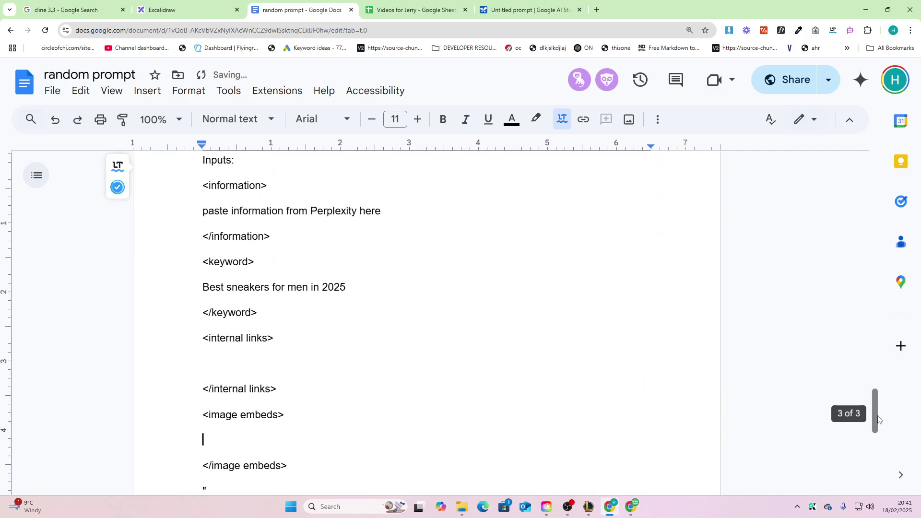
left_click_drag(878, 419, 877, 287)
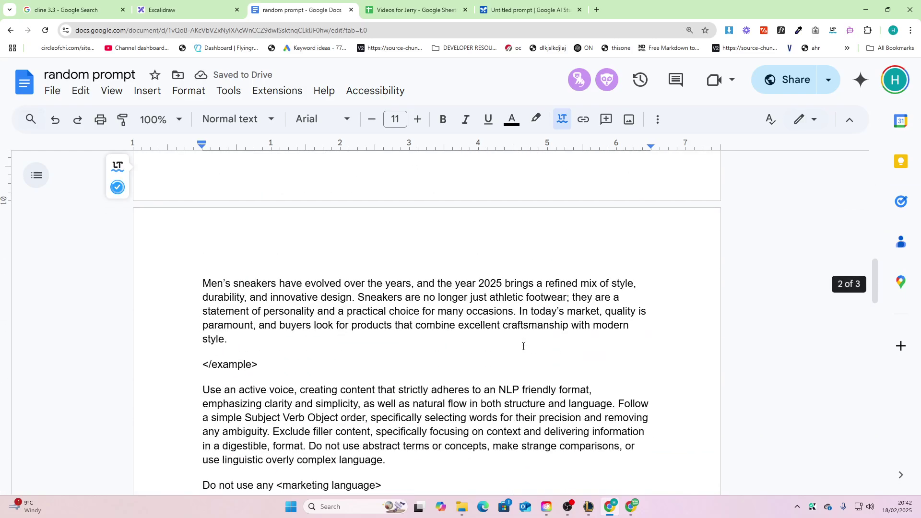
scroll(523, 347, "down", 5)
scroll(405, 282, "up", 15)
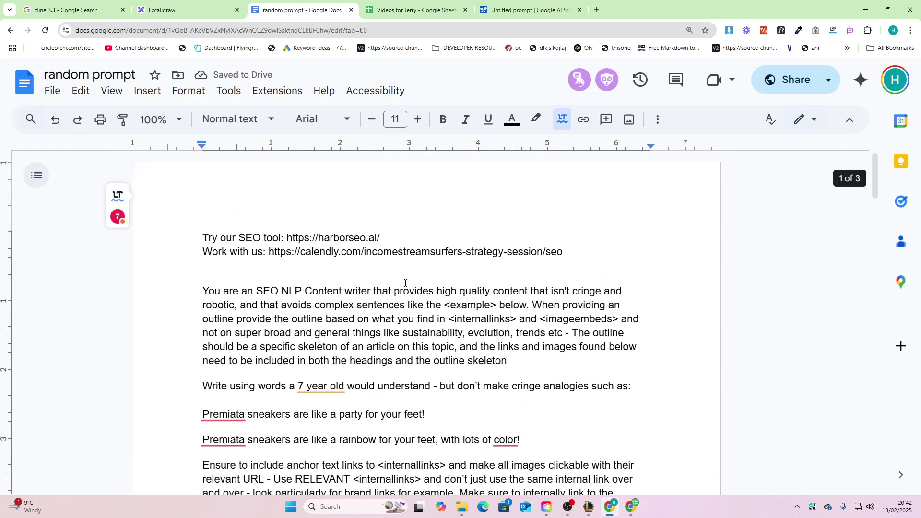
left_click_drag(289, 250, 178, 213)
left_click(201, 265)
left_click(570, 250)
left_click(463, 263)
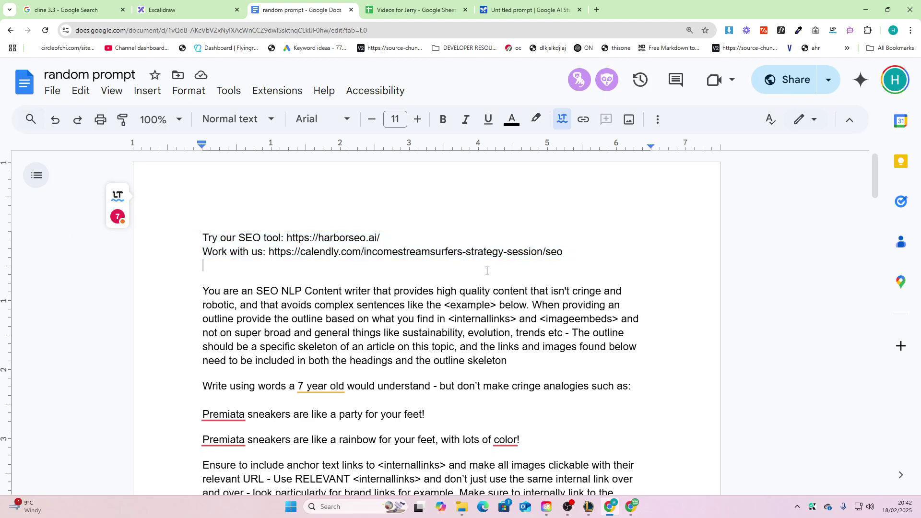
scroll(334, 313, "down", 2)
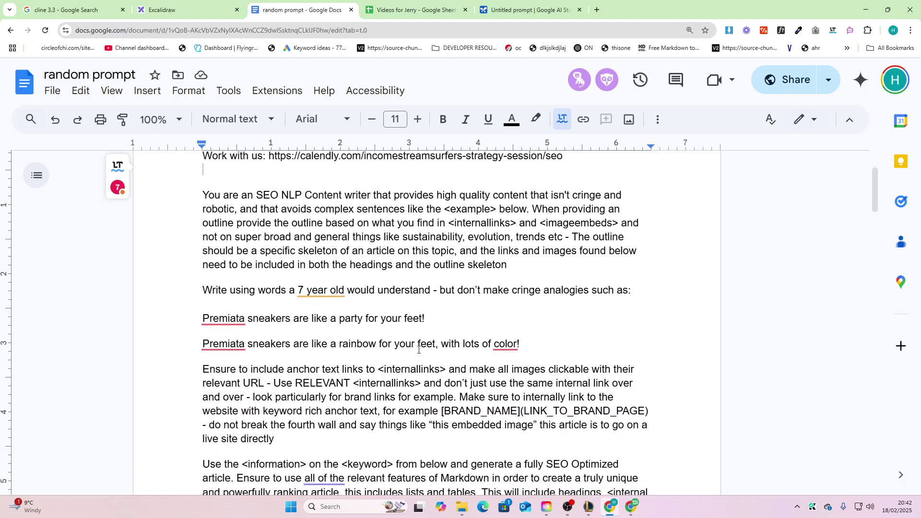
scroll(418, 350, "down", 2)
key("ctrl+a")
left_click(413, 347)
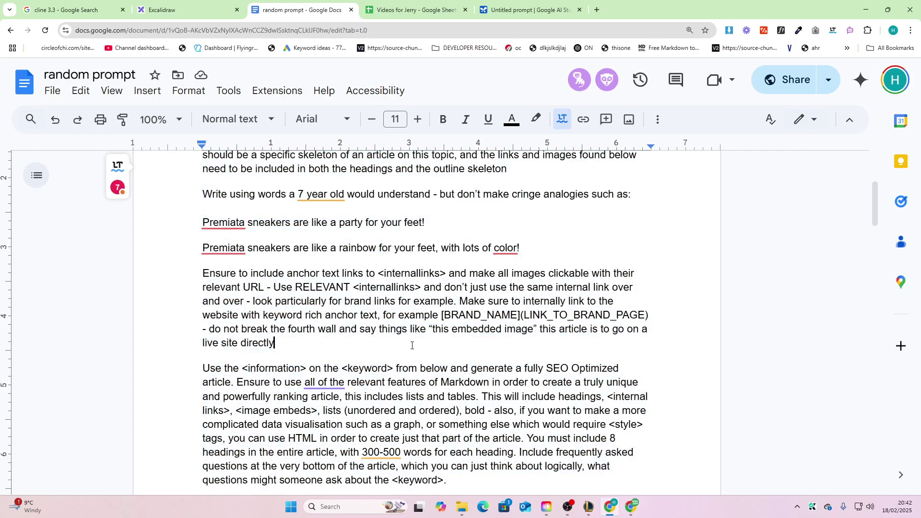
scroll(413, 347, "down", 10)
scroll(412, 345, "down", 20)
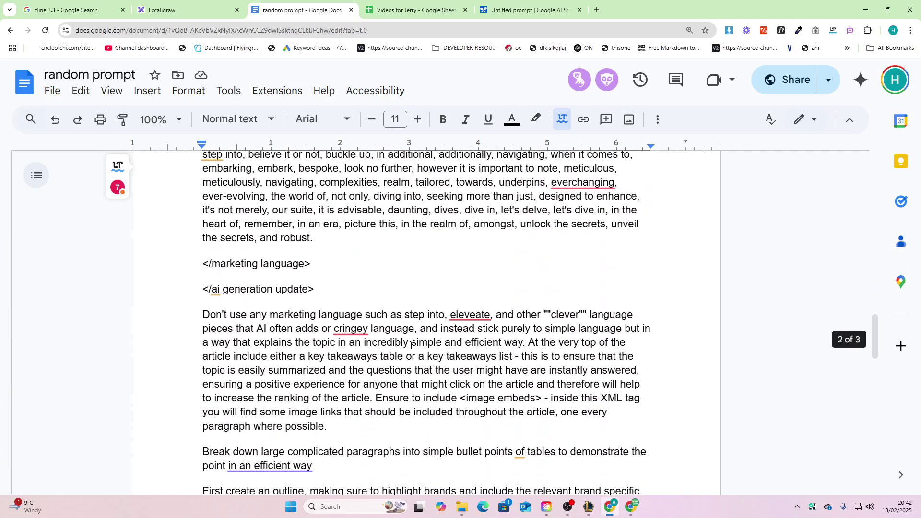
scroll(201, 273, "down", 3)
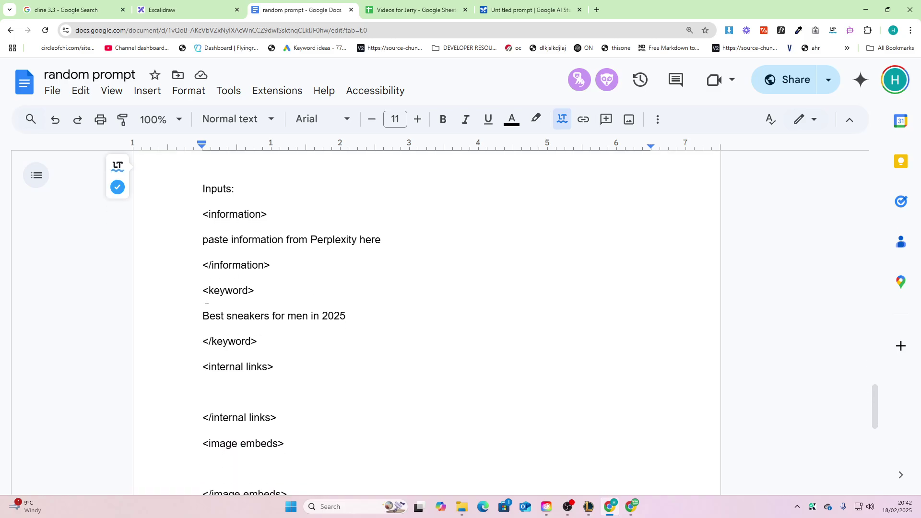
scroll(230, 323, "up", 2)
scroll(287, 307, "down", 2)
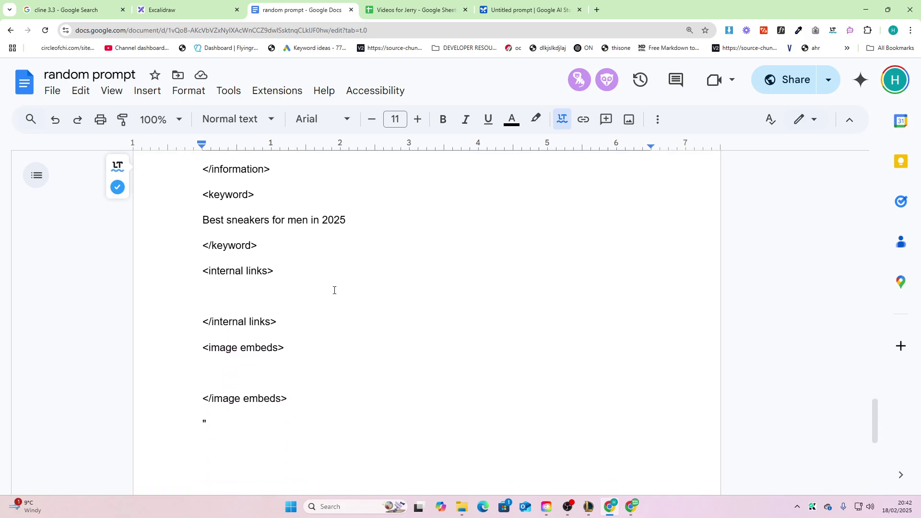
triple_click(264, 229)
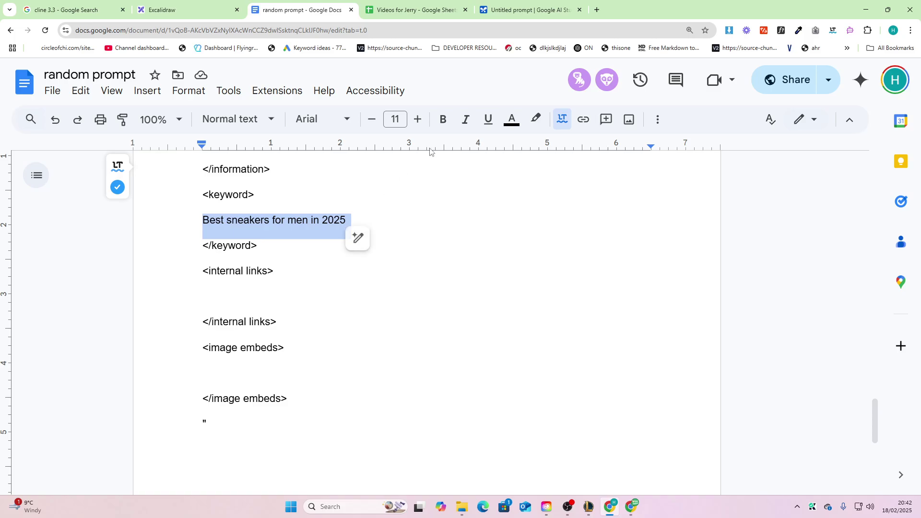
left_click(232, 298)
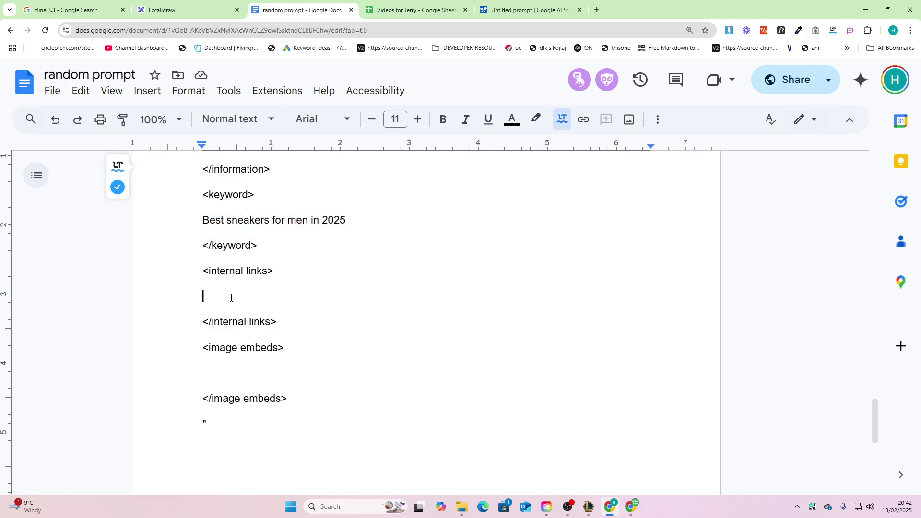
Load 2men.it/sitemap.xml in a new browser tab
left_click(596, 10)
type("2men")
key("Up")
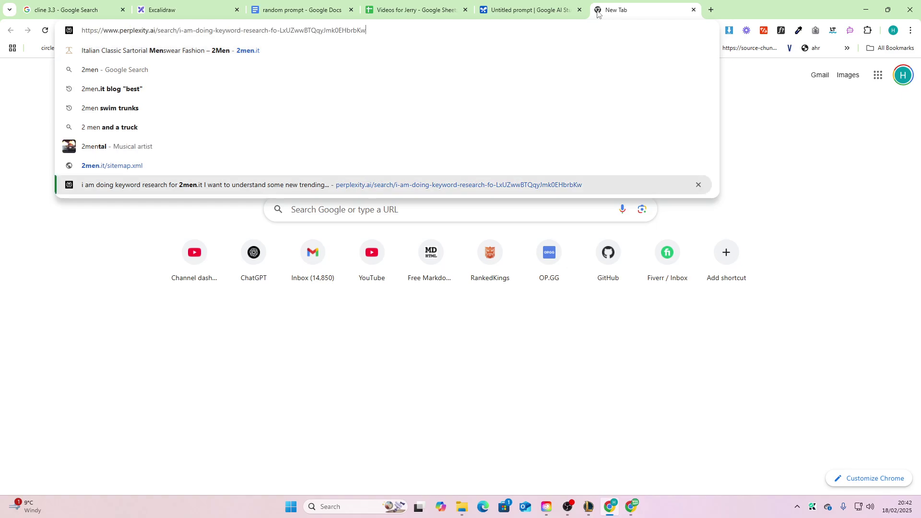
key("ctrl+a")
key("BackSpace")
type("2men.it")
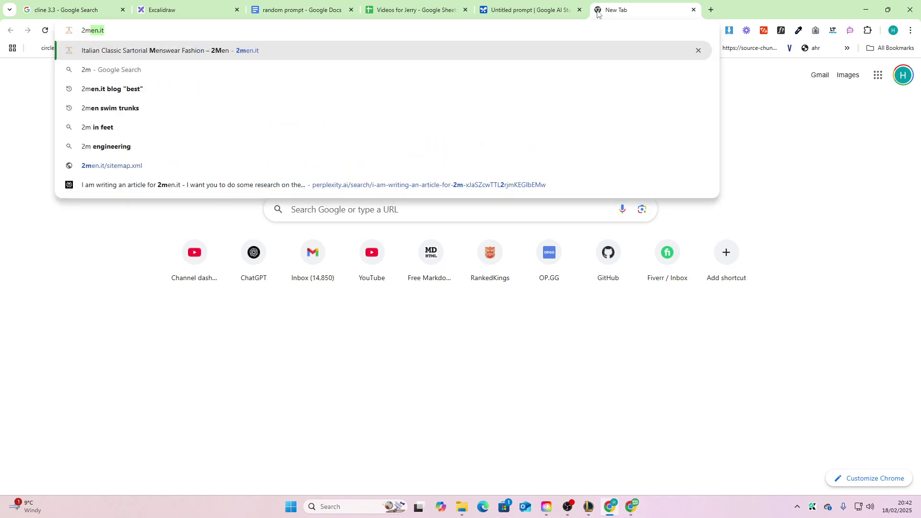
type("/sitemap.xml")
key("Return")
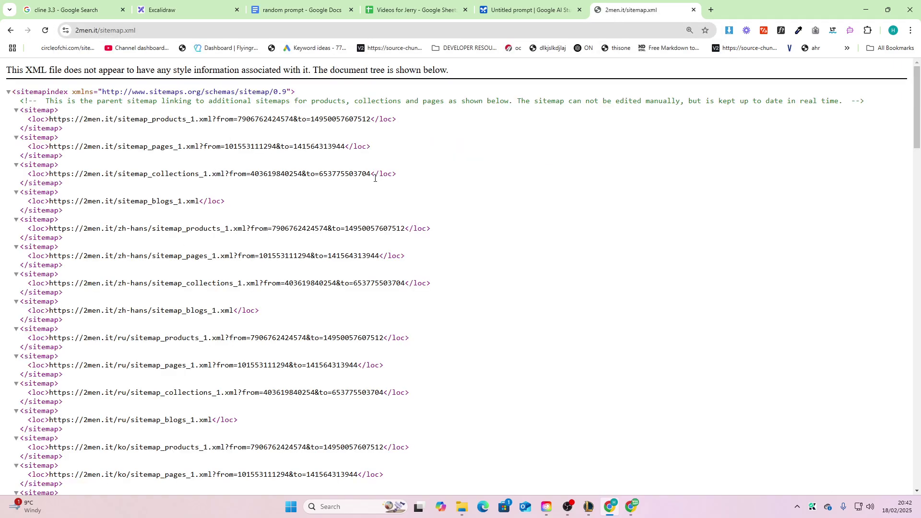
Open the collections sitemap URL listed there and copy its entire XML
left_click_drag(297, 173, 47, 166)
key("ctrl+c")
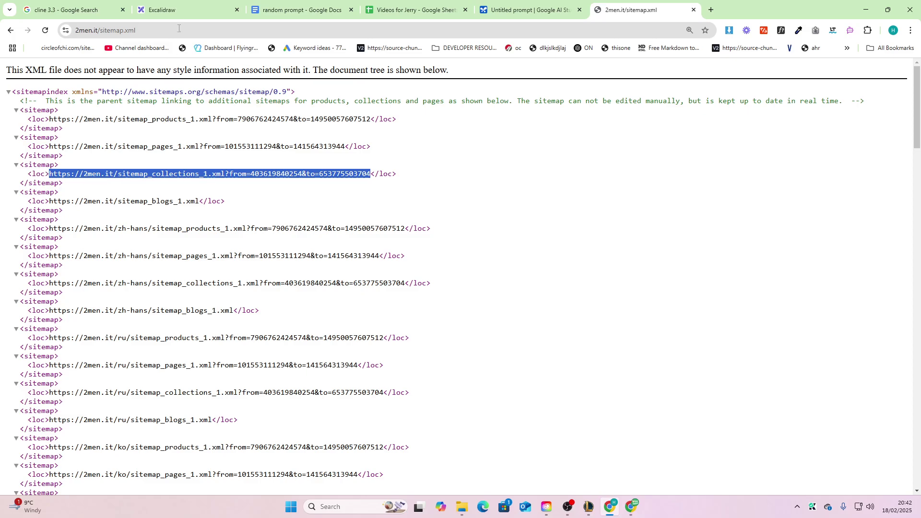
left_click(178, 28)
key("ctrl+v")
key("Return")
key("ctrl+a")
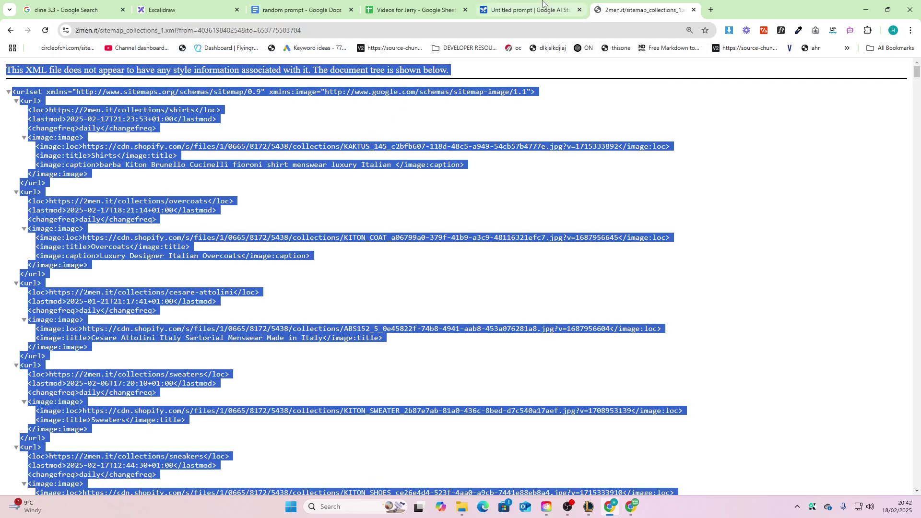
left_click(325, 3)
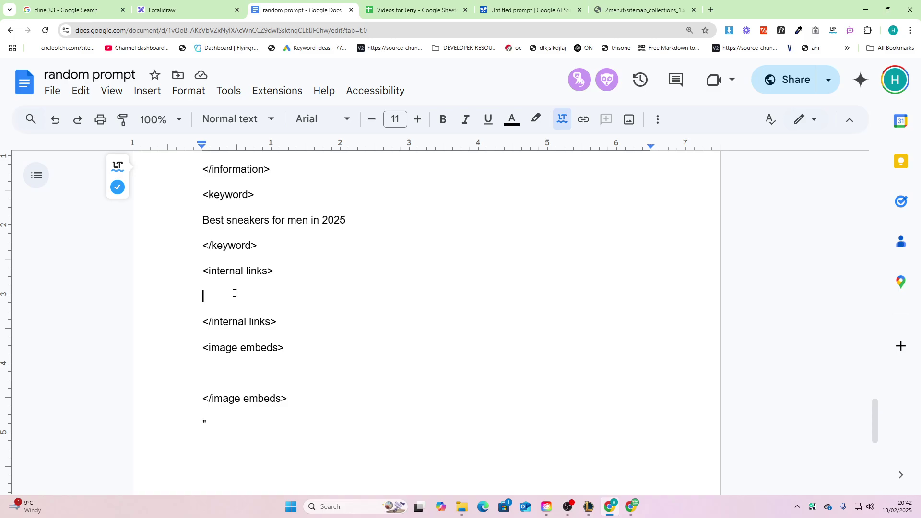
Paste the collections sitemap XML under <internal links> and place the cursor under <image embeds>
left_click(643, 9)
left_click(302, 9)
key("ctrl+v")
scroll(269, 326, "down", 5)
left_click(238, 285)
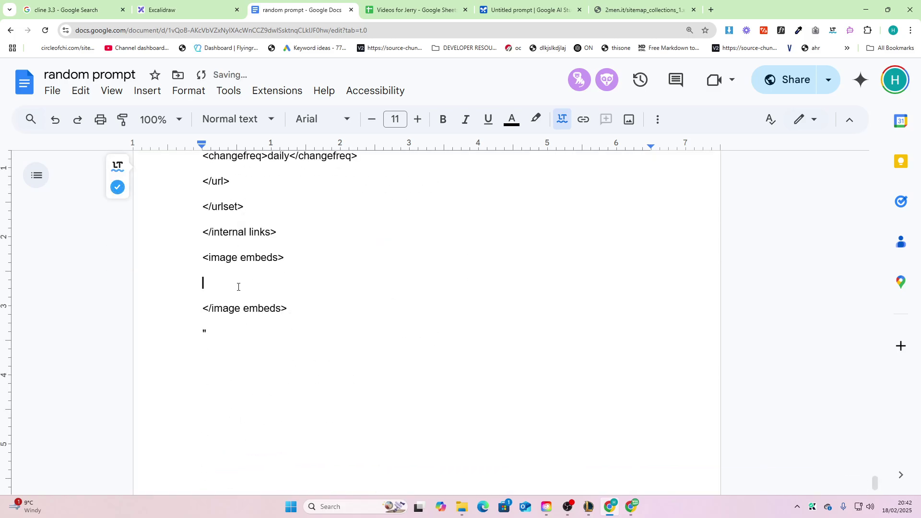
left_click(607, 11)
Load 2men.it/collections/sneakers in a new tab
left_click(708, 8)
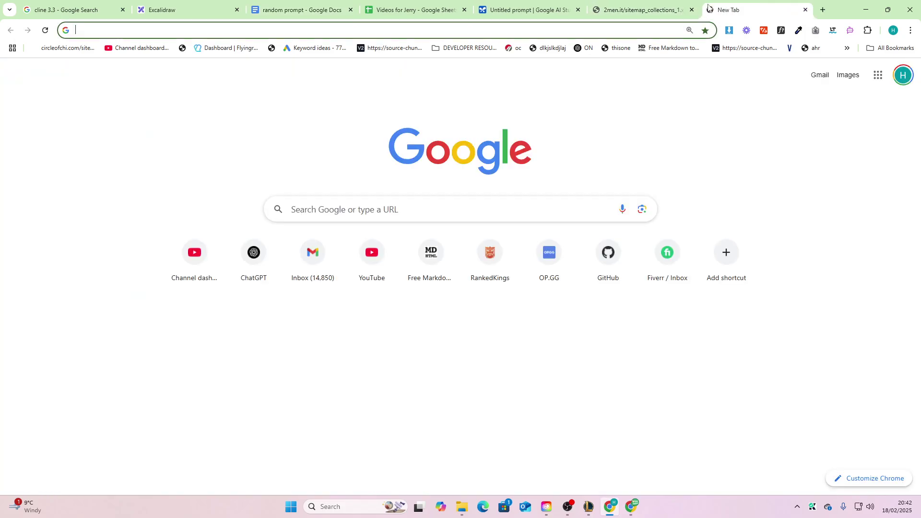
type("2men.it/collections/sneakers")
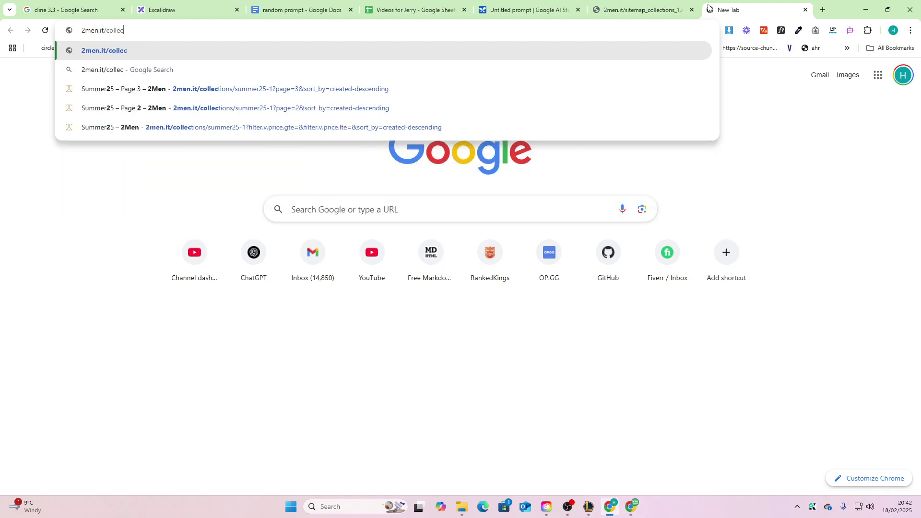
key("Return")
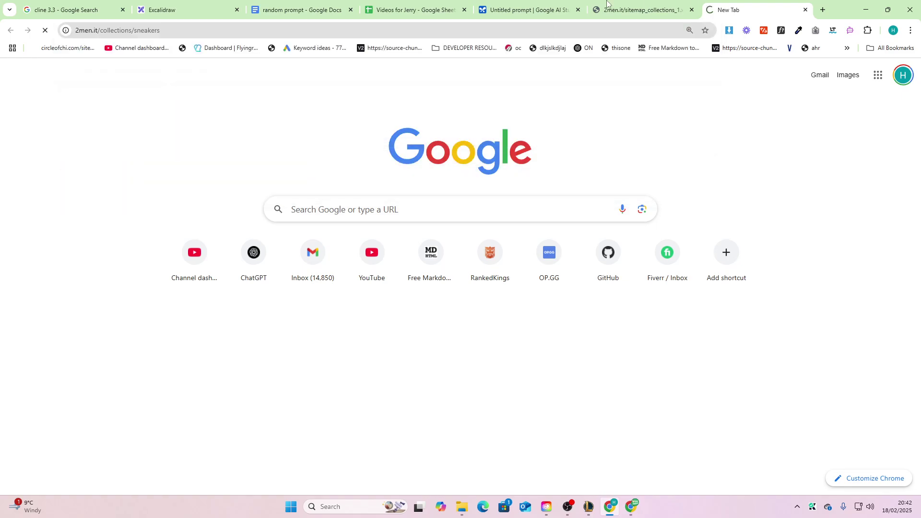
Select the sneaker product listing from the filters row down to the page numbers
triple_click(36, 211)
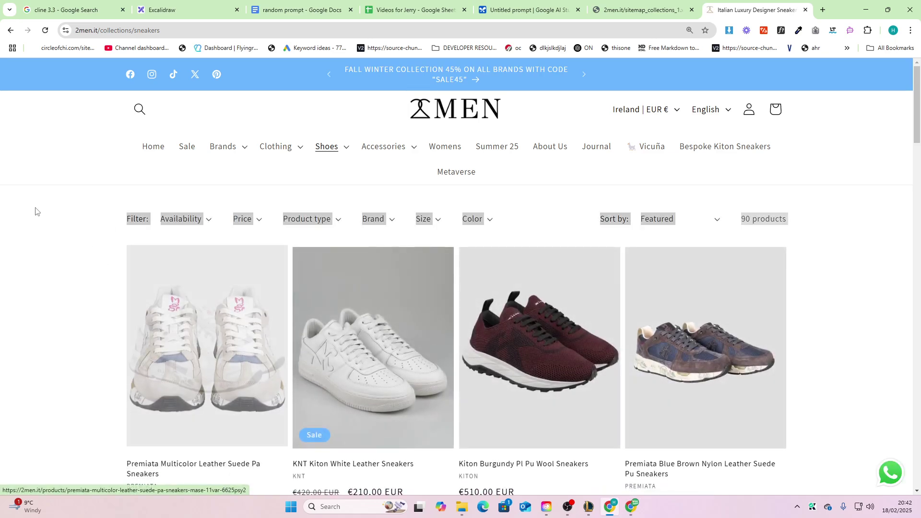
left_click_drag(97, 259, 263, 474)
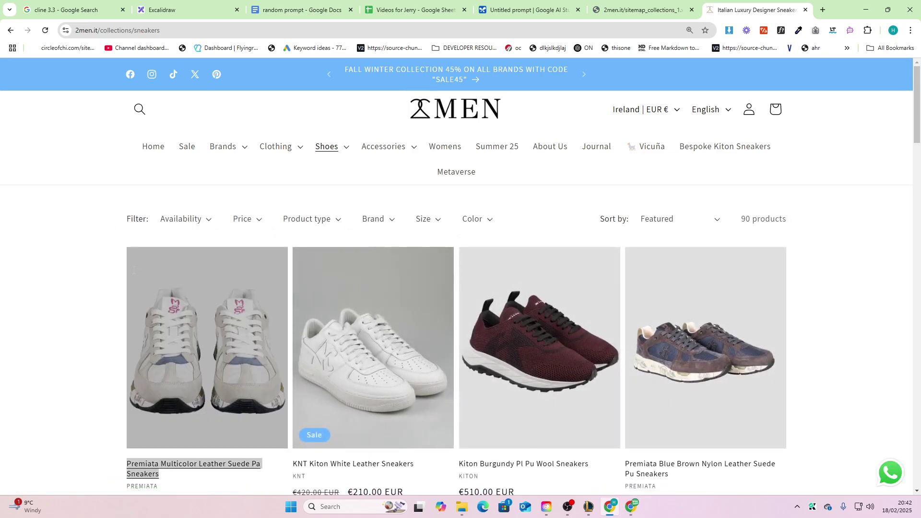
scroll(522, 351, "down", 5)
scroll(523, 351, "down", 15)
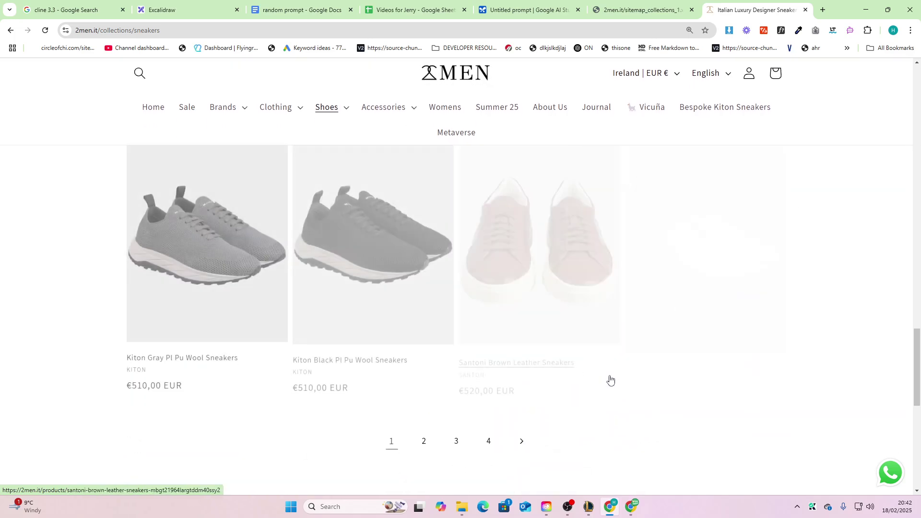
scroll(752, 309, "up", 3)
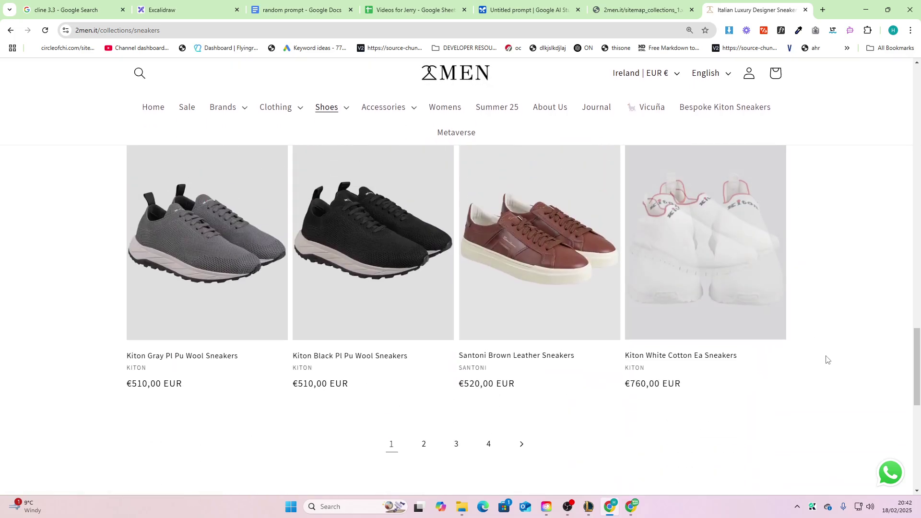
left_click(813, 414, "shift")
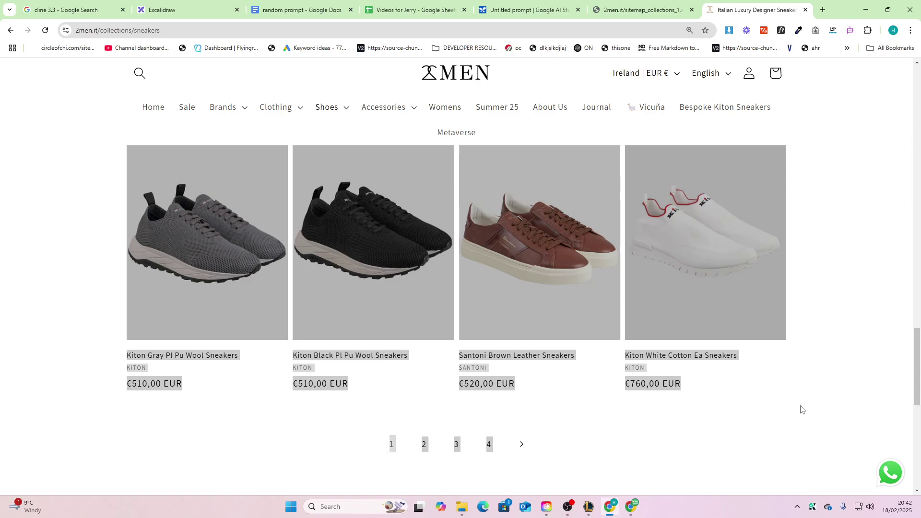
Find the Paste to Markdown tool and paste the sneaker listing in to convert it
left_click(822, 10)
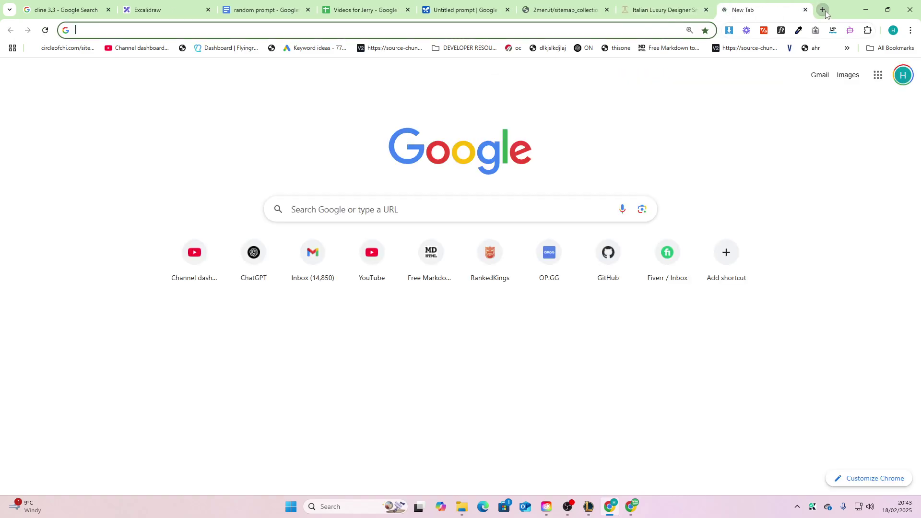
type("pastetomarkdown")
key("Return")
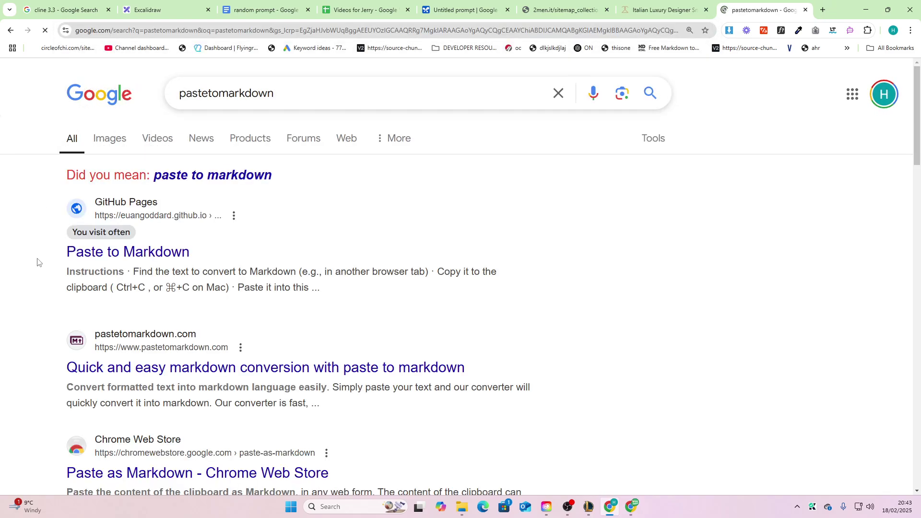
left_click(102, 251)
key("ctrl+v")
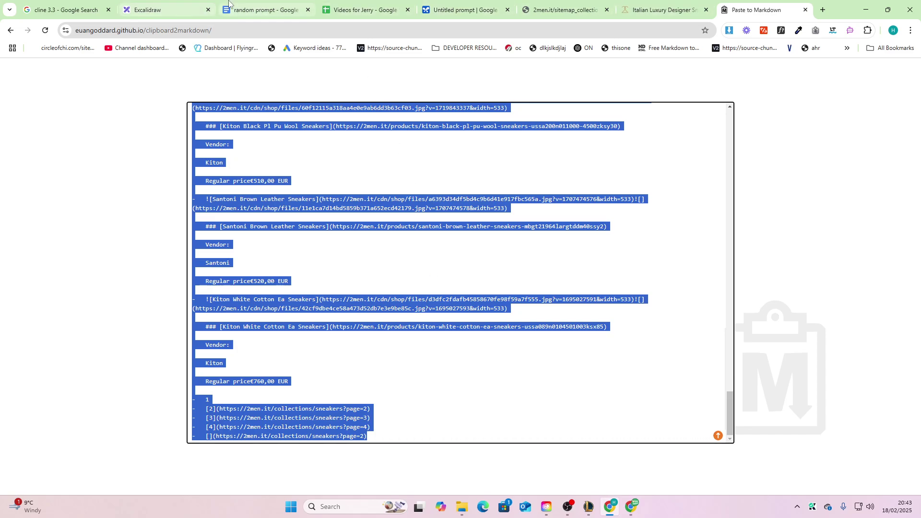
Paste the Markdown listing under <image embeds>, then select the entire prompt document
left_click(263, 9)
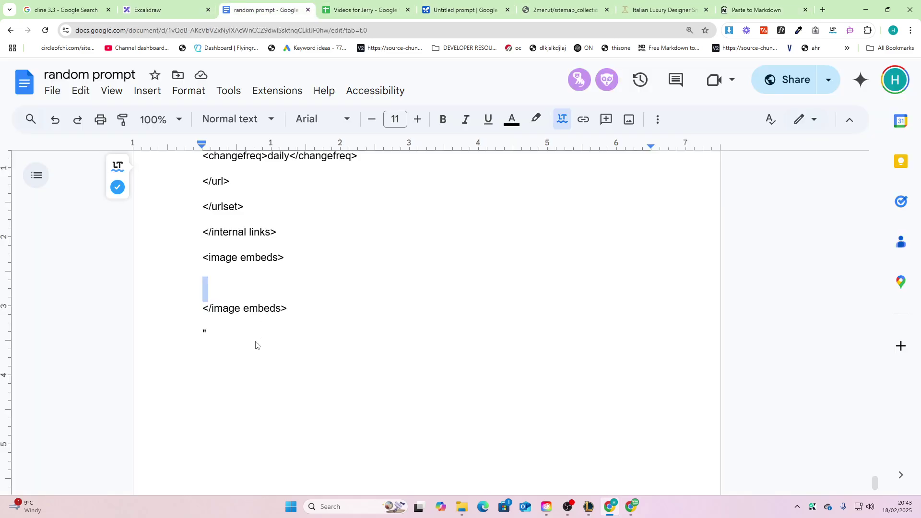
left_click(233, 282)
key("ctrl+v")
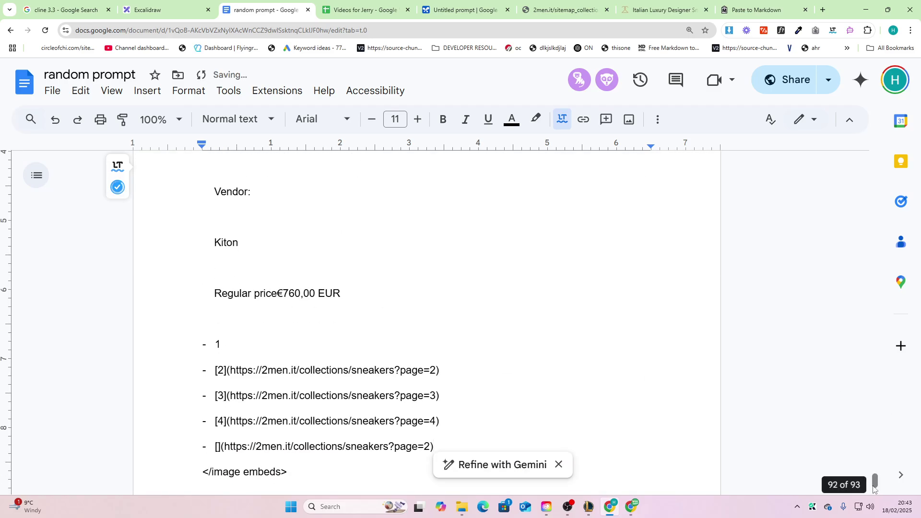
key("ctrl+Home")
key("ctrl+a")
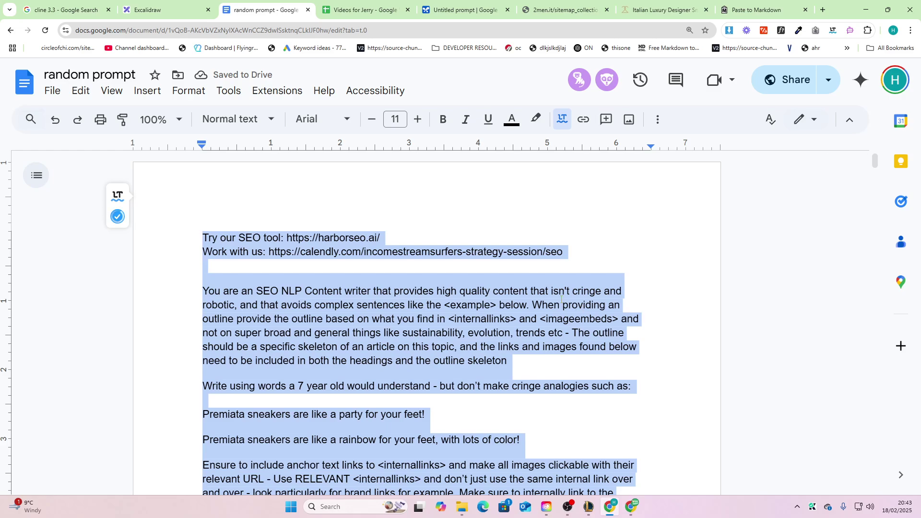
left_click(462, 9)
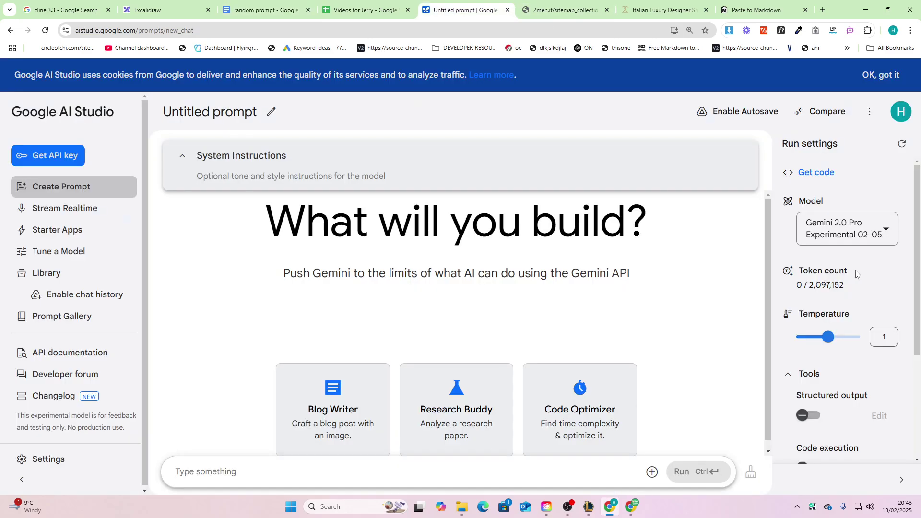
Open ChatGPT in a new tab beside Google AI Studio
left_click(821, 9)
type("chat")
key("Return")
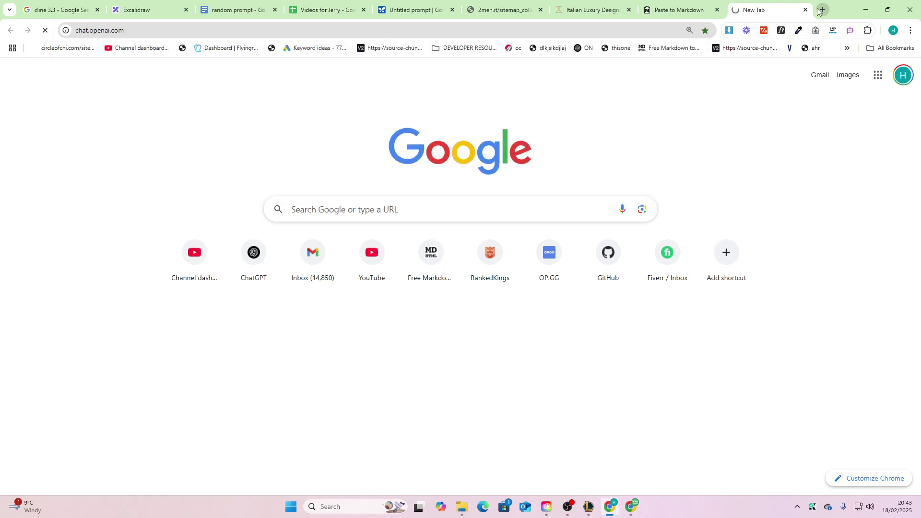
left_click_drag(767, 9, 534, 3)
left_click(419, 7)
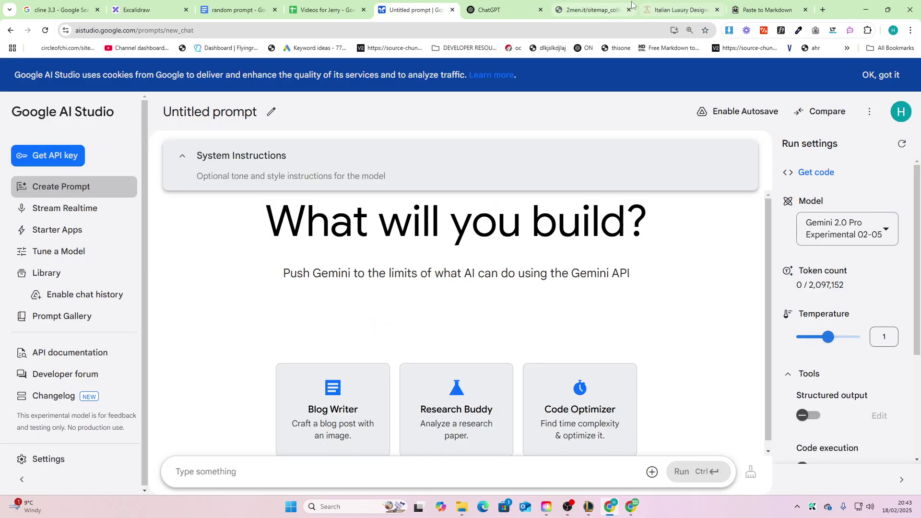
Set ChatGPT's model to o3-mini-high
left_click(892, 31)
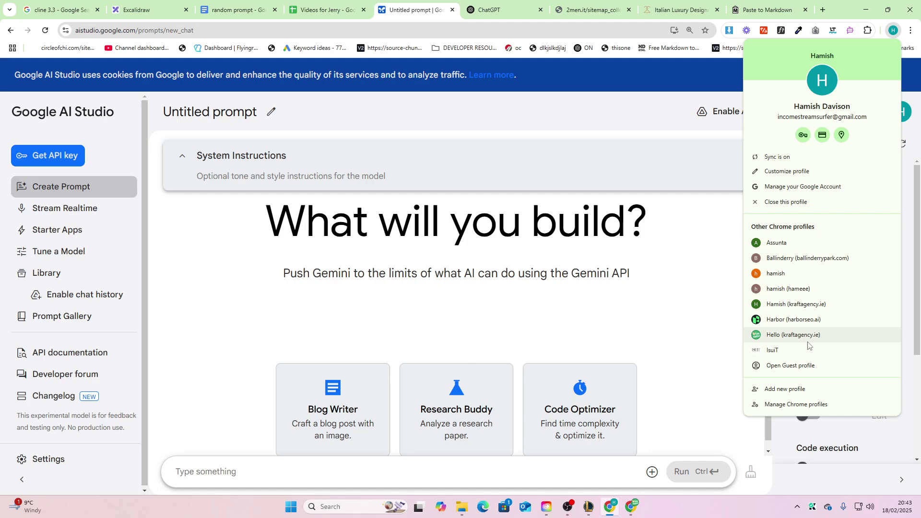
left_click(479, 17)
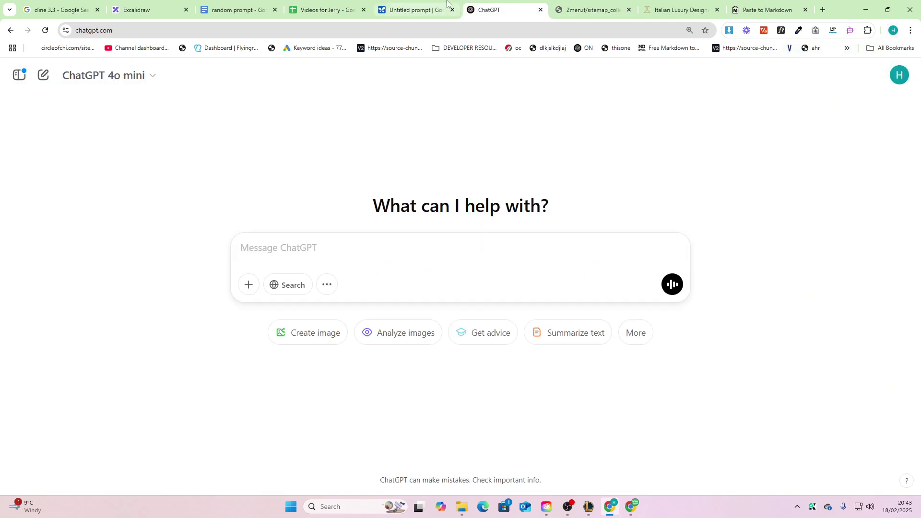
left_click(417, 9)
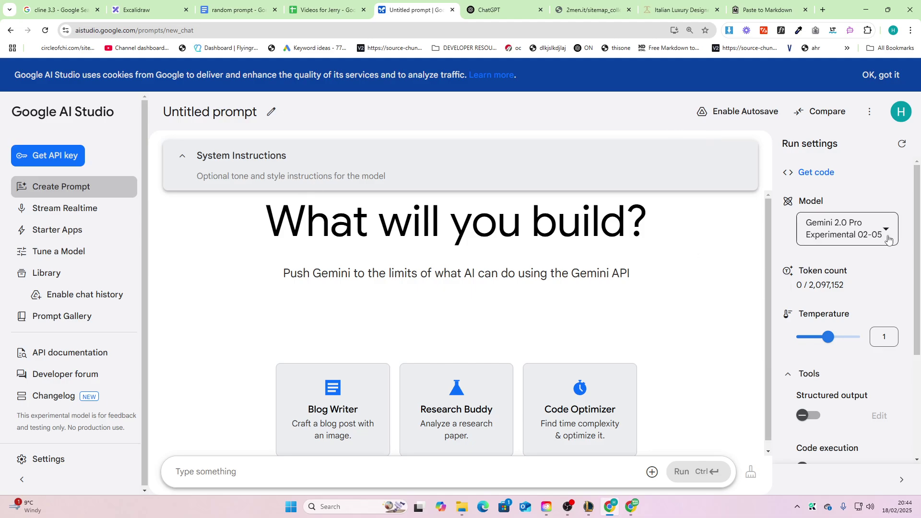
left_click(492, 4)
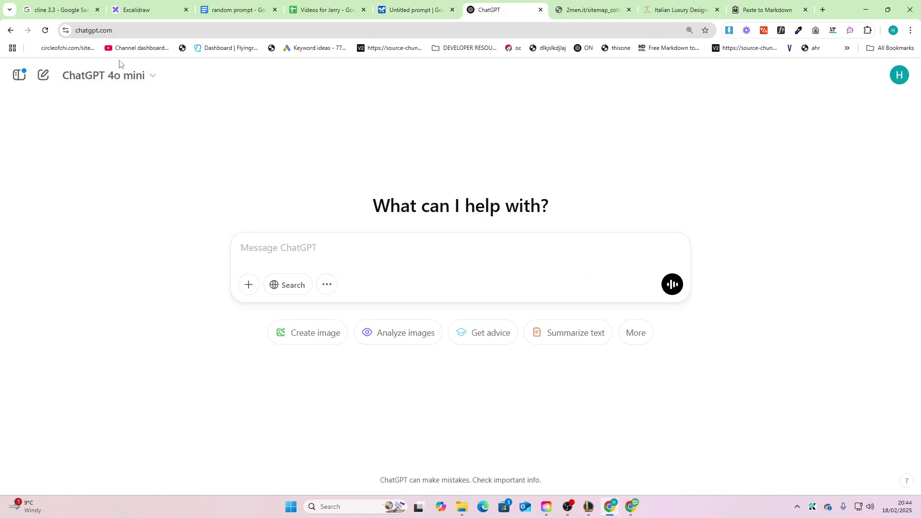
left_click(120, 75)
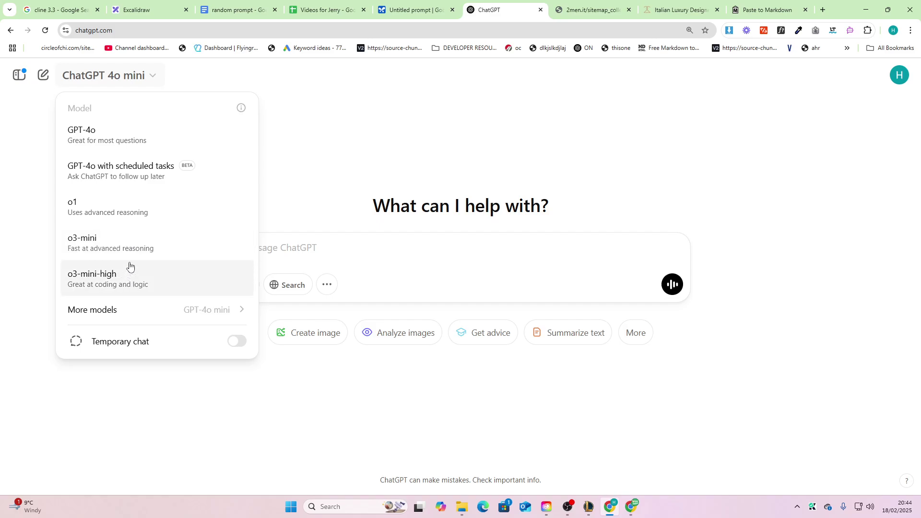
left_click(126, 277)
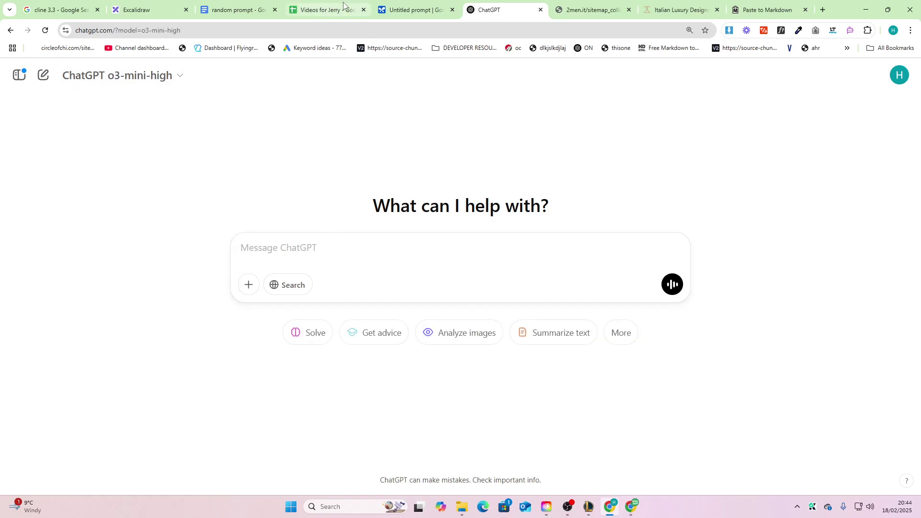
Check Claude's response style options and close them without changes
key("alt+Tab")
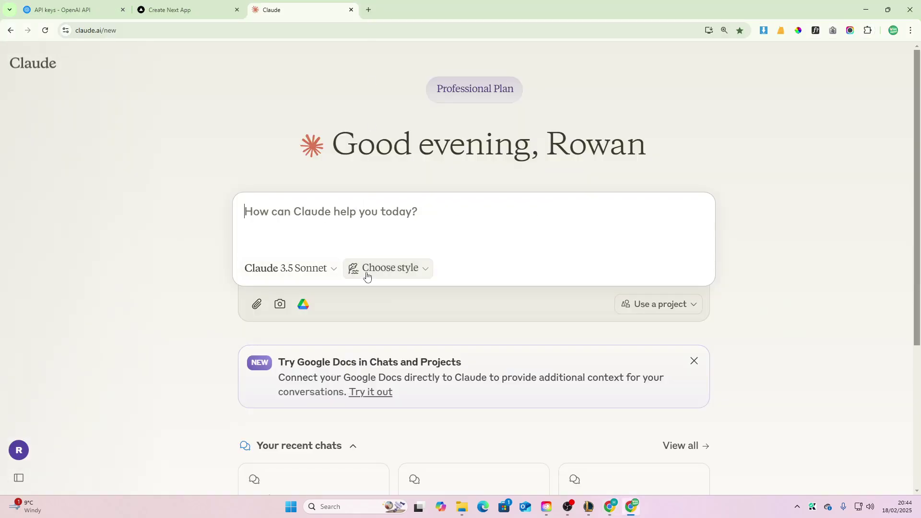
left_click(376, 268)
left_click(253, 328)
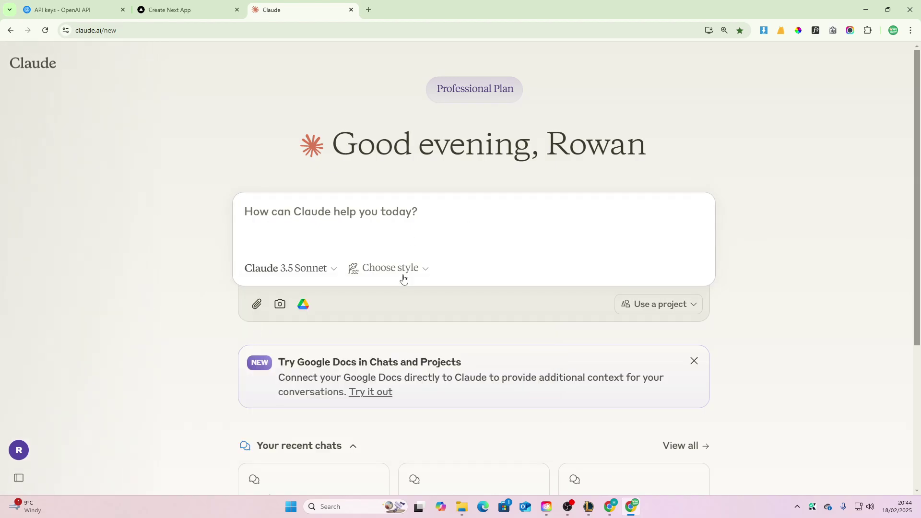
left_click(368, 267)
left_click(220, 145)
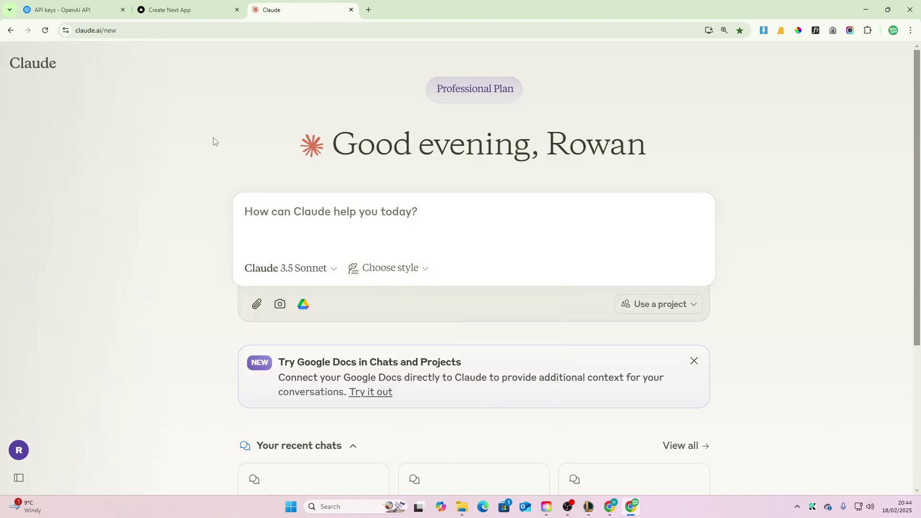
key("alt+Tab")
left_click(432, 11)
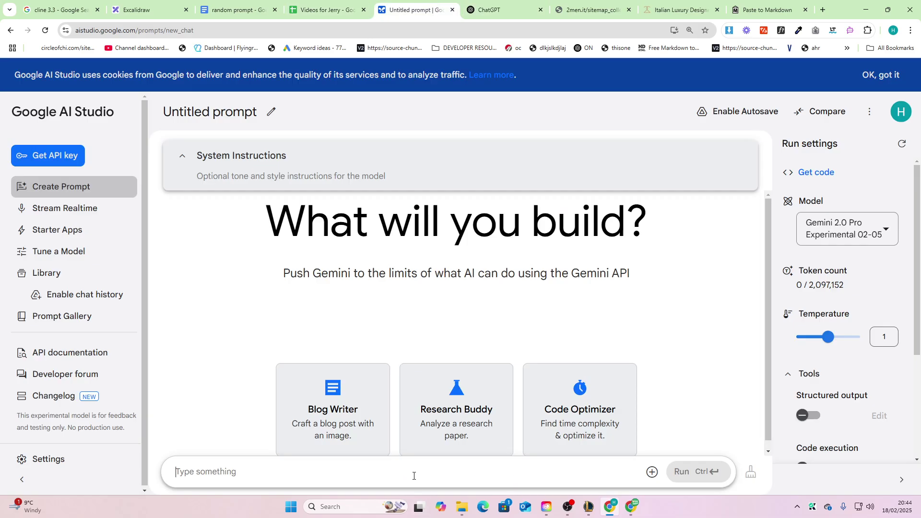
Paste the SEO sneaker article prompt and run it on Gemini, then send it to ChatGPT
key("ctrl+v")
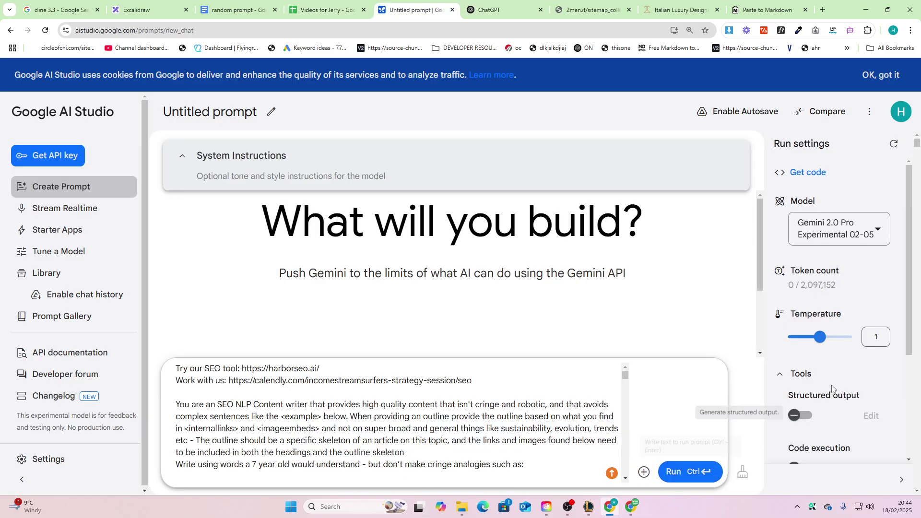
left_click(699, 475)
left_click(498, 6)
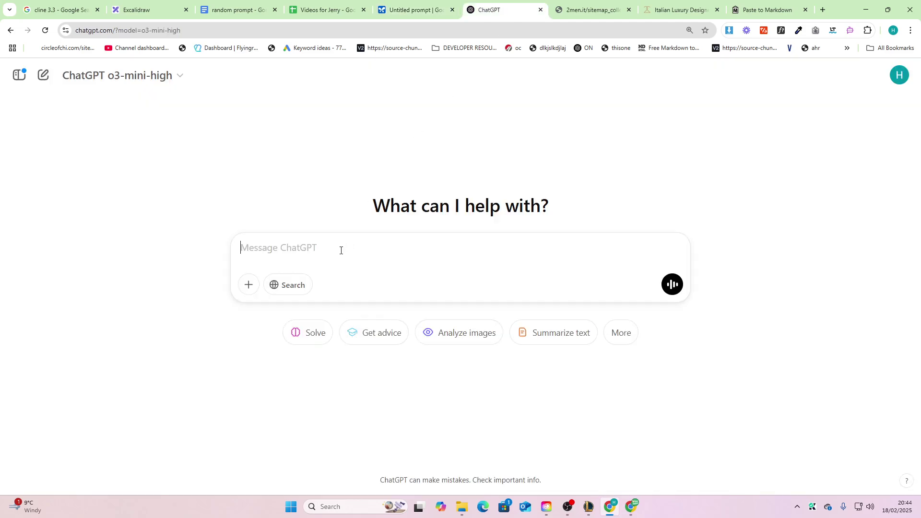
key("ctrl+v")
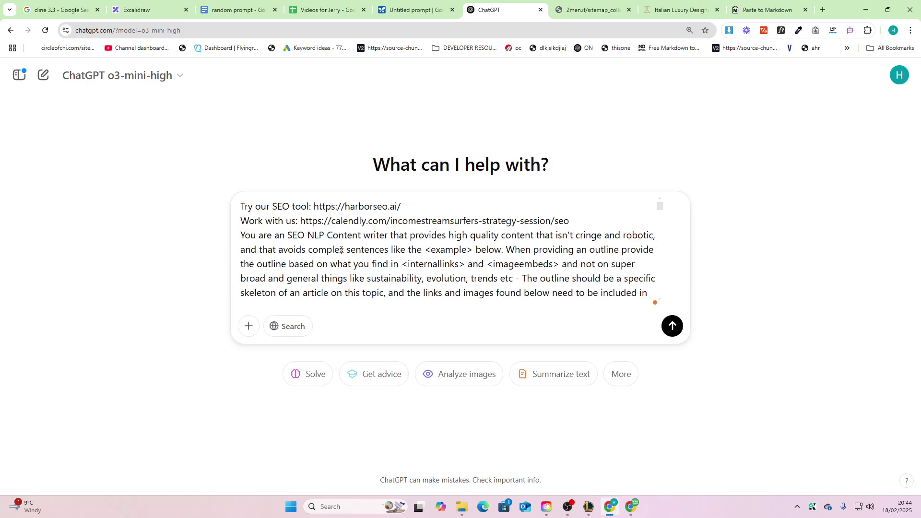
key("Return")
Paste the same SEO article prompt into Claude and send it
key("alt+Tab")
left_click(354, 218)
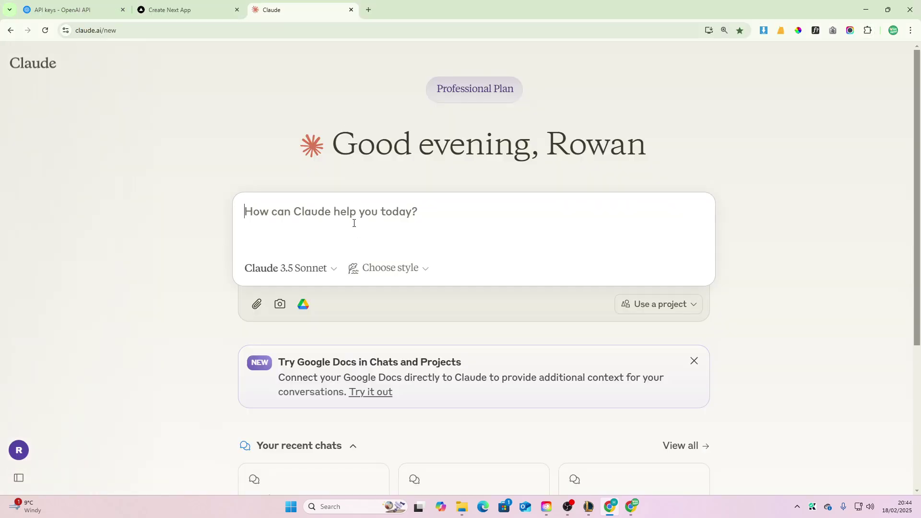
key("ctrl+v")
key("Return")
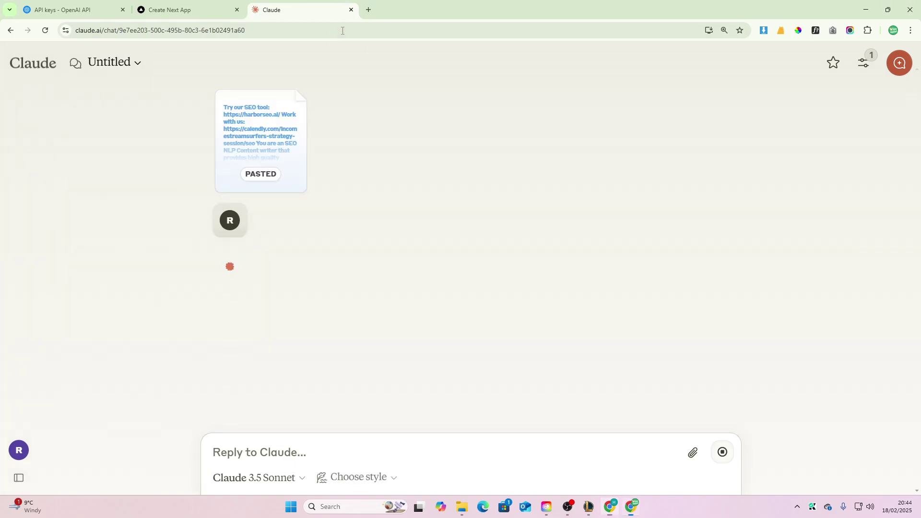
key("alt+Tab")
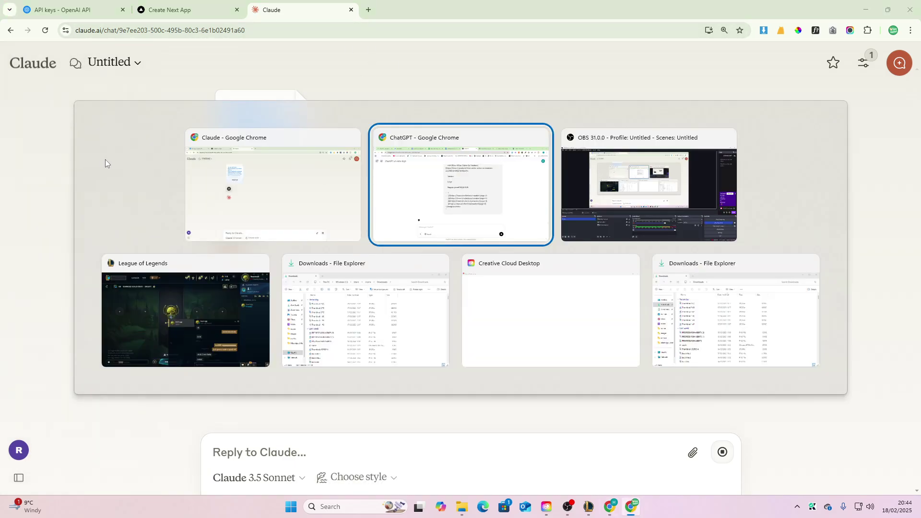
scroll(516, 159, "down", 14)
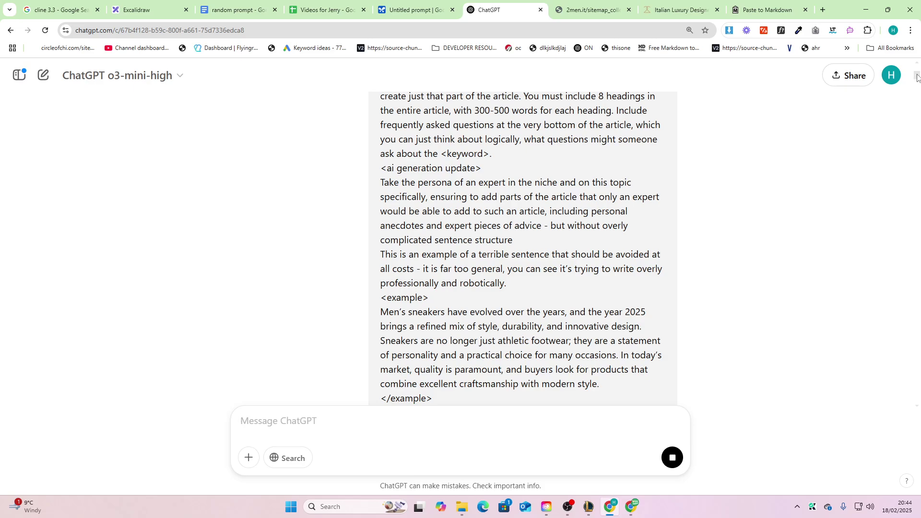
Follow ChatGPT's streaming outline, checking Gemini's progress in AI Studio along the way
scroll(917, 77, "down", 15)
left_click(413, 9)
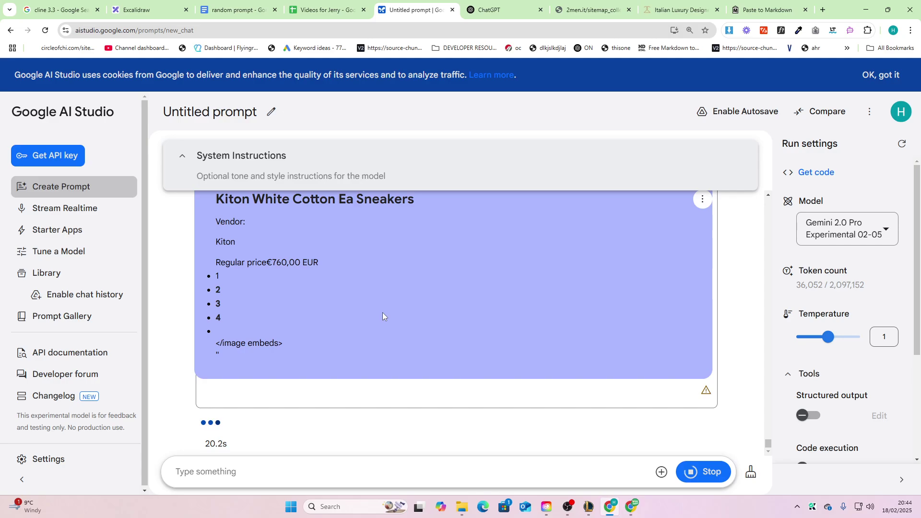
left_click(479, 5)
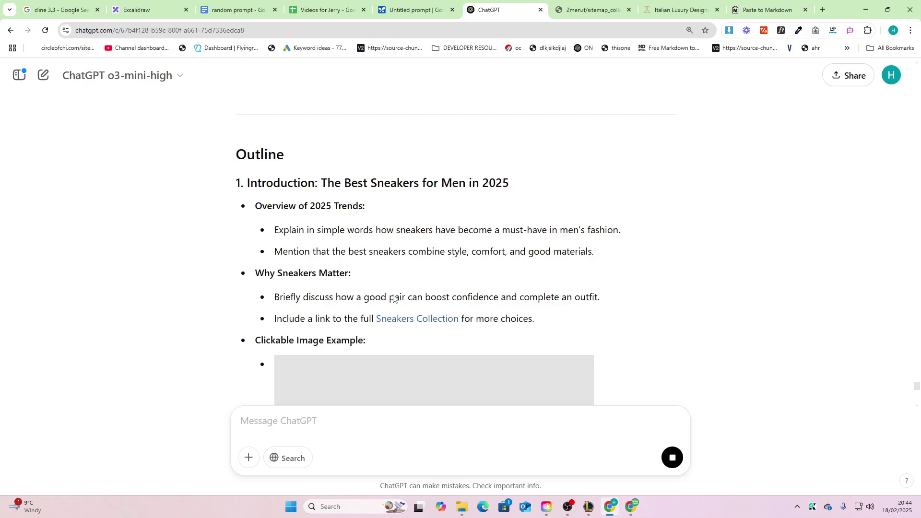
scroll(331, 250, "up", 9)
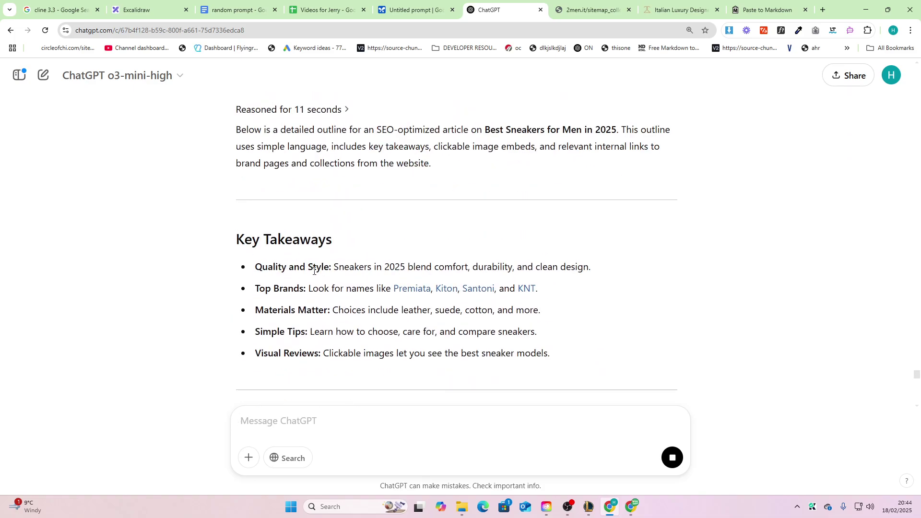
scroll(397, 279, "up", 4)
scroll(343, 339, "down", 4)
Read through ChatGPT's finished outline, including its Key Takeaways list, comparing with Gemini's
left_click_drag(227, 240, 213, 255)
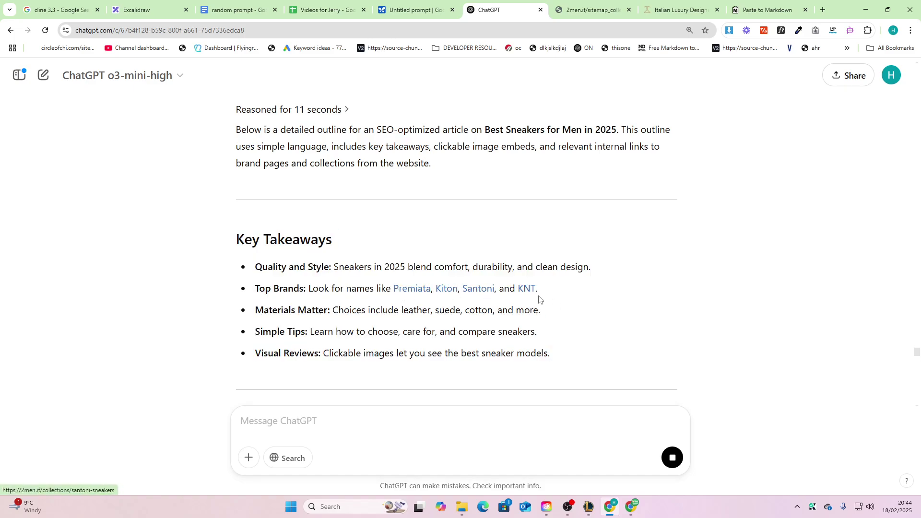
scroll(539, 300, "down", 7)
scroll(323, 243, "down", 15)
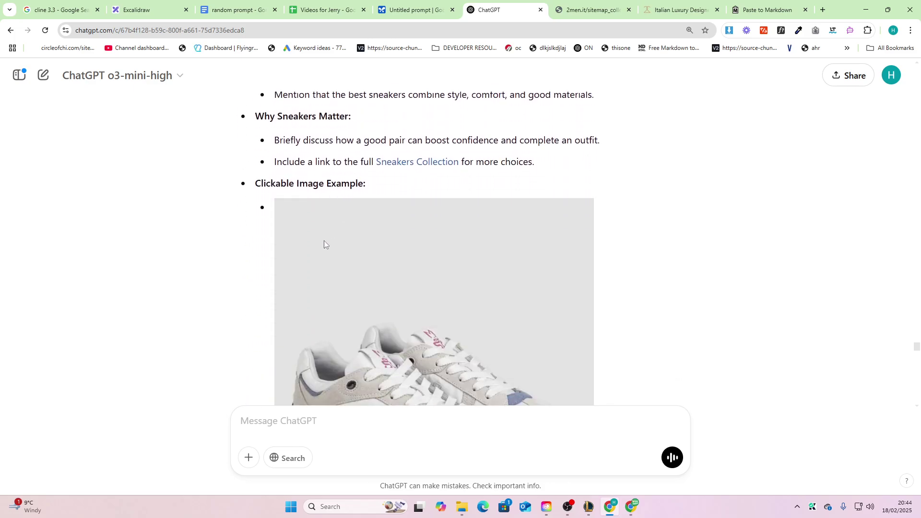
scroll(313, 273, "down", 15)
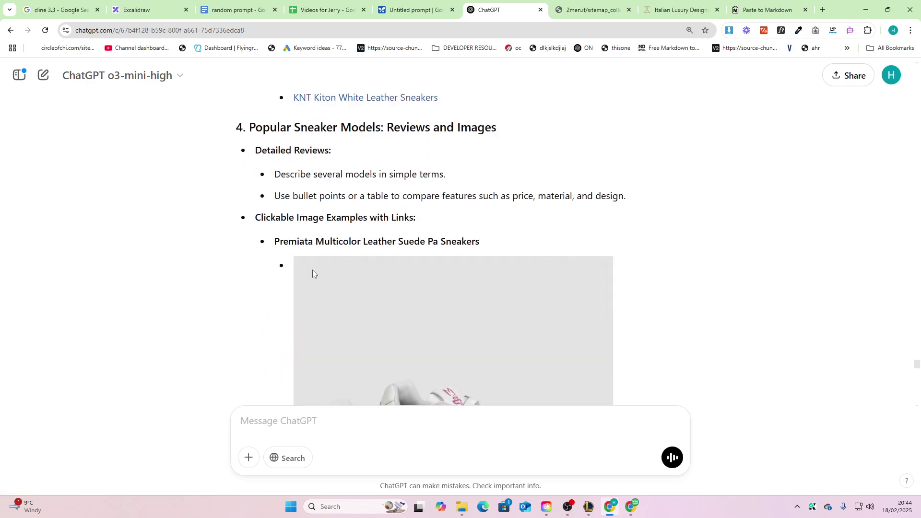
scroll(329, 280, "down", 20)
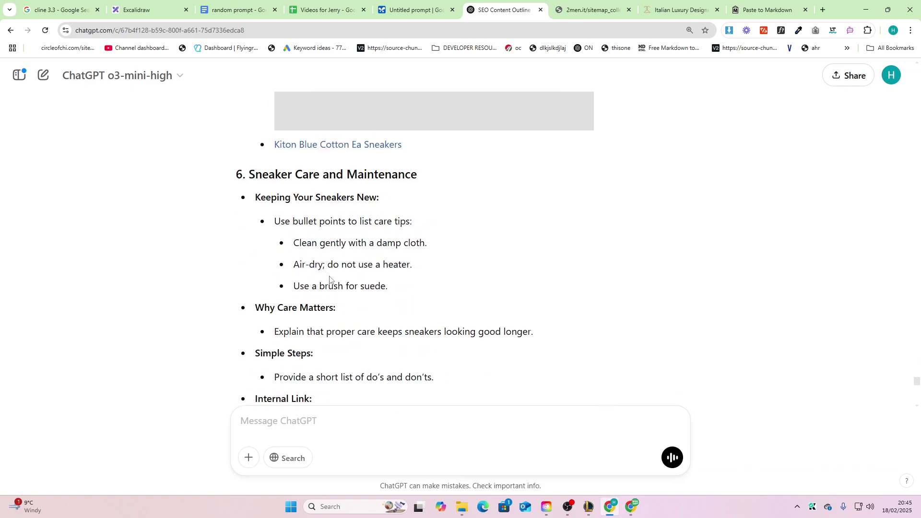
scroll(328, 279, "down", 5)
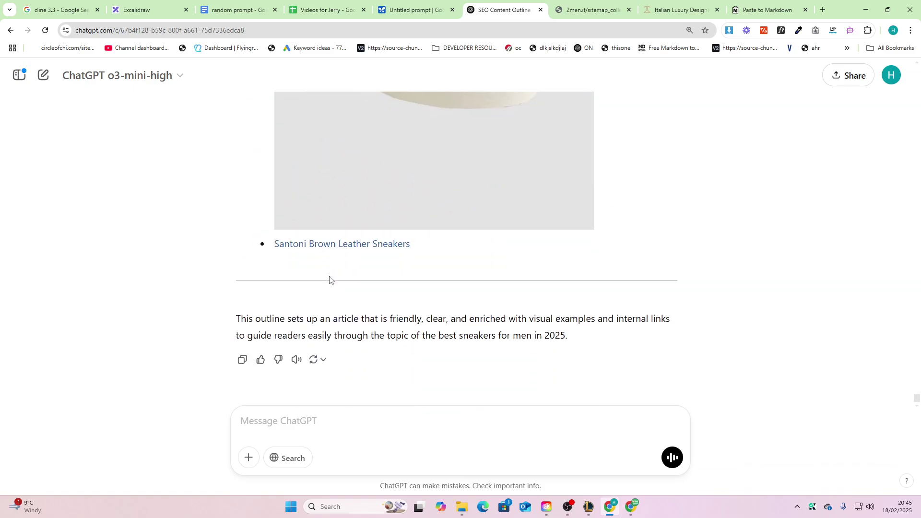
left_click(435, 7)
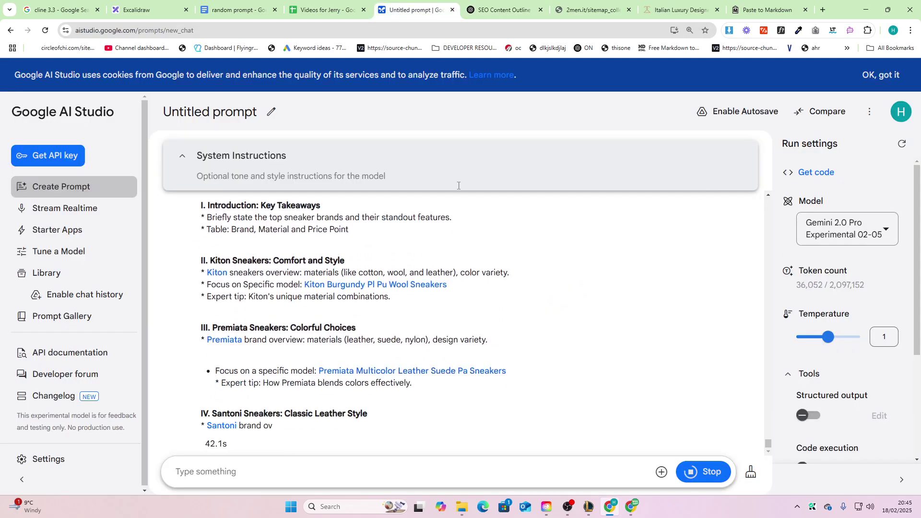
left_click(504, 10)
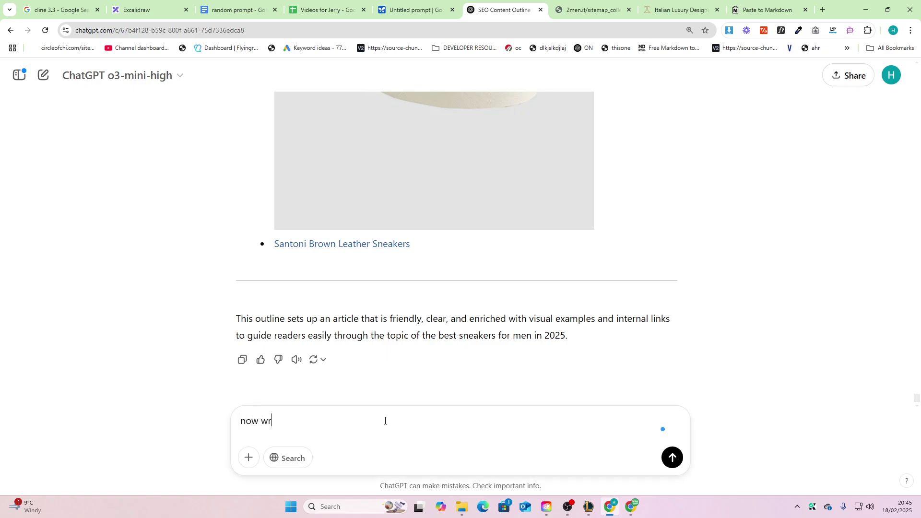
key("alt+Tab")
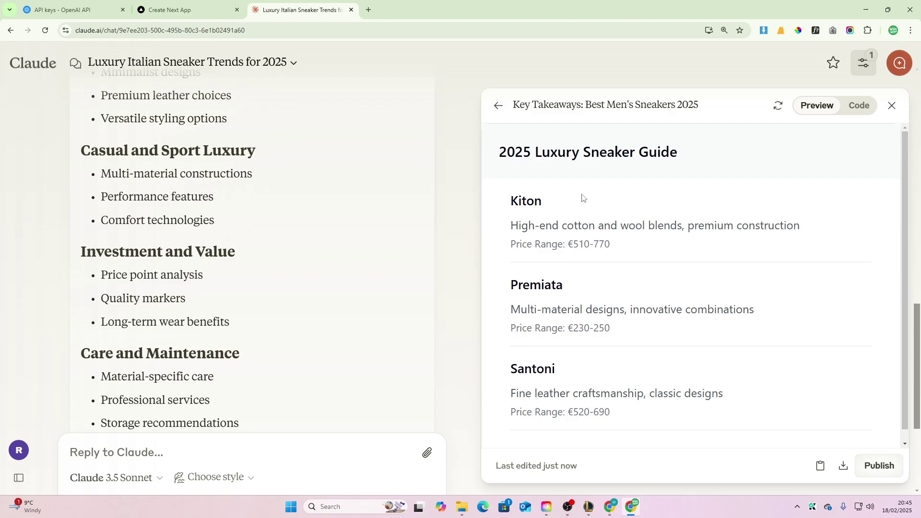
Type a reply in Claude's message box agreeing to create the full article
scroll(314, 304, "up", 15)
scroll(307, 300, "down", 3)
scroll(305, 298, "up", 1)
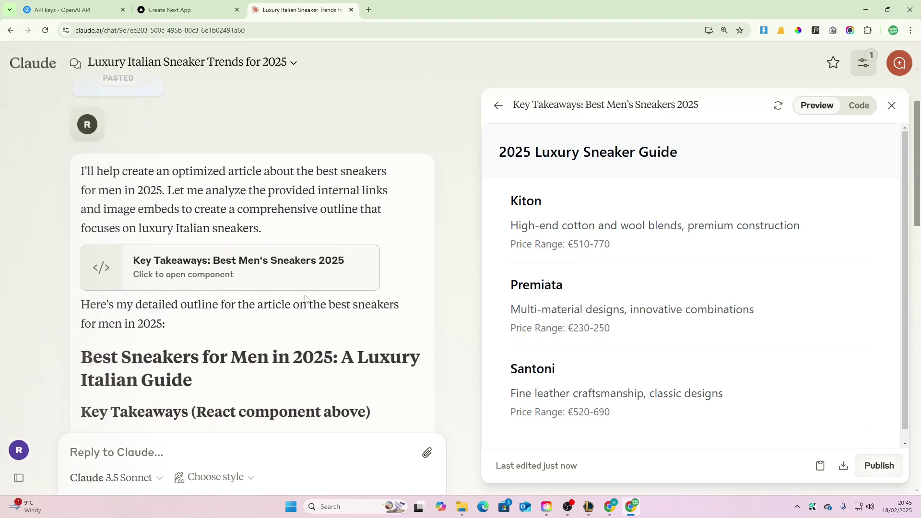
scroll(305, 299, "down", 15)
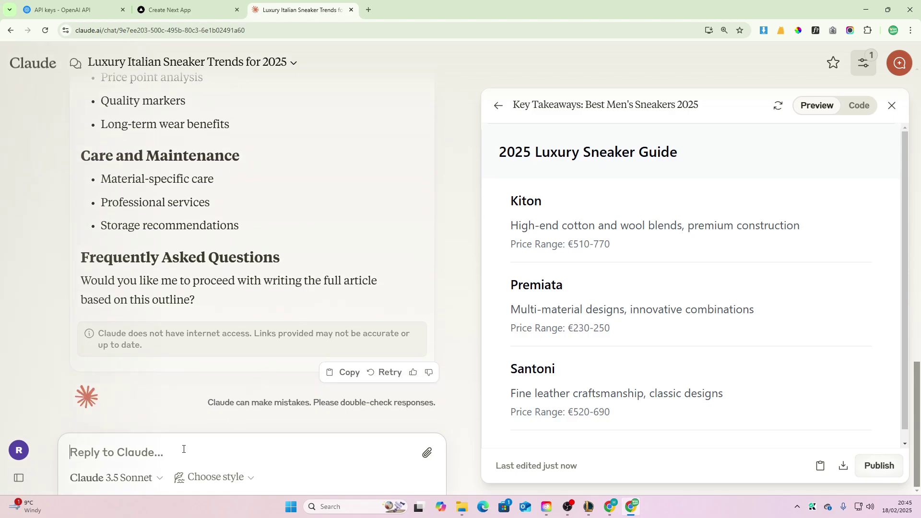
type("es create the article")
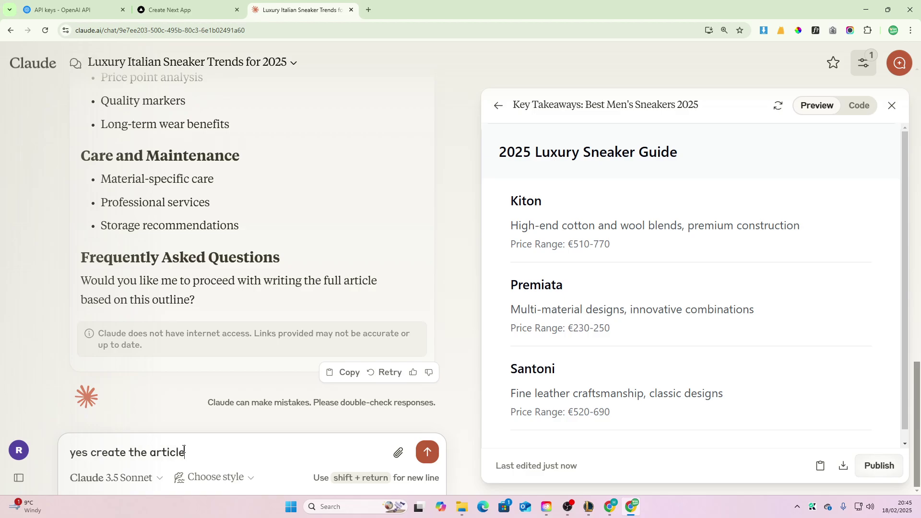
Select Gemini's complete sneaker article in Google AI Studio, from title to end
key("alt+Tab")
key("ctrl+shift+Tab")
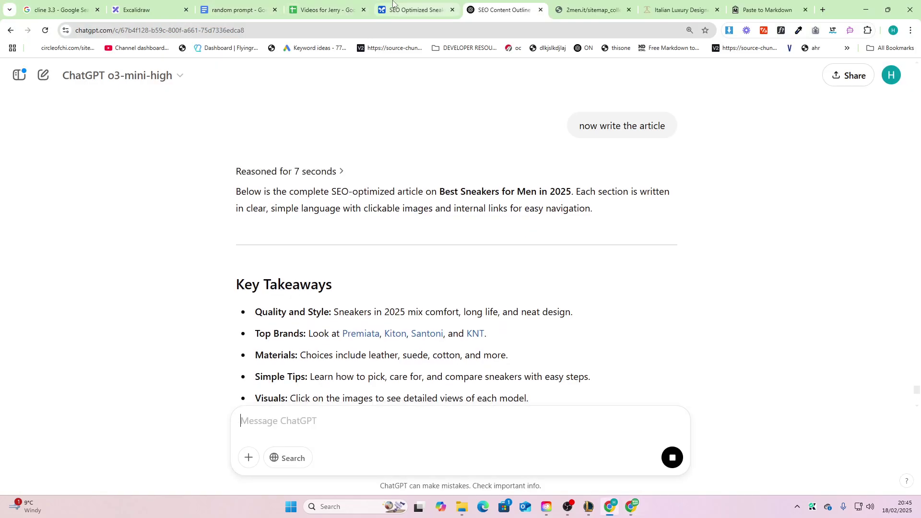
scroll(387, 195, "up", 15)
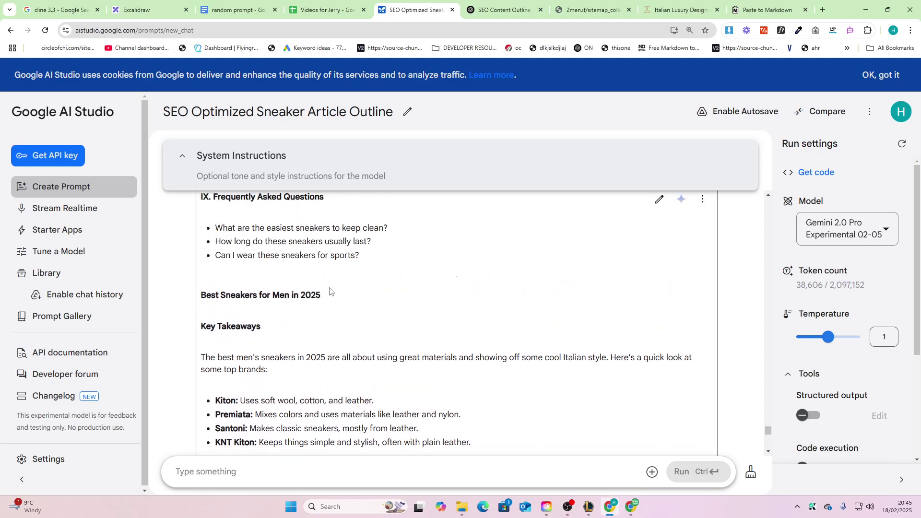
scroll(302, 303, "up", 3)
scroll(232, 354, "down", 2)
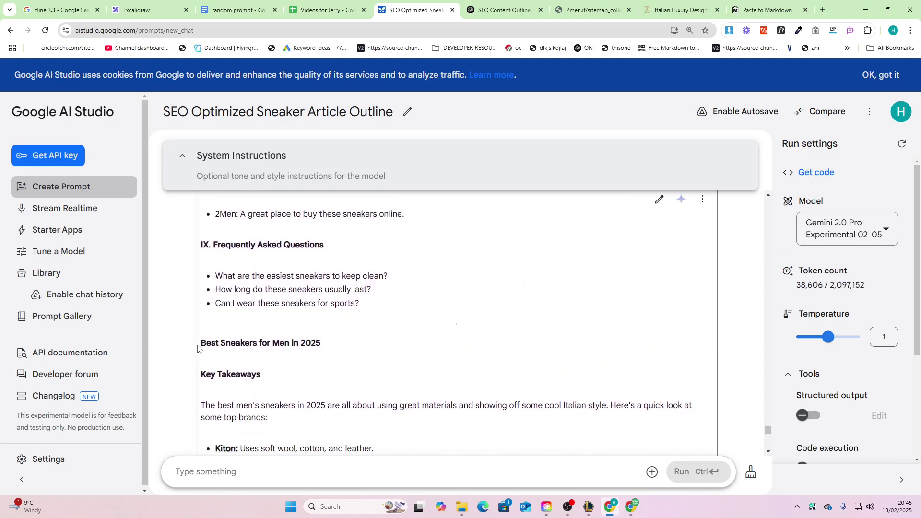
left_click_drag(215, 352, 489, 425)
key("ctrl+c")
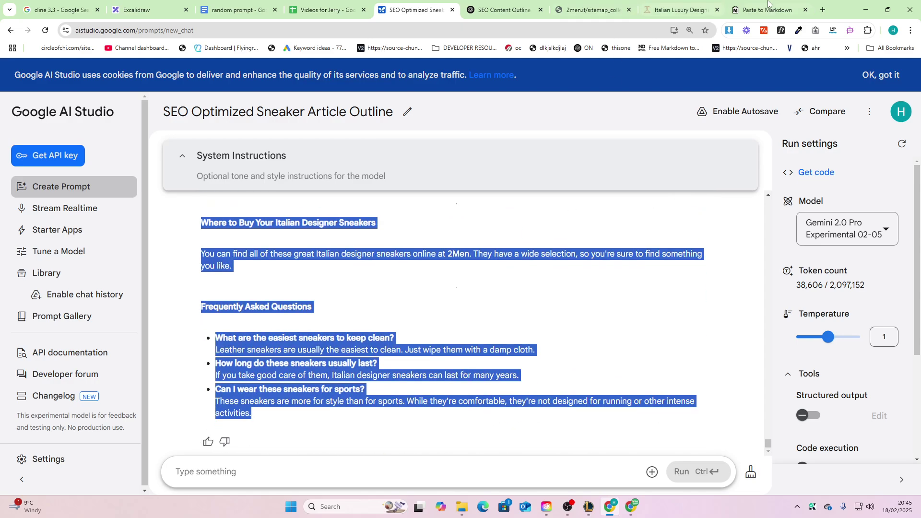
Open the Markdown to HTML converter in a new tab and paste Gemini's article into it
left_click(822, 9)
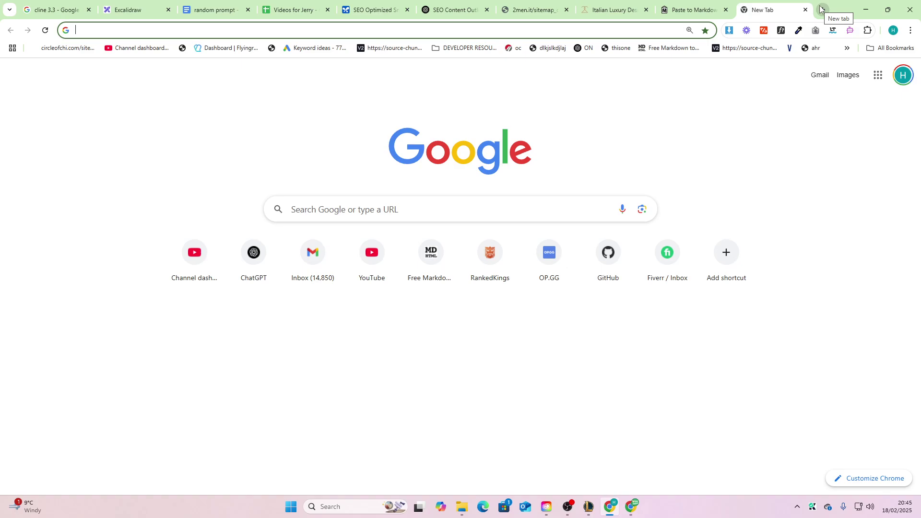
type("mark")
key("Return")
left_click(328, 256)
key("ctrl+a")
key("ctrl+v")
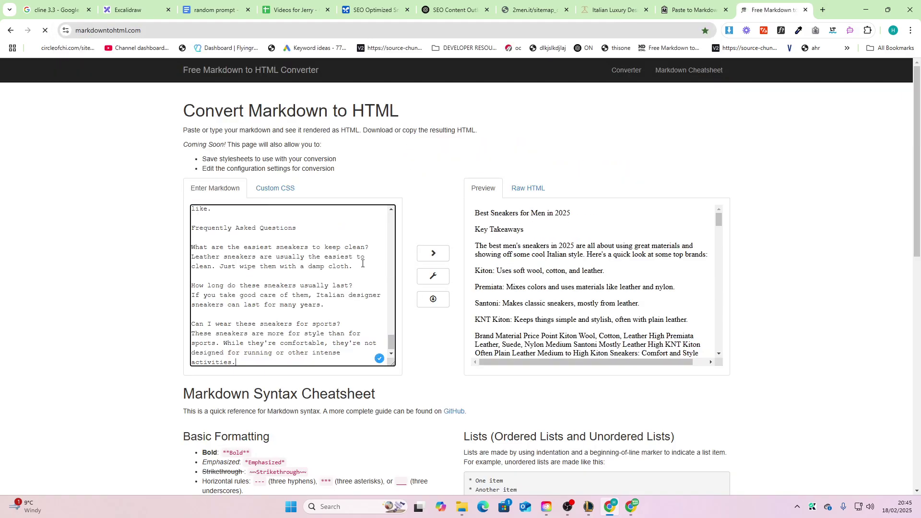
Copy Gemini's sneaker article response in Google AI Studio as Markdown
left_click(365, 9)
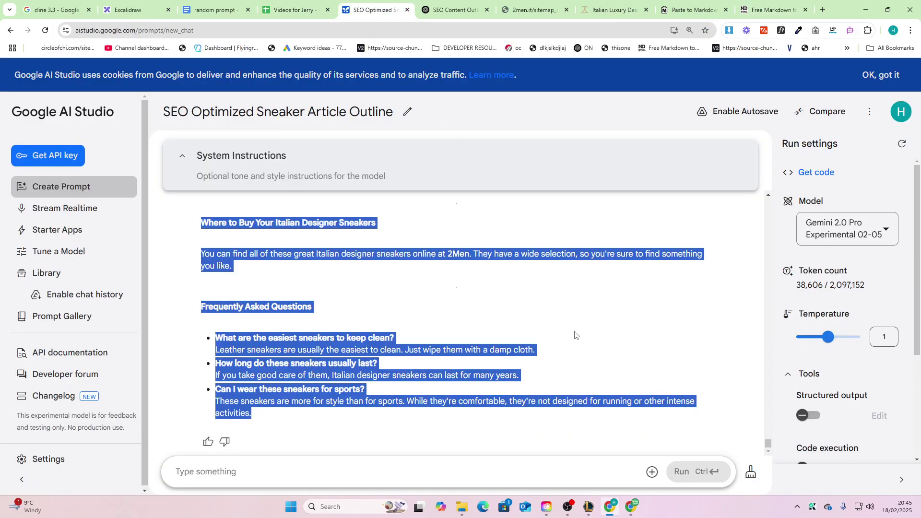
scroll(725, 263, "up", 15)
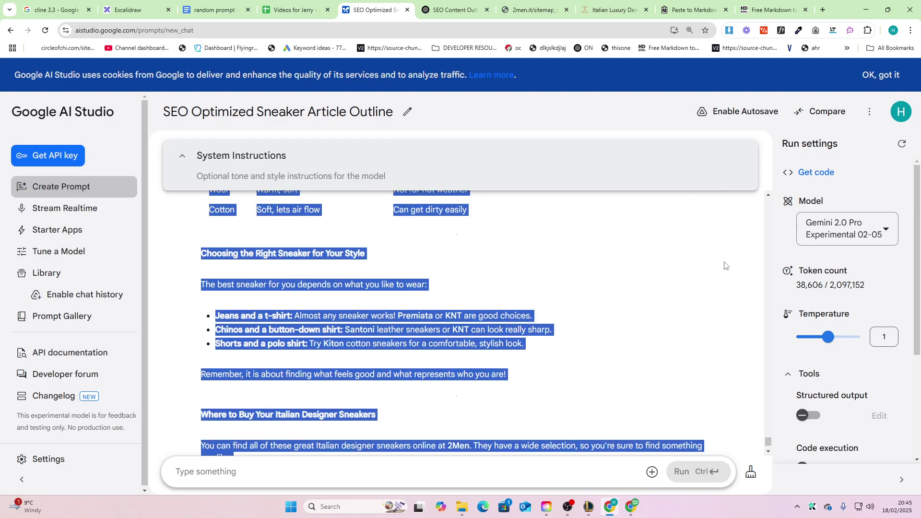
left_click(667, 300)
scroll(668, 300, "up", 20)
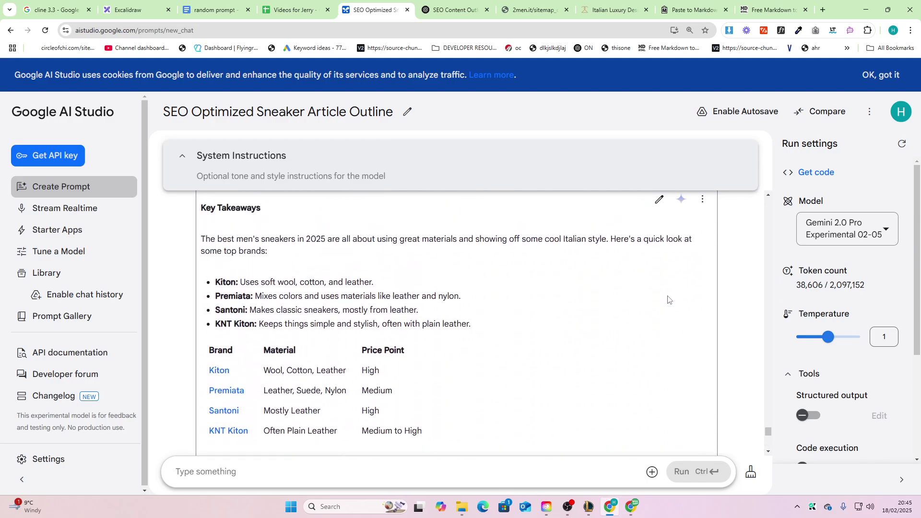
scroll(666, 295, "up", 5)
scroll(669, 326, "down", 3)
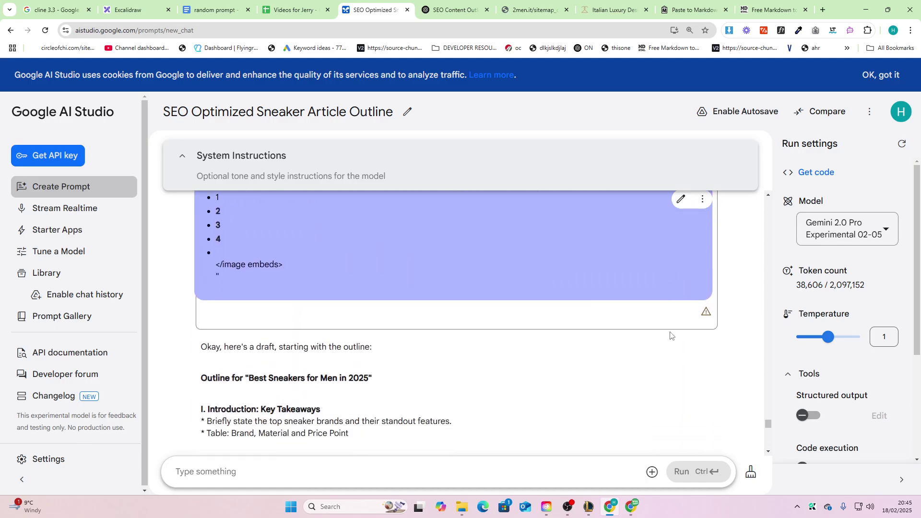
left_click(703, 331)
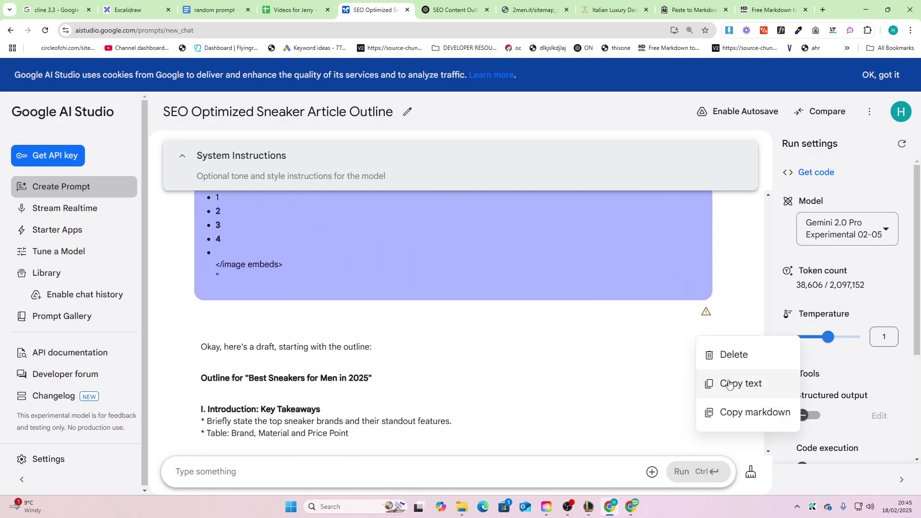
left_click(725, 382)
left_click(704, 331)
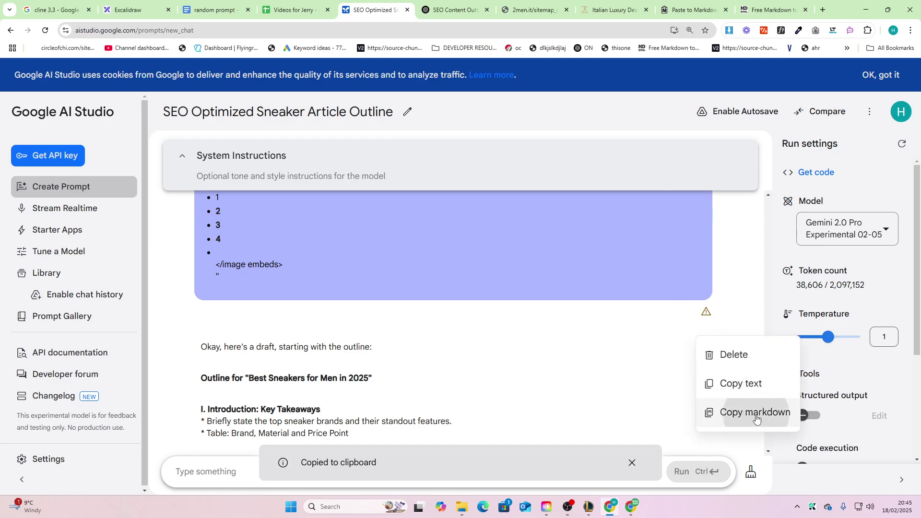
left_click(749, 411)
left_click(770, 10)
Replace the converter's Markdown input with the copied Gemini article
key("ctrl+a")
key("ctrl+v")
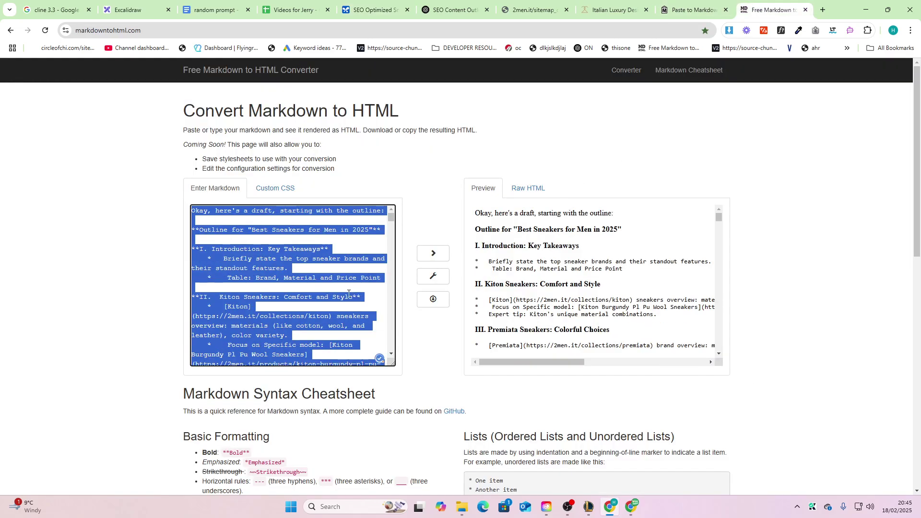
scroll(348, 292, "down", 10)
left_click(342, 291)
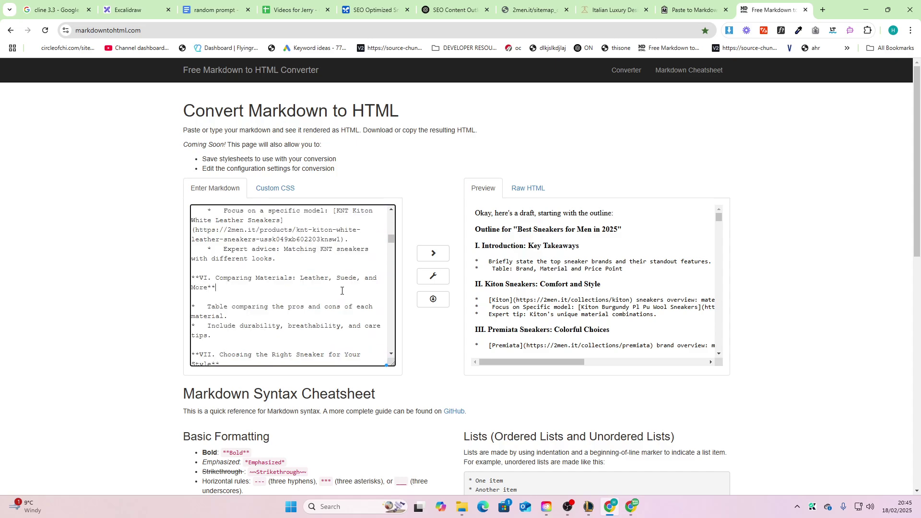
scroll(307, 293, "down", 4)
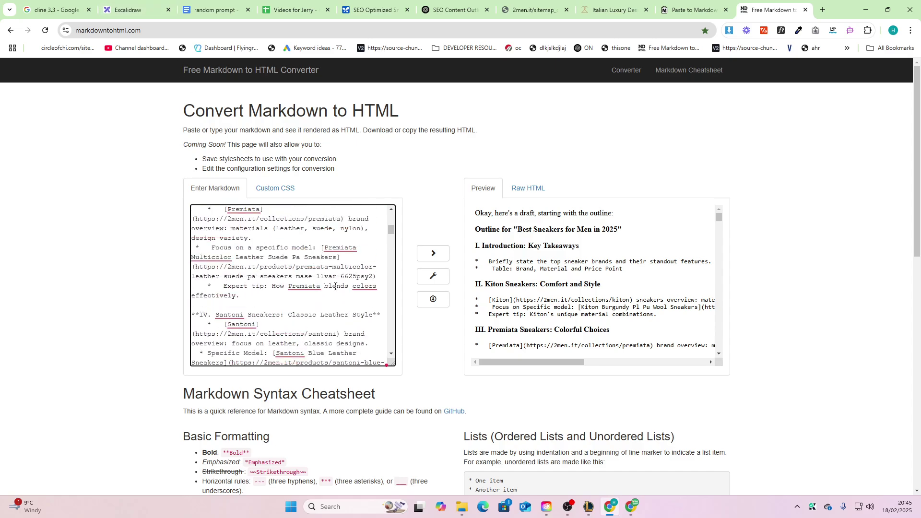
scroll(334, 287, "down", 4)
Delete the outline so the Markdown begins at 'Best Sneakers for Men in 2025'
left_click(192, 267, "shift")
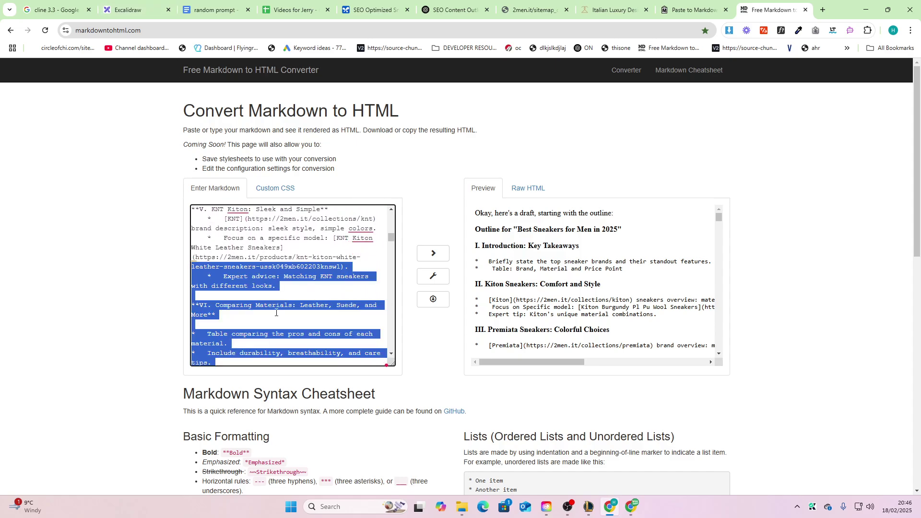
left_click(275, 313)
scroll(249, 309, "down", 5)
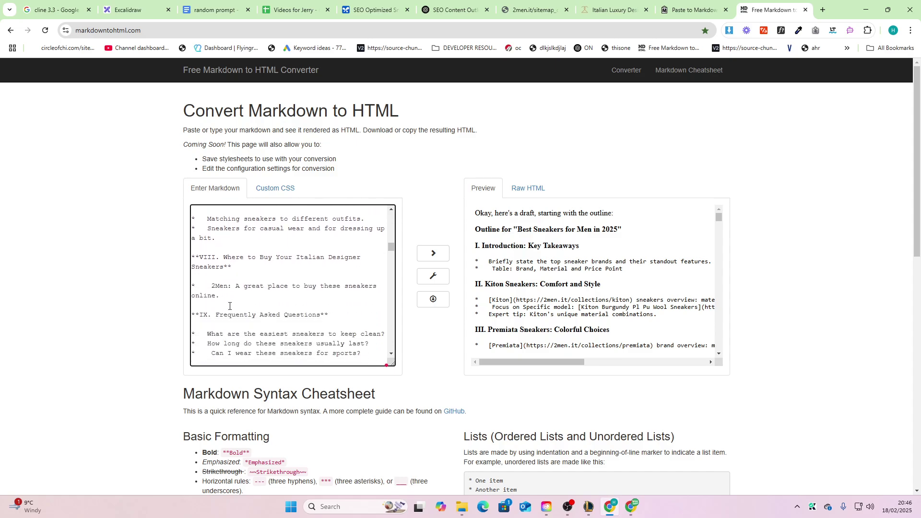
scroll(302, 316, "down", 3)
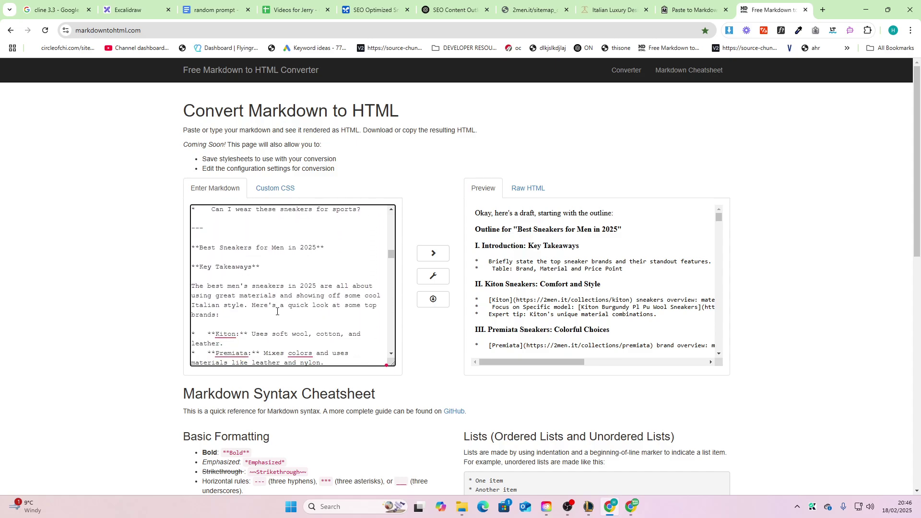
left_click(207, 235)
key("ctrl+shift+Home")
key("BackSpace")
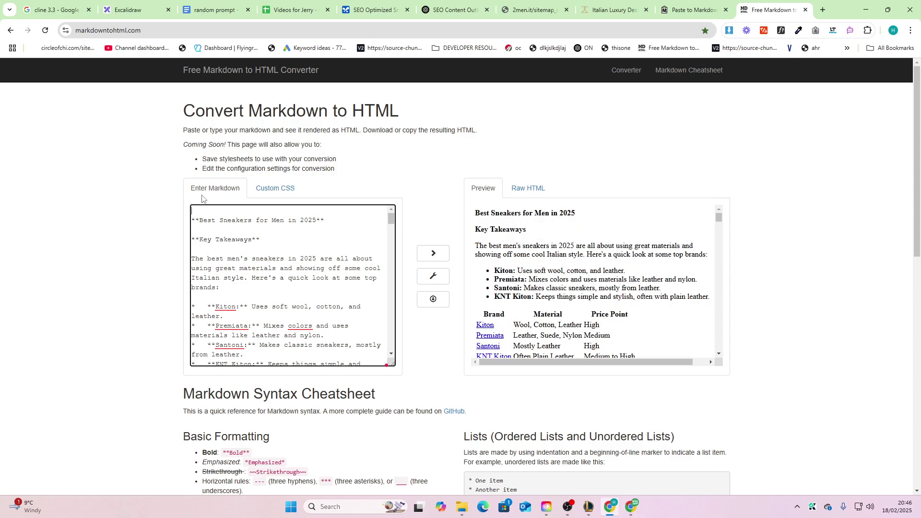
Review the preview, open the Santoni Blue Leather Sneakers link separately, and select the rendered article
scroll(261, 258, "down", 3)
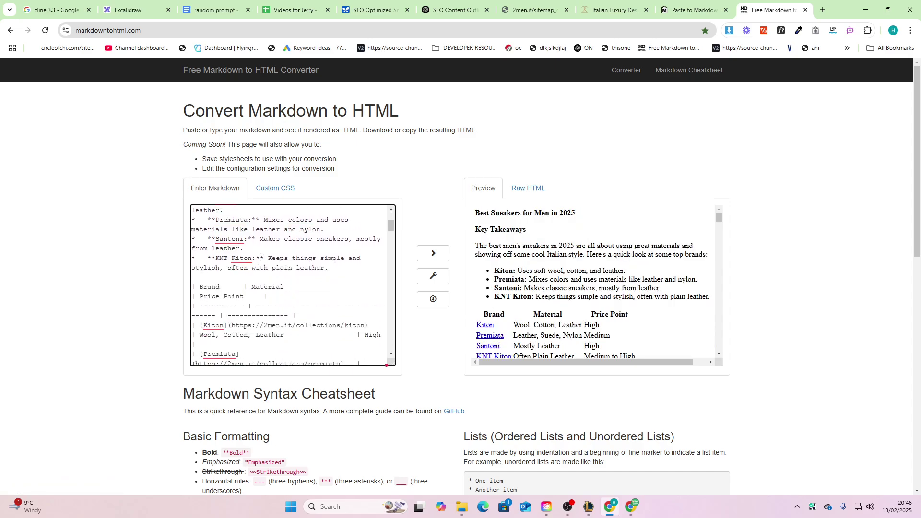
scroll(262, 259, "down", 10)
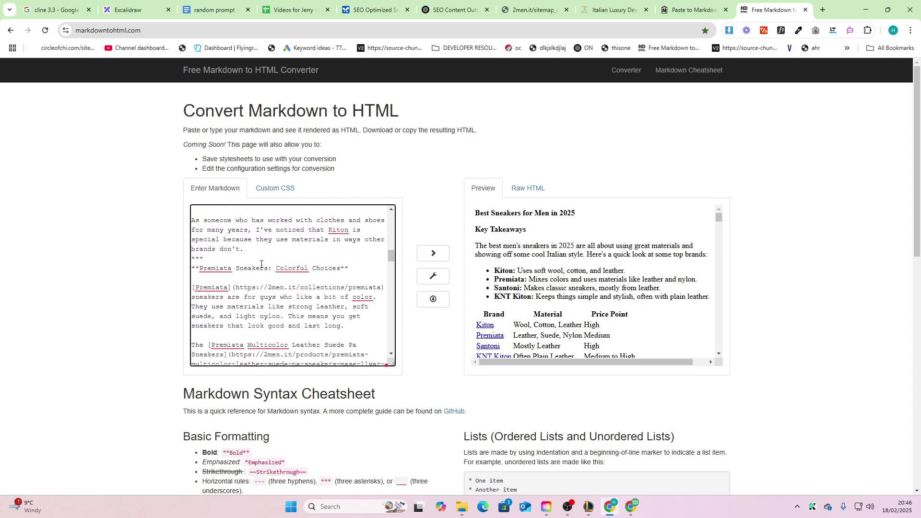
scroll(262, 264, "down", 10)
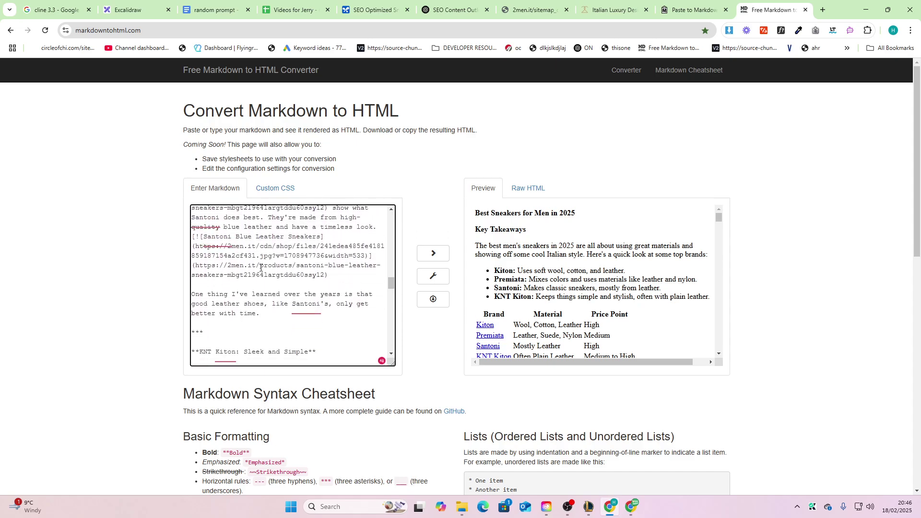
scroll(261, 268, "down", 3)
scroll(576, 277, "down", 10)
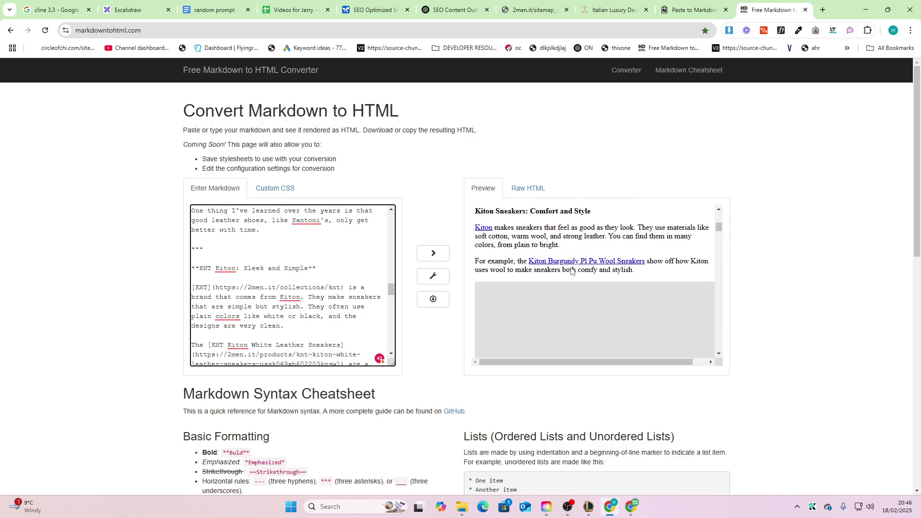
scroll(576, 277, "down", 15)
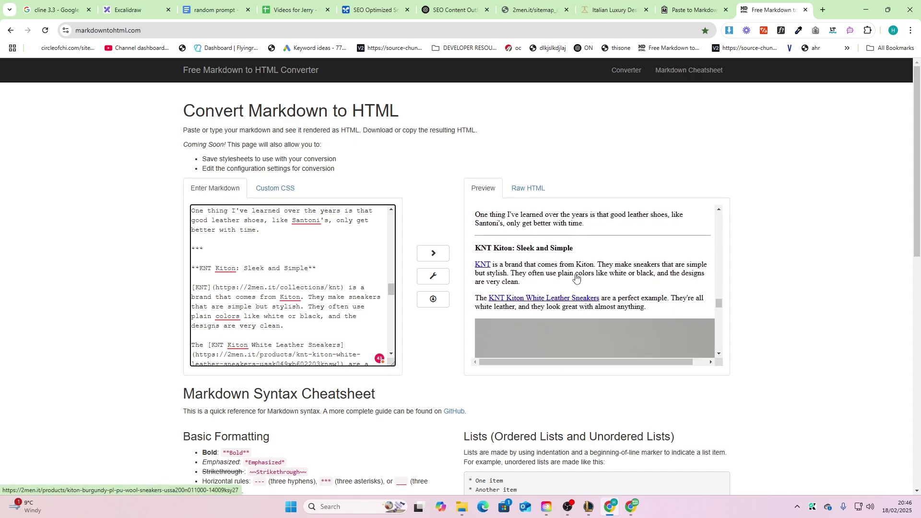
scroll(575, 277, "up", 5)
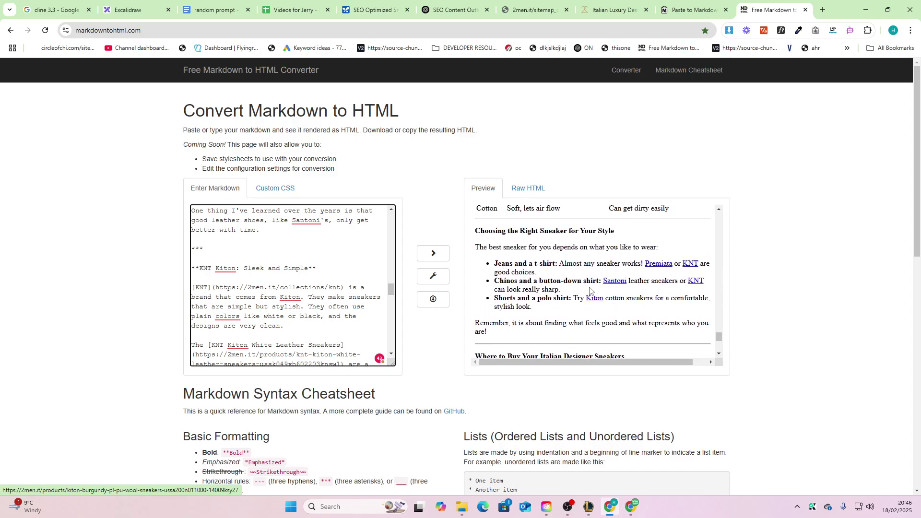
scroll(579, 287, "up", 8)
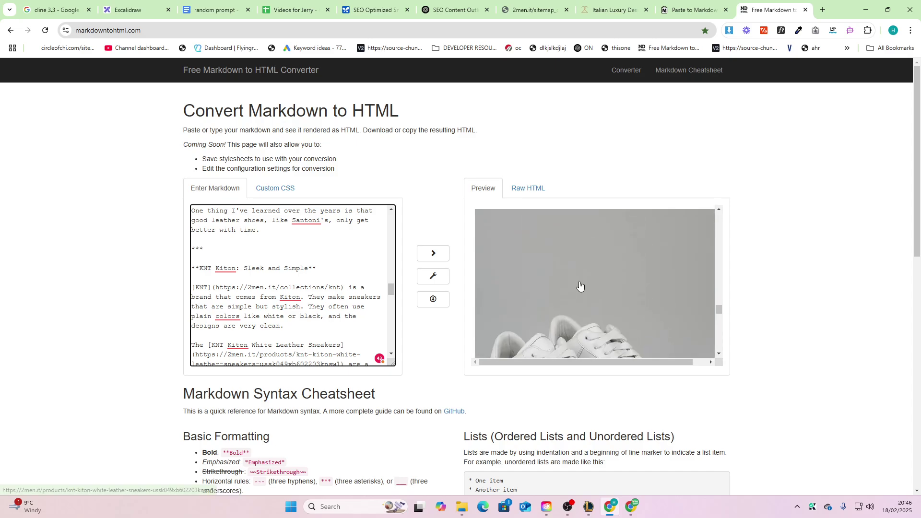
scroll(579, 286, "up", 3)
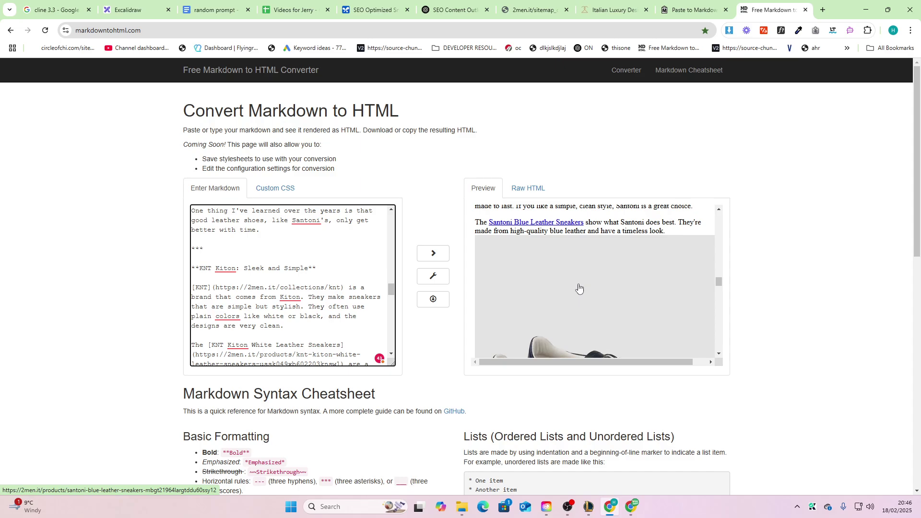
middle_click(579, 288)
scroll(566, 287, "up", 2)
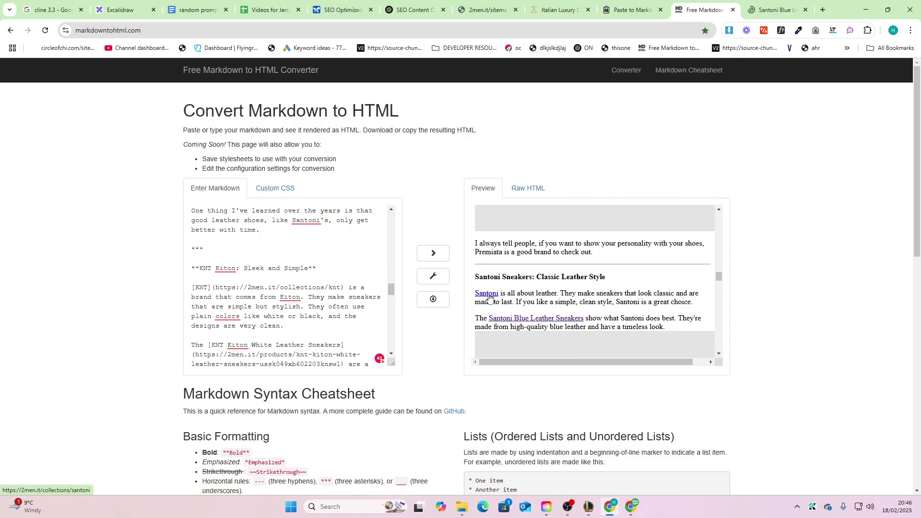
scroll(489, 297, "up", 10)
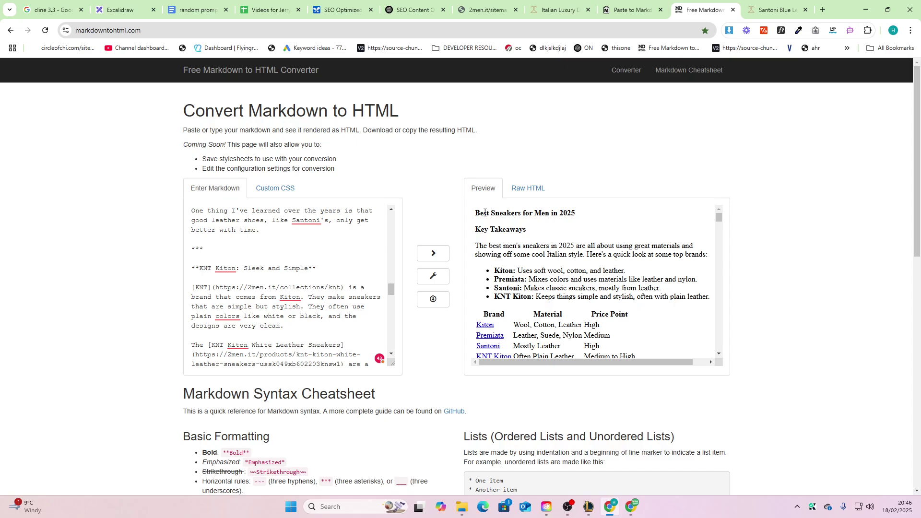
left_click_drag(482, 221, 670, 320)
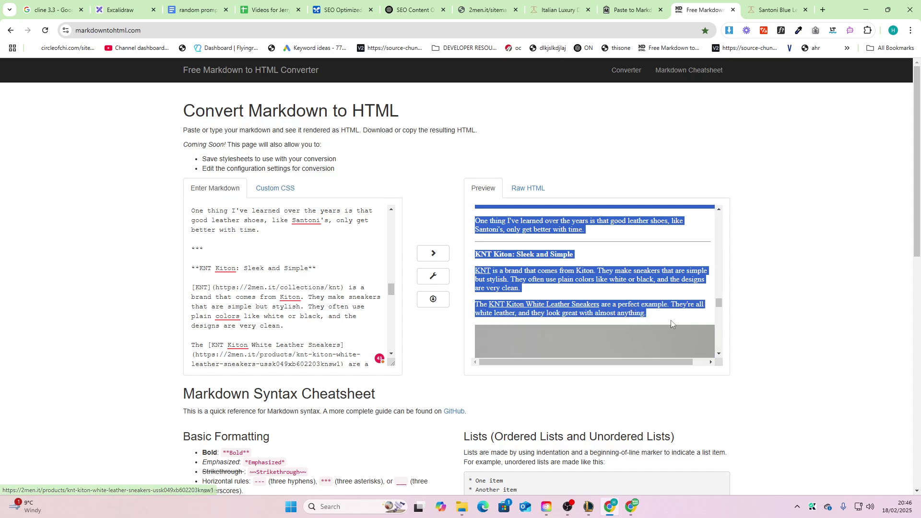
Open GPTZero in a new tab and paste the sneaker article in for scanning
left_click(821, 9)
type("gptzero")
key("Return")
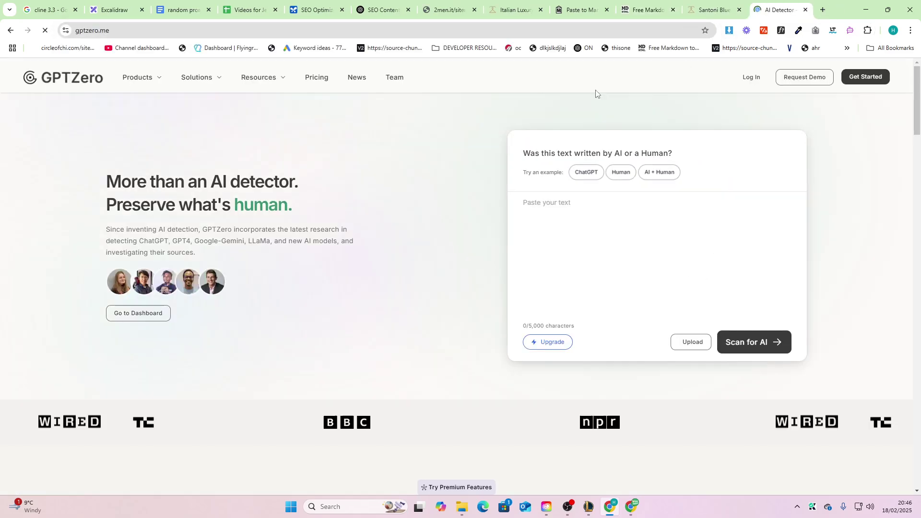
left_click(645, 197)
key("ctrl+v")
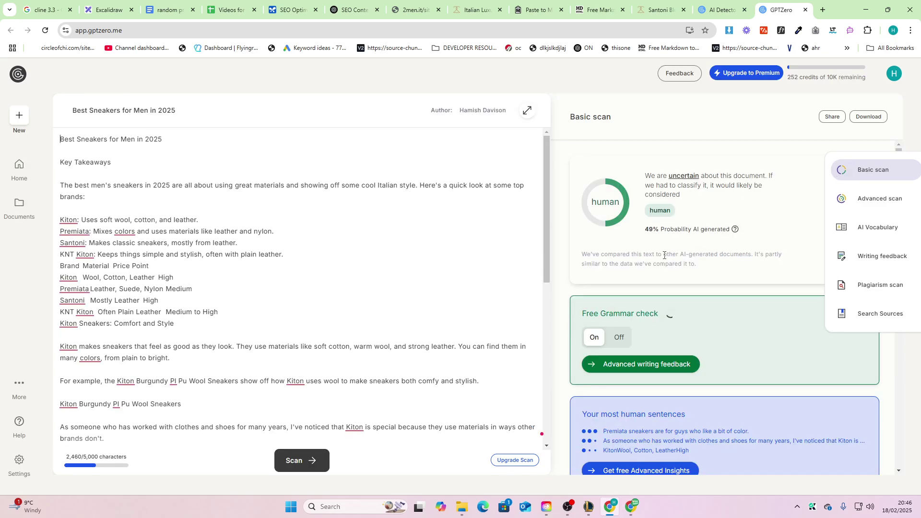
Review the scan verdict: uncertain, 49% probability AI generated
left_click(708, 244)
left_click_drag(646, 179, 705, 201)
left_click(705, 201)
scroll(370, 249, "down", 10)
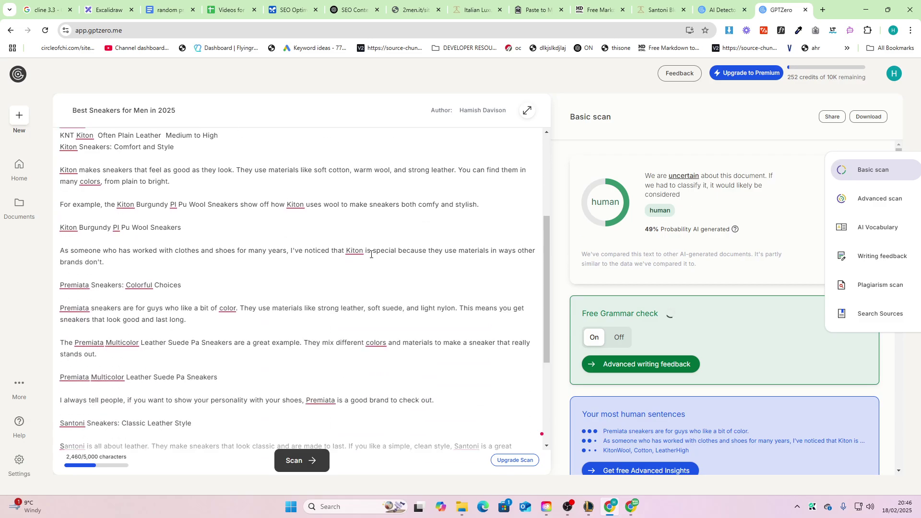
scroll(613, 301, "down", 3)
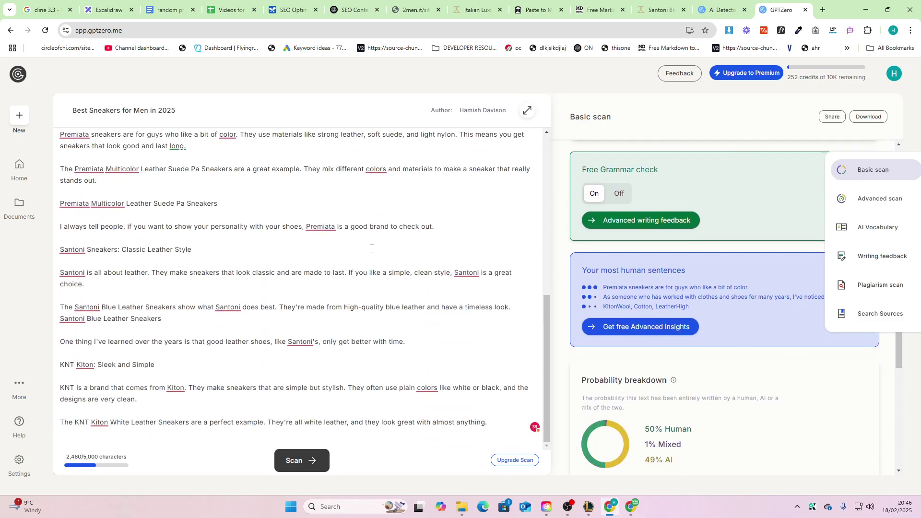
scroll(751, 432, "up", 3)
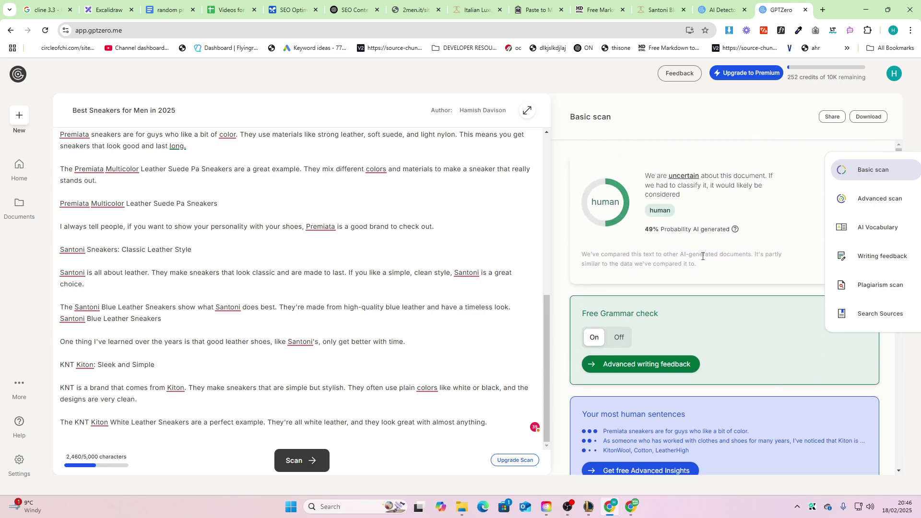
left_click_drag(645, 231, 739, 241)
left_click(739, 240)
scroll(392, 272, "up", 10)
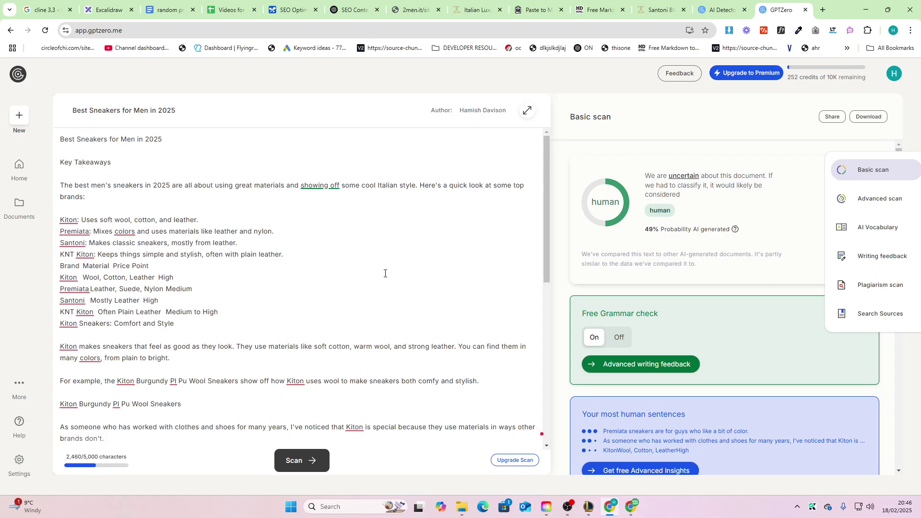
left_click(155, 3)
Read the random prompt's instructions down through the color example
left_click(366, 329)
scroll(367, 329, "down", 4)
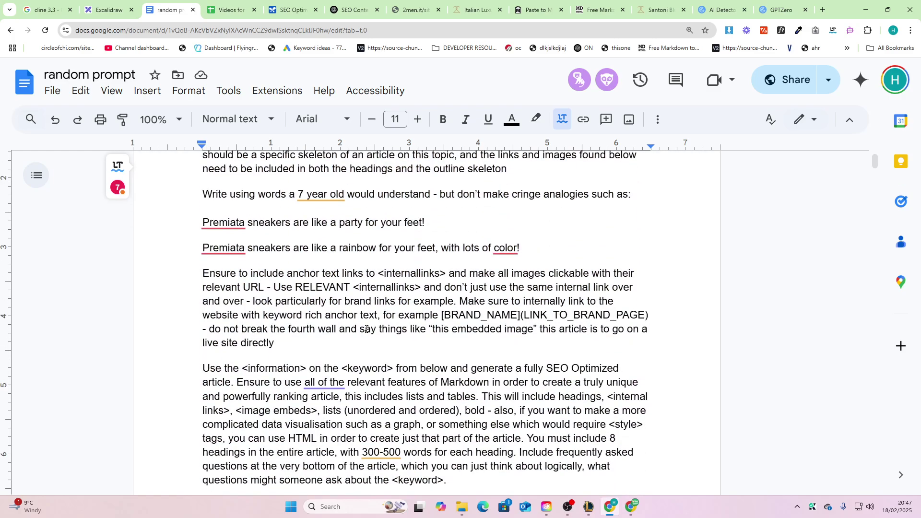
scroll(327, 325, "up", 2)
left_click_drag(203, 290, 526, 346)
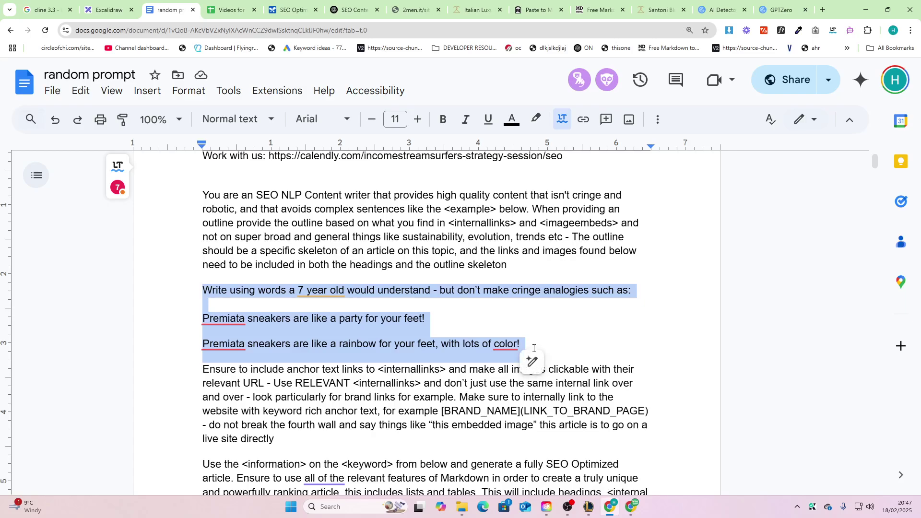
left_click(272, 209)
left_click(529, 347, "shift")
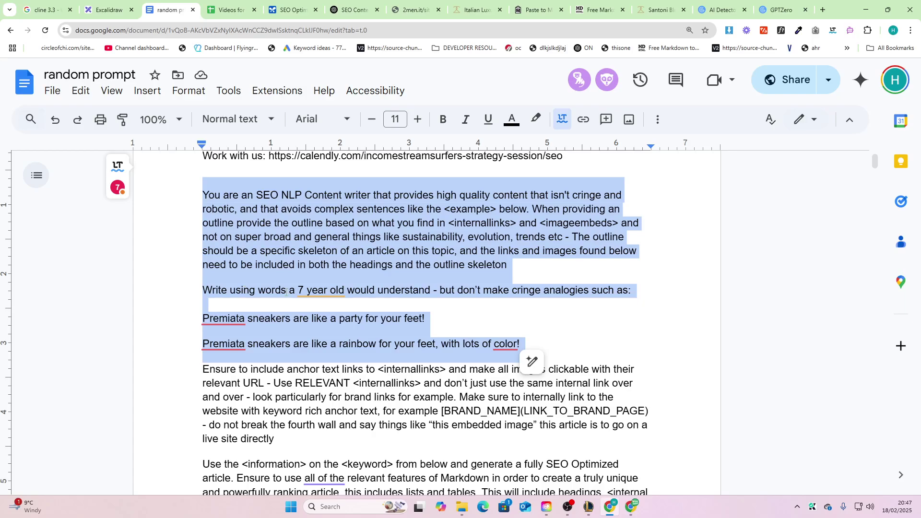
scroll(410, 290, "down", 11)
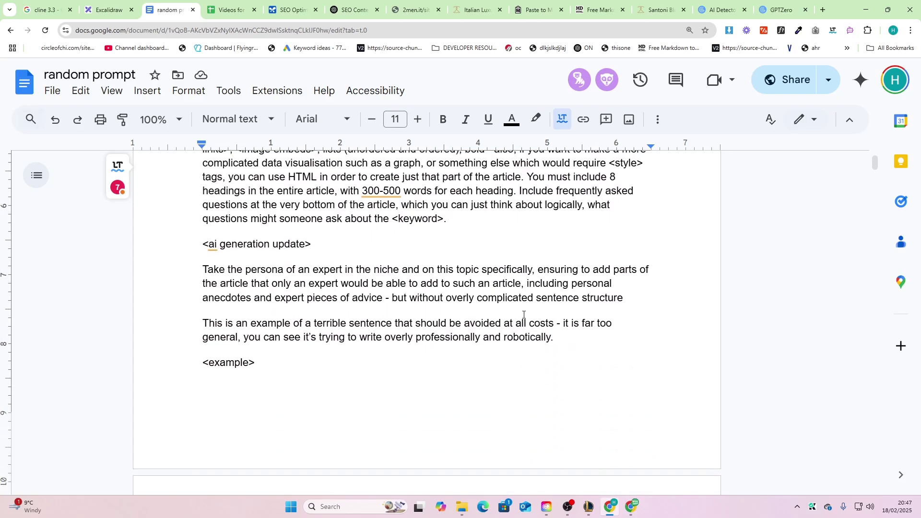
scroll(337, 329, "up", 2)
scroll(338, 330, "up", 2)
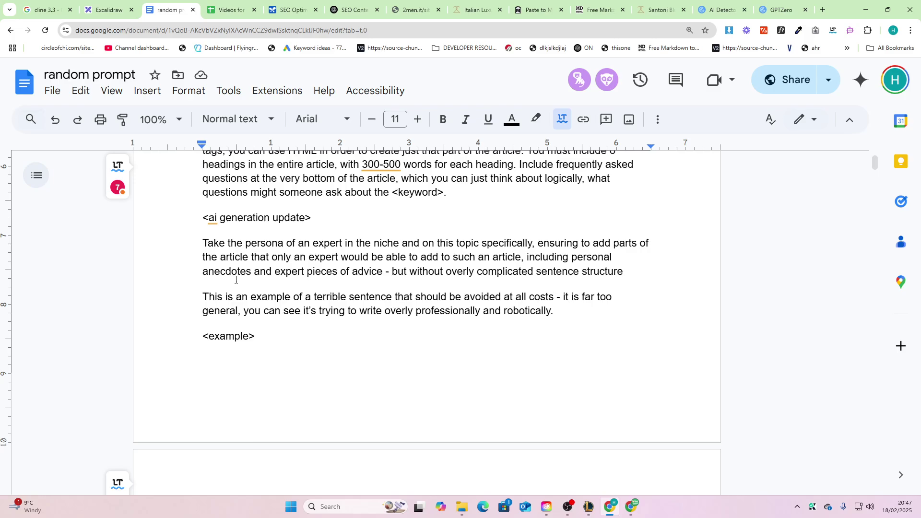
Copy the ai generation update instructions and scroll to the men's sneakers example paragraph
left_click_drag(195, 221, 592, 329)
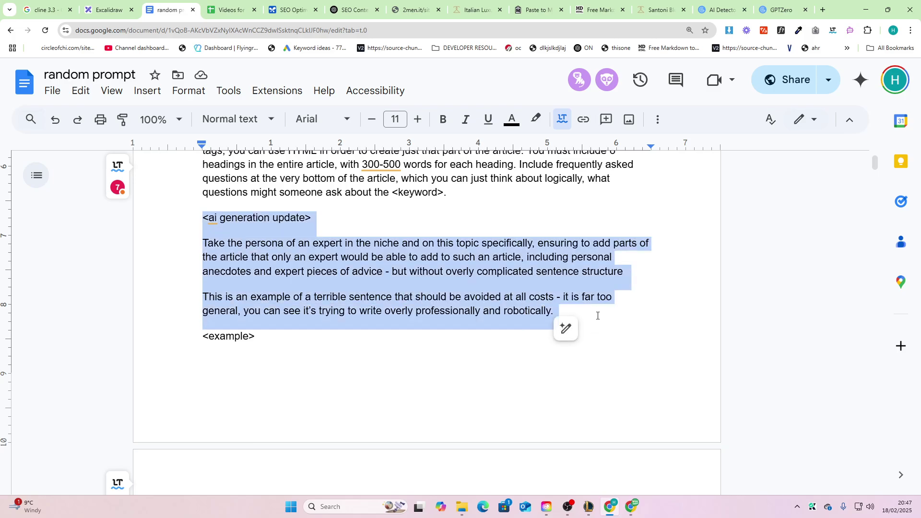
key("ctrl+c")
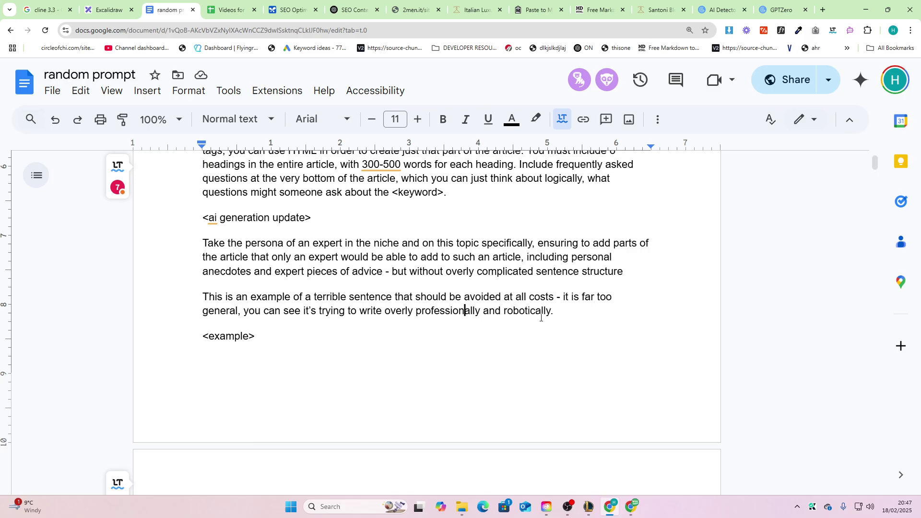
scroll(256, 355, "down", 4)
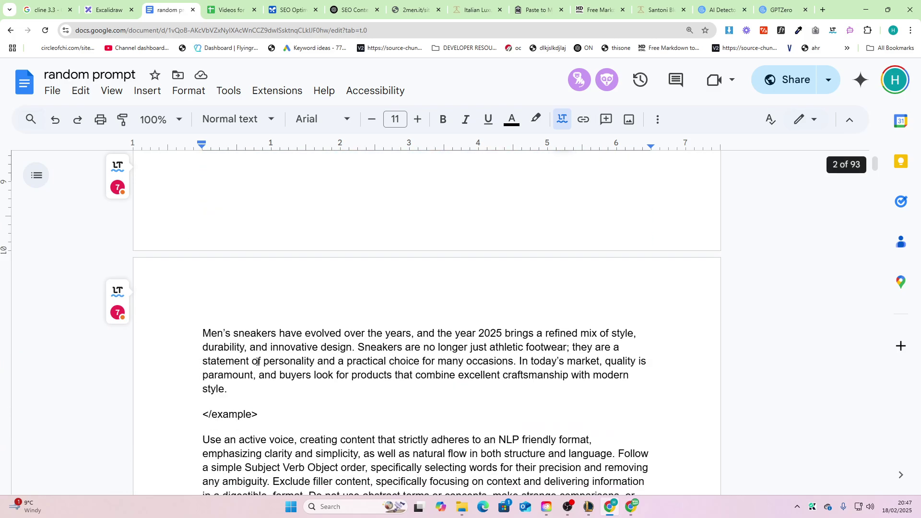
left_click_drag(211, 401, 200, 333)
scroll(240, 380, "down", 1)
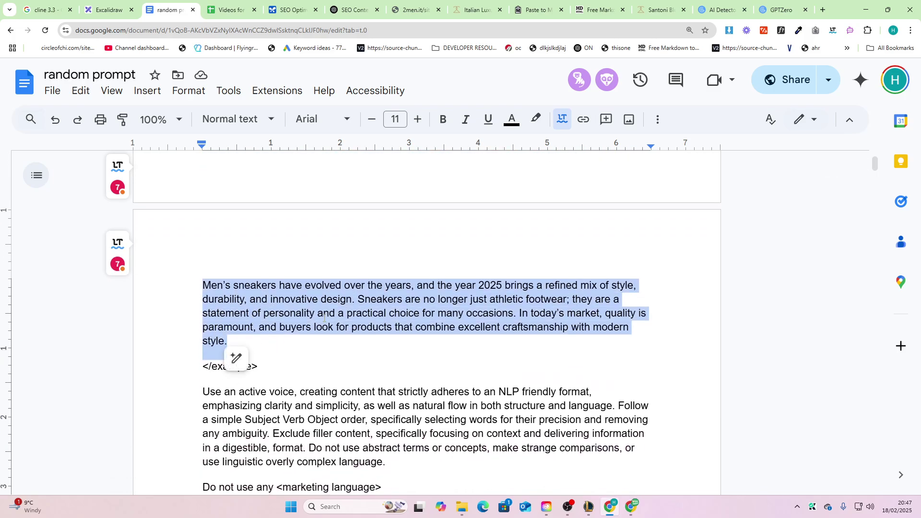
scroll(324, 317, "down", 1)
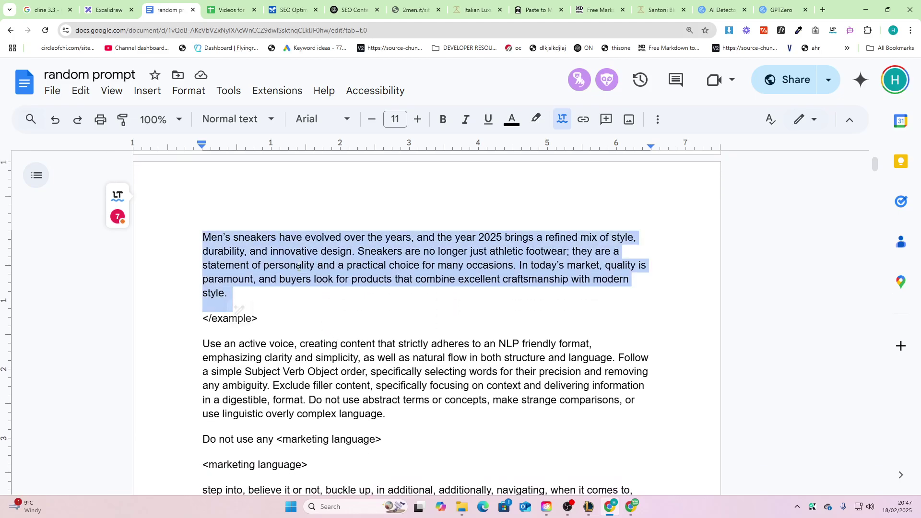
Select ChatGPT's o3-mini-high sneaker article from '1. Introduction' to the end and copy it
left_click(348, 6)
scroll(376, 314, "down", 10)
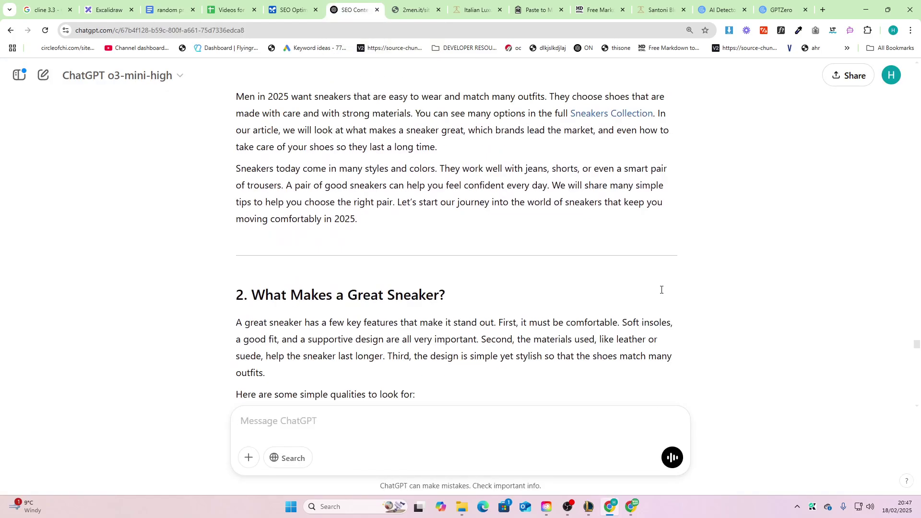
scroll(250, 206, "up", 12)
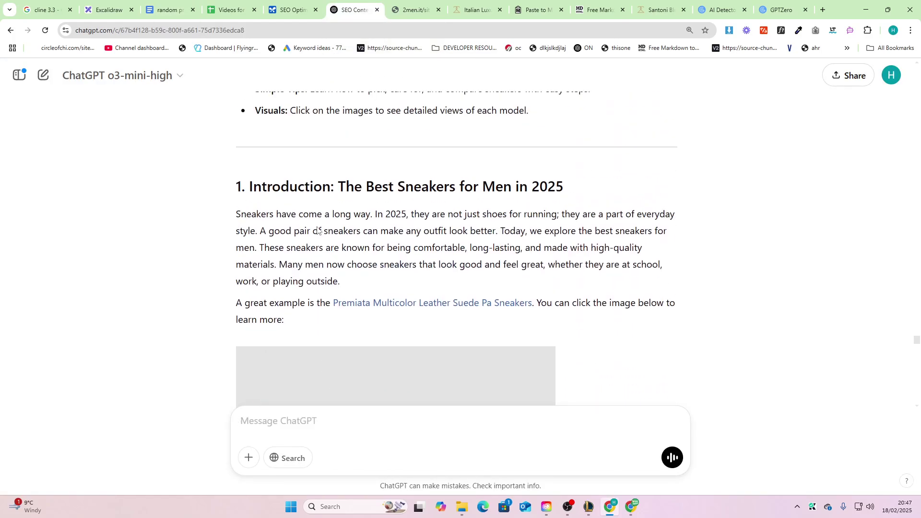
left_click_drag(236, 186, 848, 218)
scroll(361, 252, "up", 2)
scroll(354, 264, "down", 10)
scroll(432, 296, "down", 15)
scroll(568, 329, "down", 12)
scroll(581, 339, "down", 2)
scroll(581, 327, "up", 4)
scroll(504, 245, "down", 5)
scroll(918, 378, "down", 20)
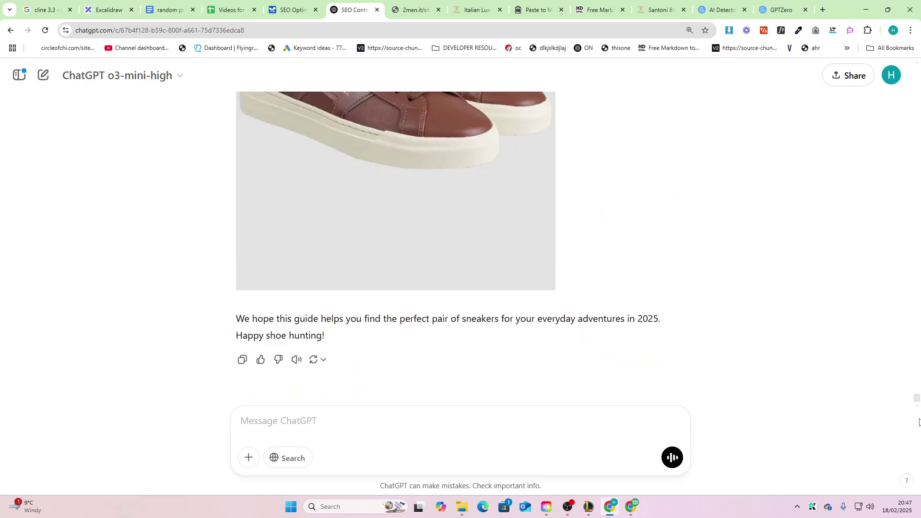
scroll(558, 294, "up", 10)
scroll(364, 247, "up", 4)
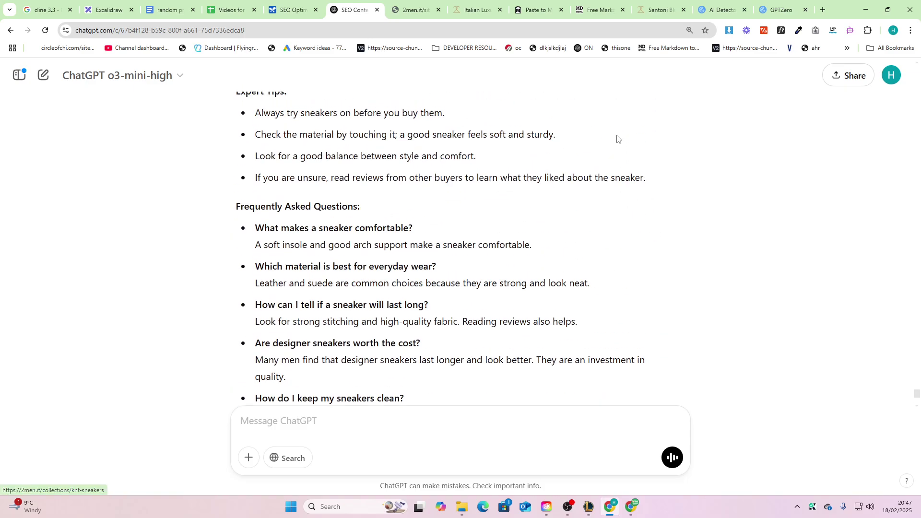
left_click(781, 10)
Paste the ChatGPT article into GPTZero and scan it, starting the monthly 14-day free trial
key("ctrl+a")
key("ctrl+v")
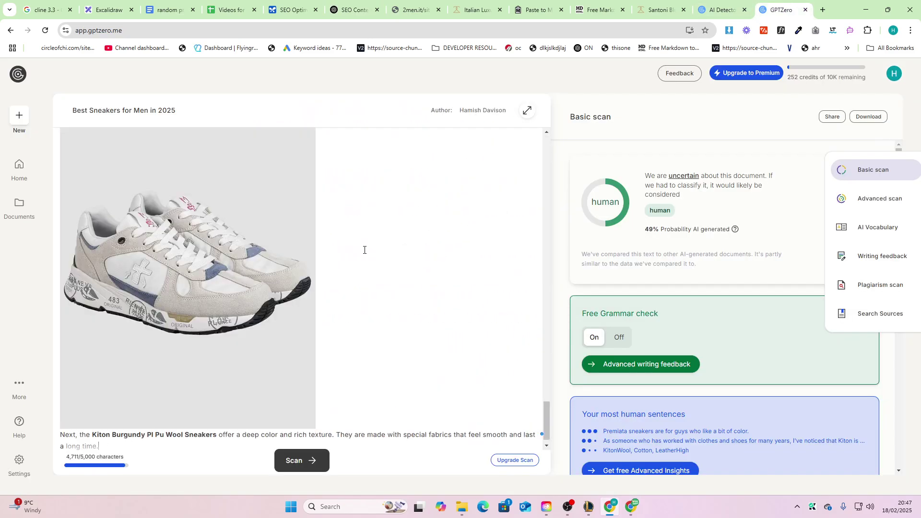
left_click(301, 460)
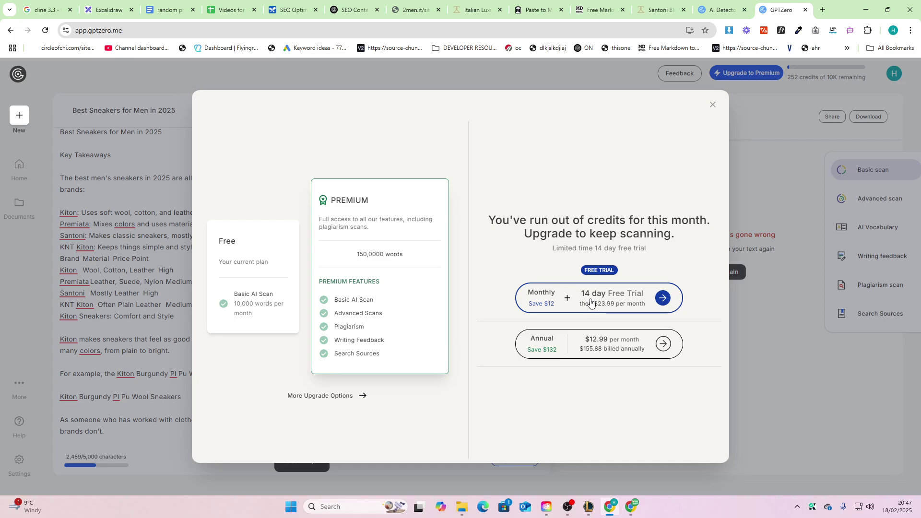
left_click(610, 299)
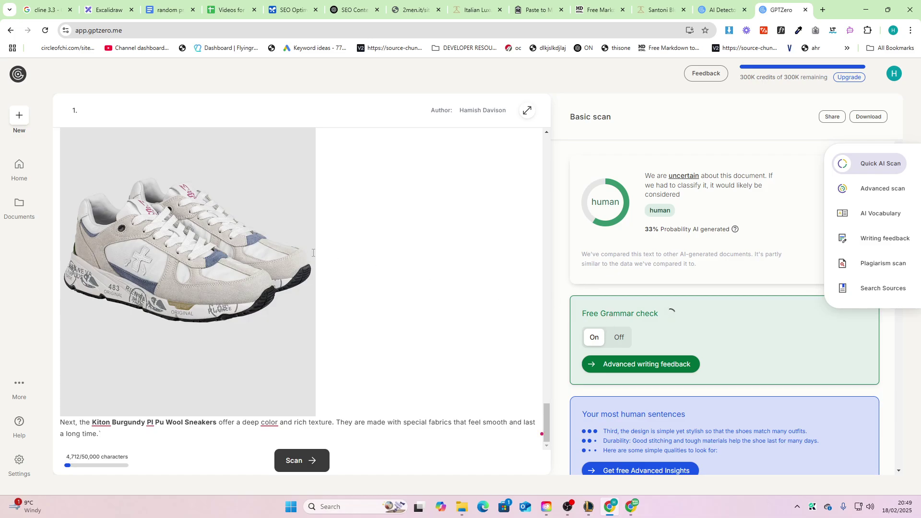
Review the result: uncertain, likely human, 33% probability AI generated
scroll(313, 253, "up", 8)
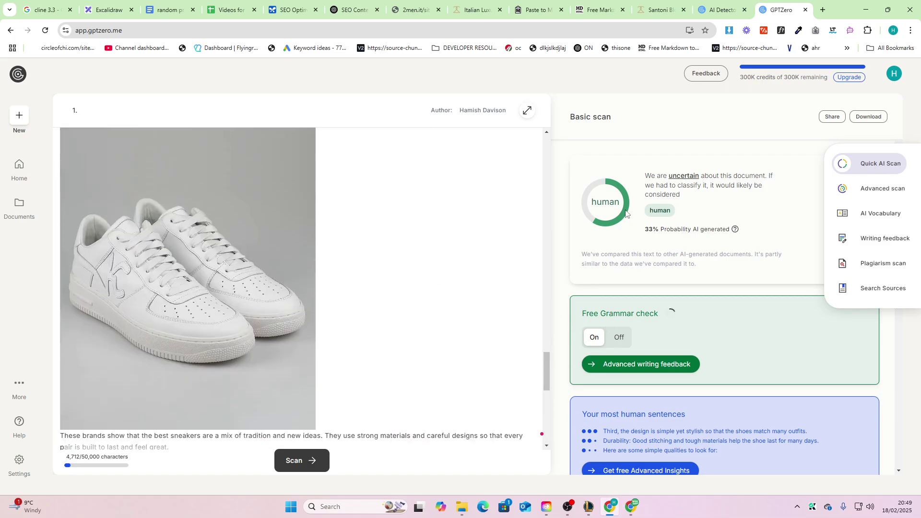
left_click_drag(626, 213, 722, 240)
scroll(374, 282, "up", 15)
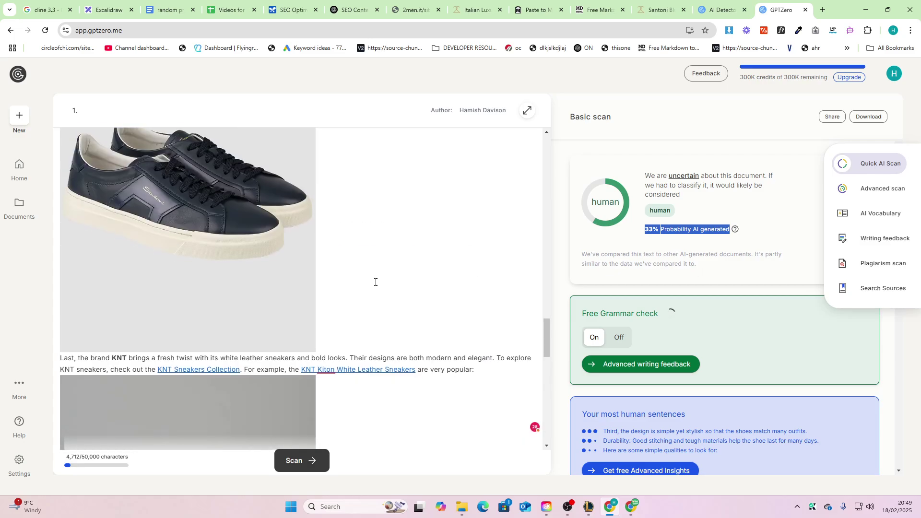
scroll(377, 284, "up", 3)
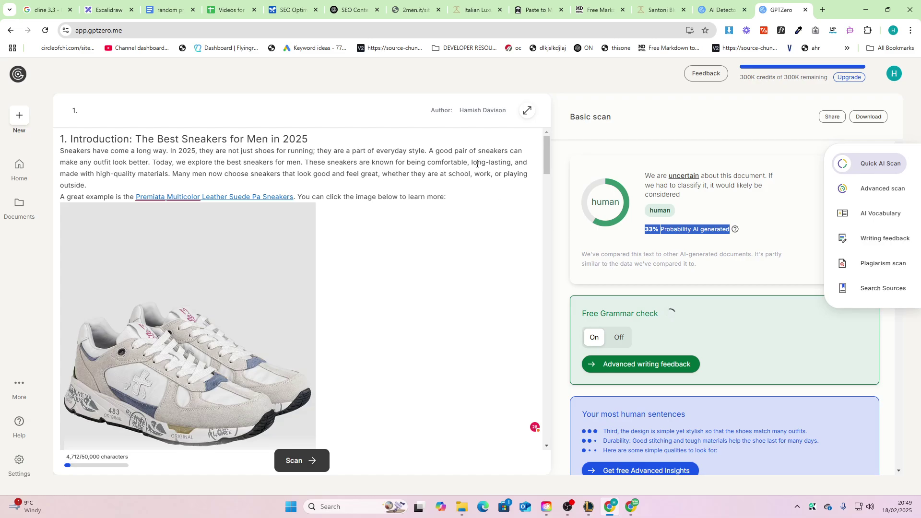
left_click(656, 169)
left_click_drag(644, 233, 738, 234)
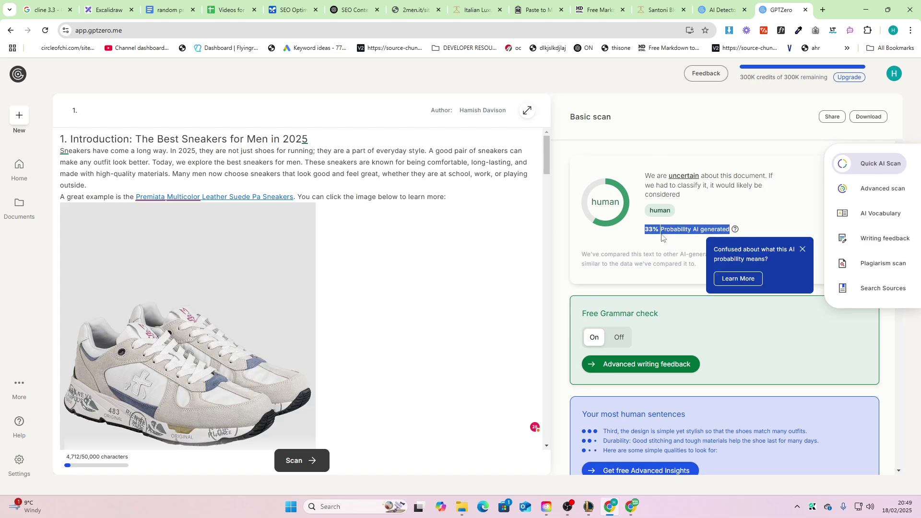
left_click(237, 292)
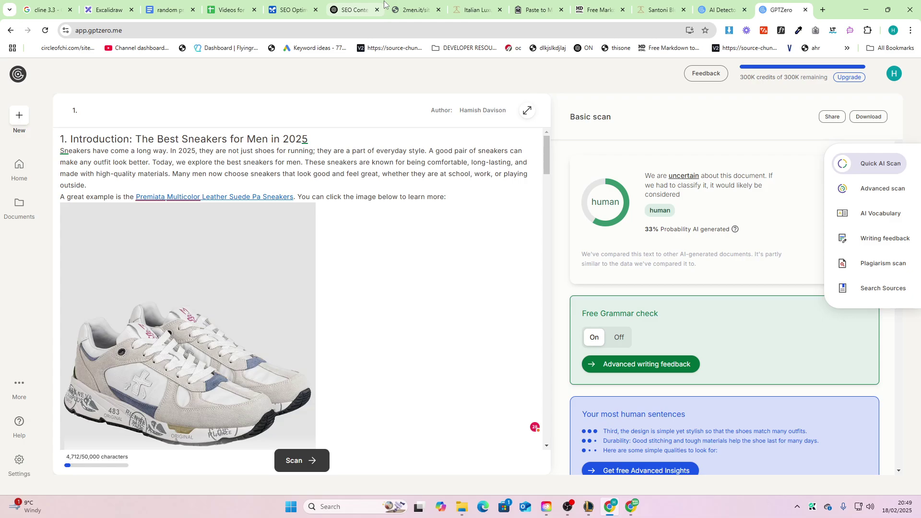
left_click(346, 7)
Copy ChatGPT's full sneaker reply, ending 'Happy shoe hunting!', as Markdown
scroll(330, 240, "down", 15)
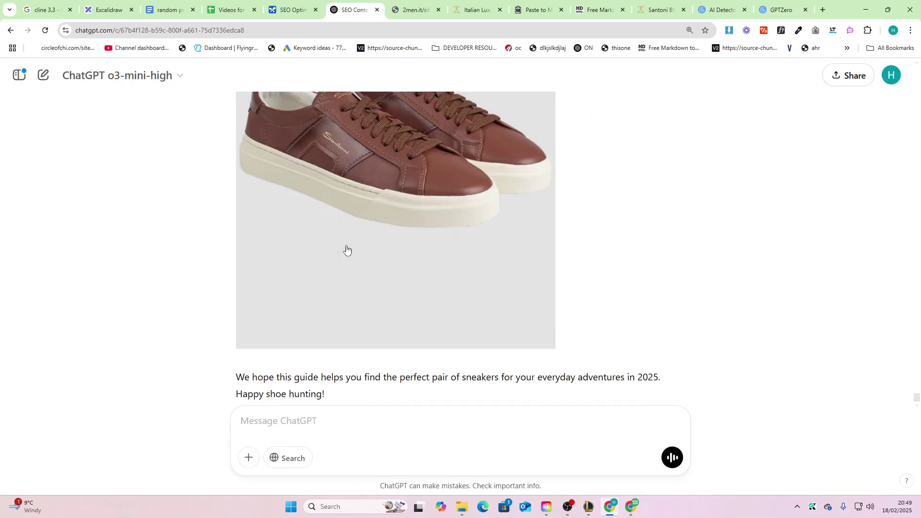
left_click_drag(331, 337, 228, 1)
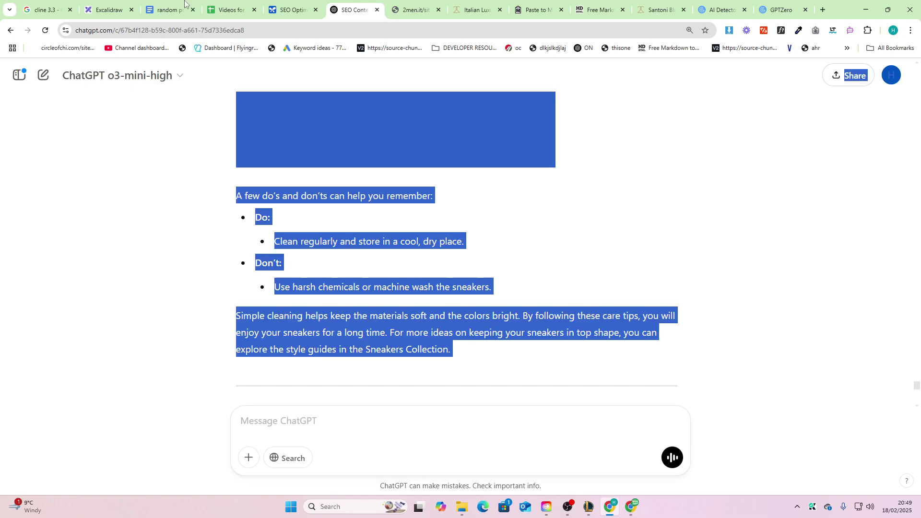
scroll(207, 139, "up", 10)
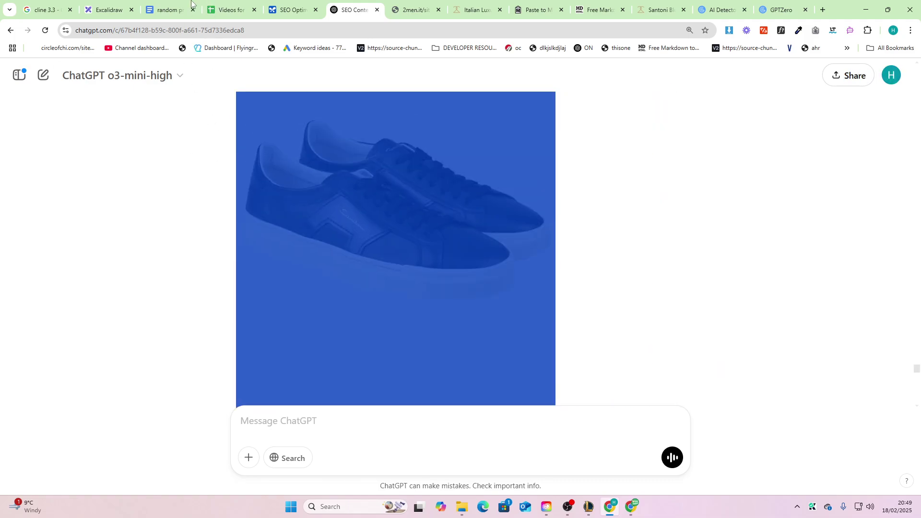
scroll(192, 2, "up", 15)
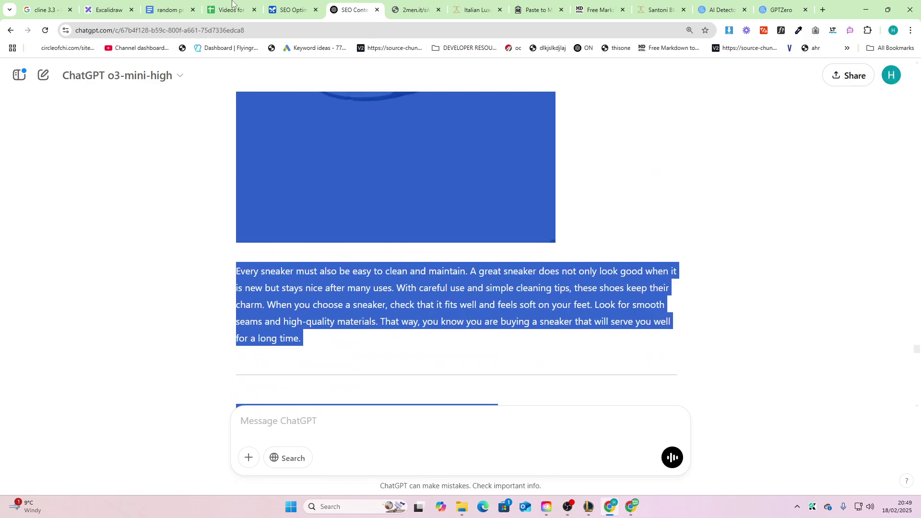
scroll(232, 2, "up", 10)
left_click_drag(230, 206, 231, 297)
scroll(238, 308, "down", 2)
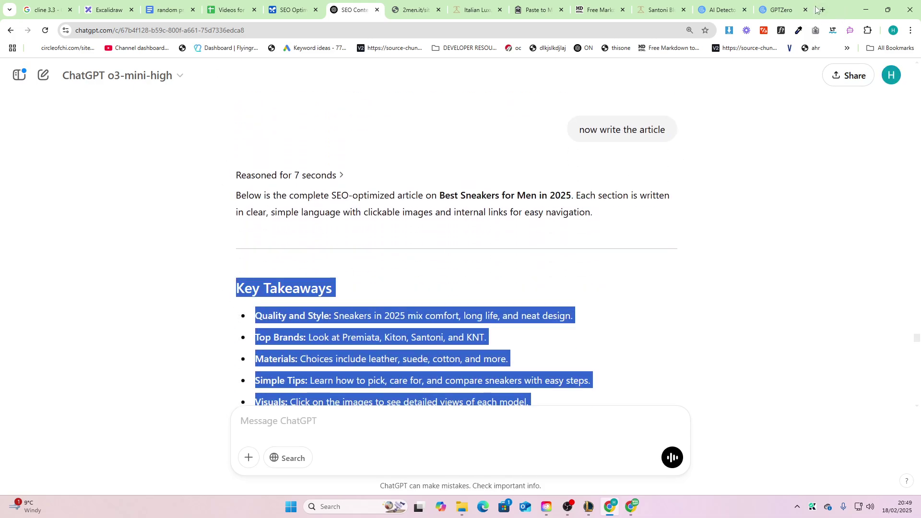
scroll(648, 339, "down", 5)
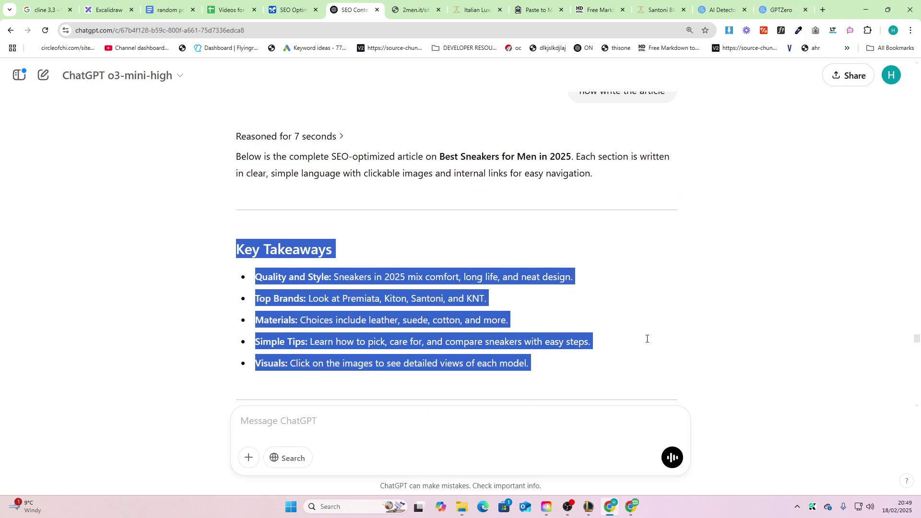
left_click_drag(917, 342, 917, 398)
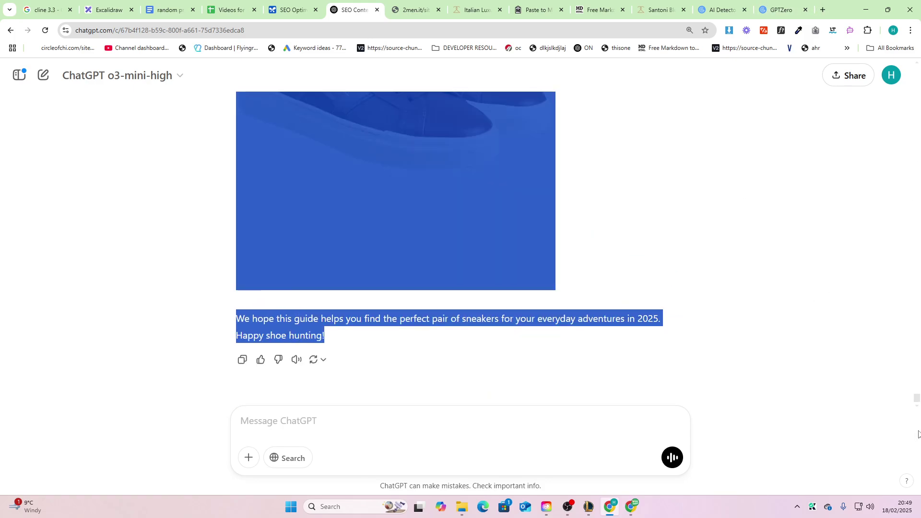
left_click(594, 372)
left_click(241, 360)
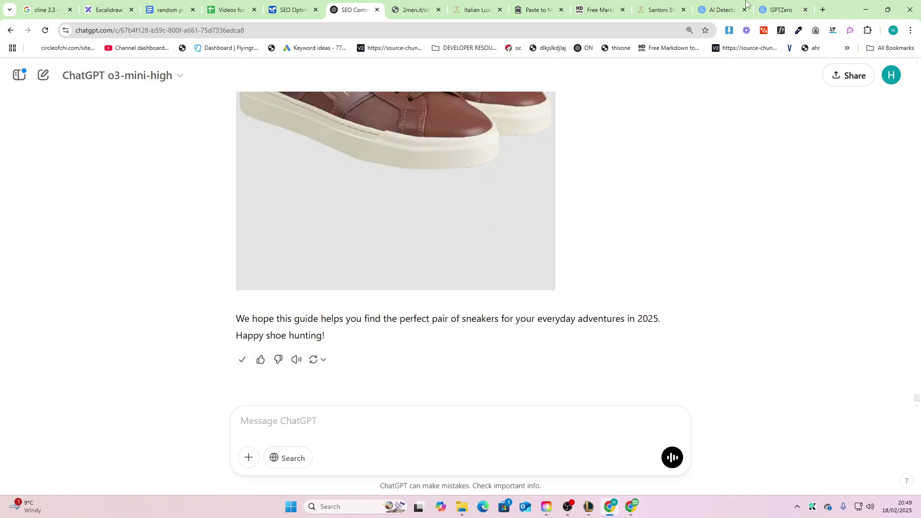
Replace the converter's Markdown input with ChatGPT's sneaker article
left_click(598, 10)
left_click(324, 267)
key("ctrl+a")
key("ctrl+v")
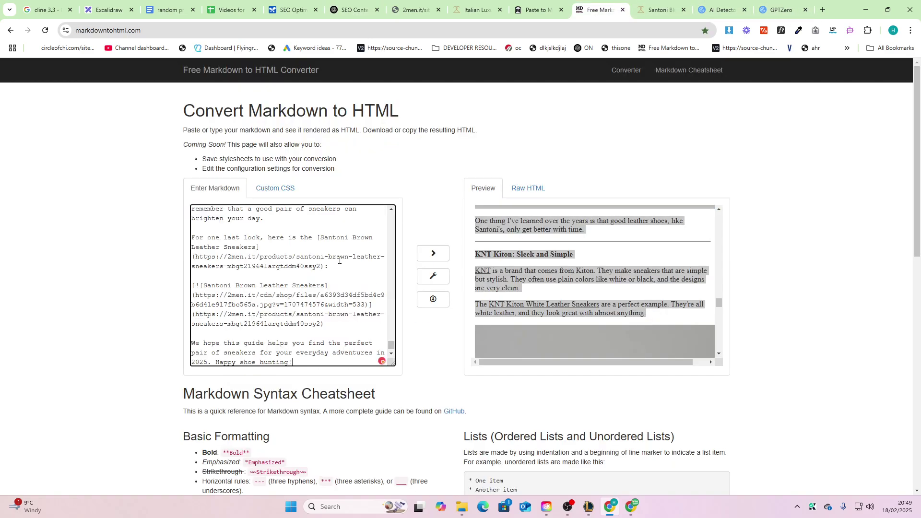
Select the whole rendered preview, down to the closing shoe image and paragraph
scroll(360, 324, "up", 5)
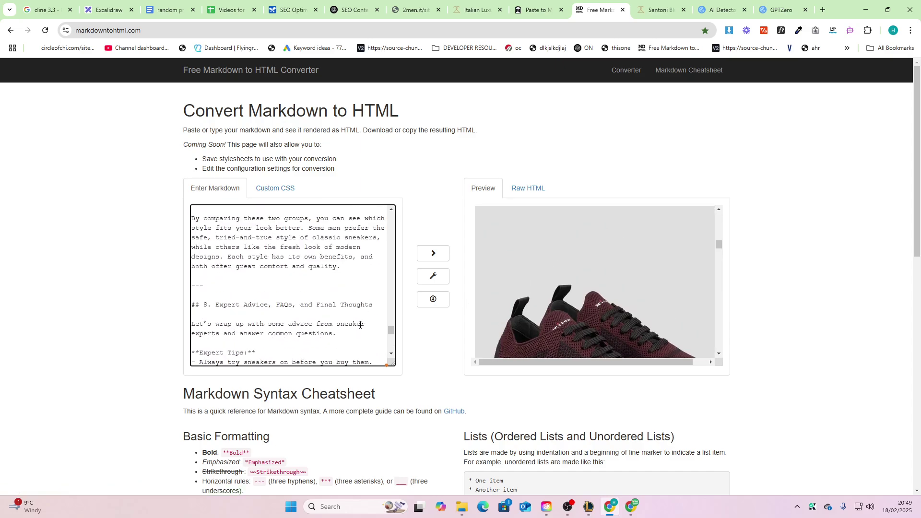
left_click_drag(390, 330, 406, 195)
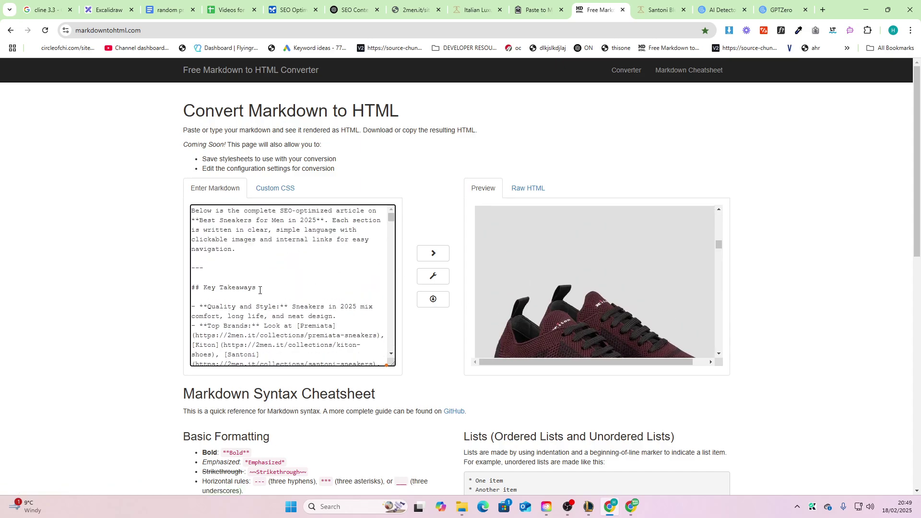
left_click_drag(259, 290, 169, 292)
scroll(230, 270, "down", 5)
scroll(230, 270, "up", 1)
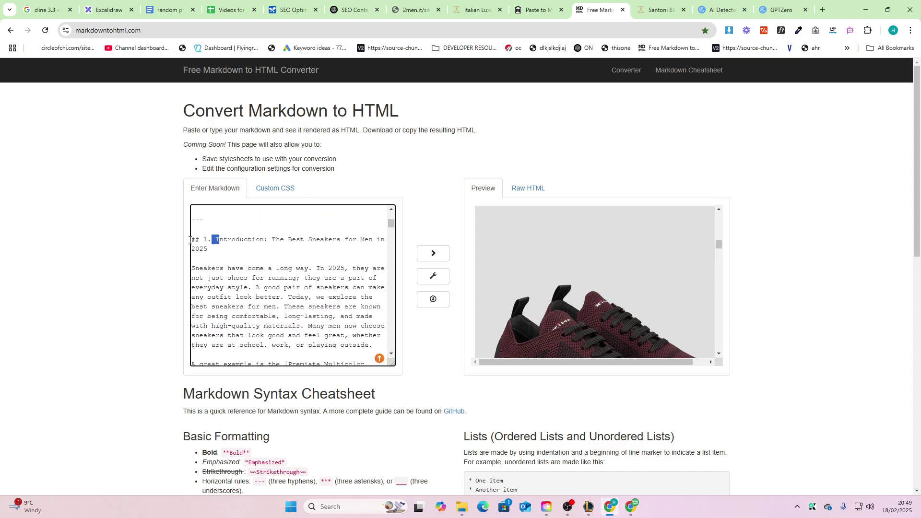
scroll(308, 288, "down", 6)
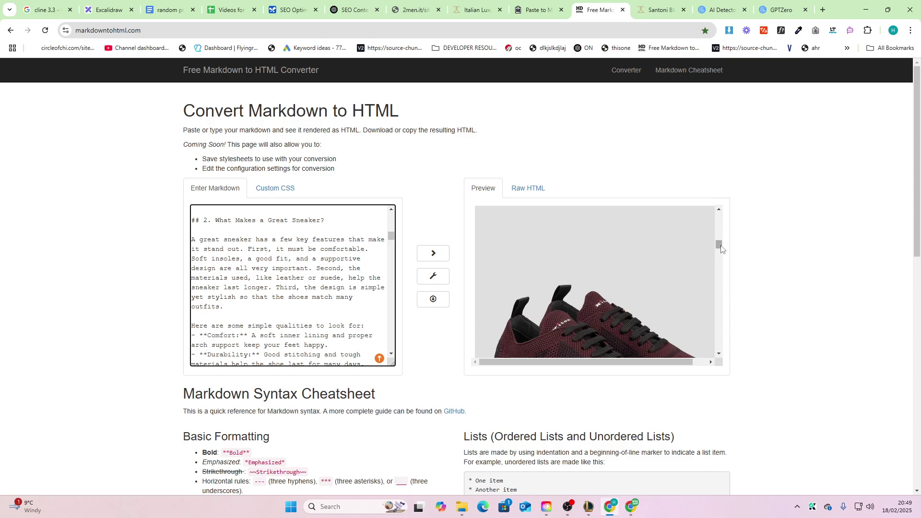
left_click_drag(721, 248, 724, 367)
left_click(652, 337)
key("ctrl+a")
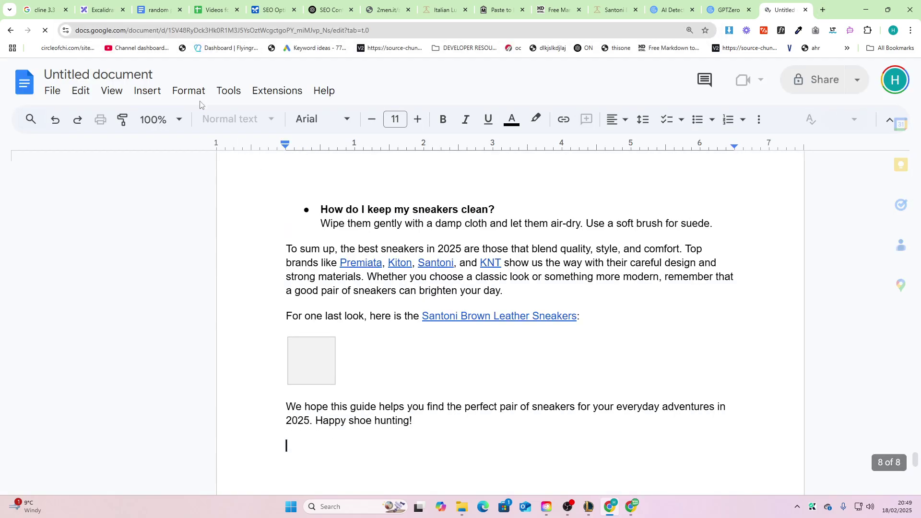
Check the article's word count (1984 words) and return to the top of the document
left_click(229, 91)
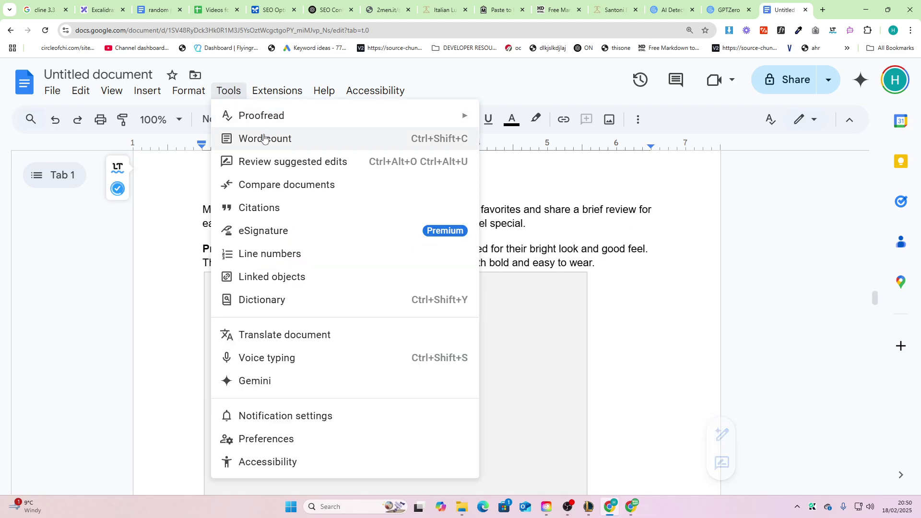
left_click(259, 138)
left_click(539, 394)
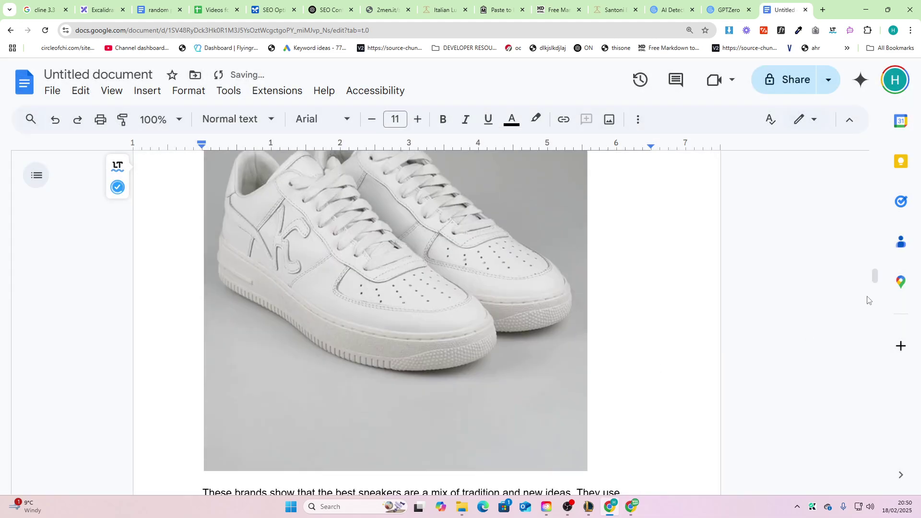
key("ctrl+Home")
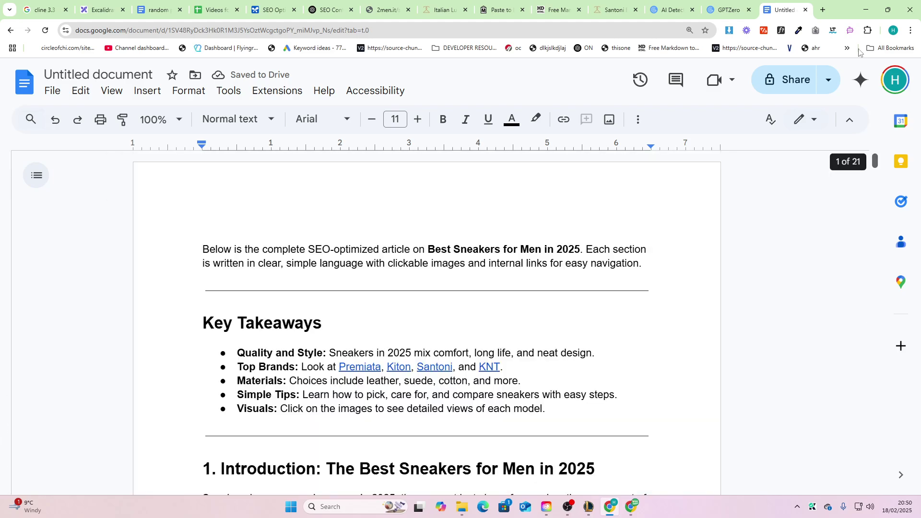
key("alt+Tab")
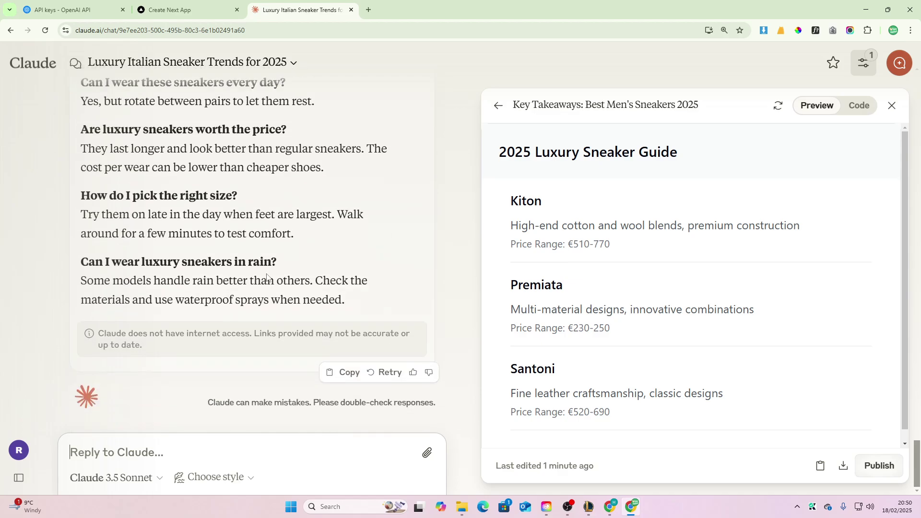
Scroll through Claude's 'Luxury Italian Sneaker Trends for 2025' reply and clear the stray selection
scroll(301, 313, "up", 4)
scroll(318, 296, "up", 20)
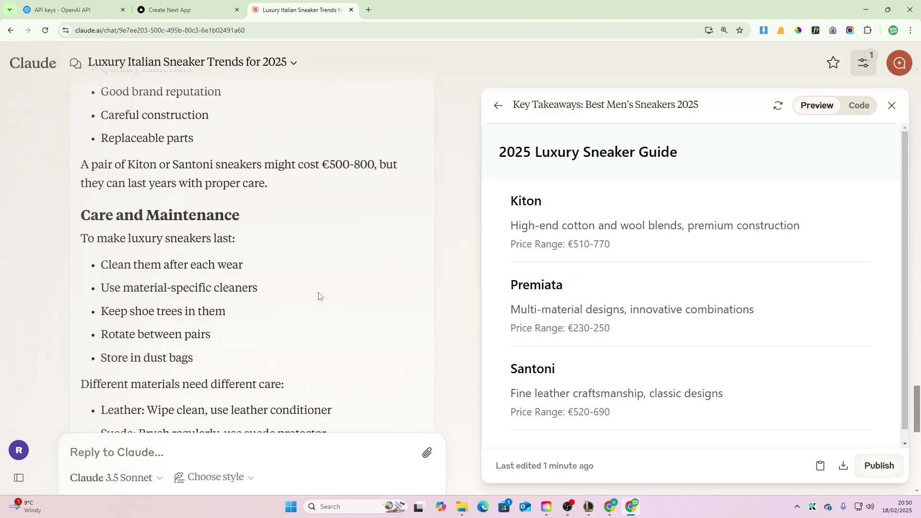
scroll(318, 297, "up", 6)
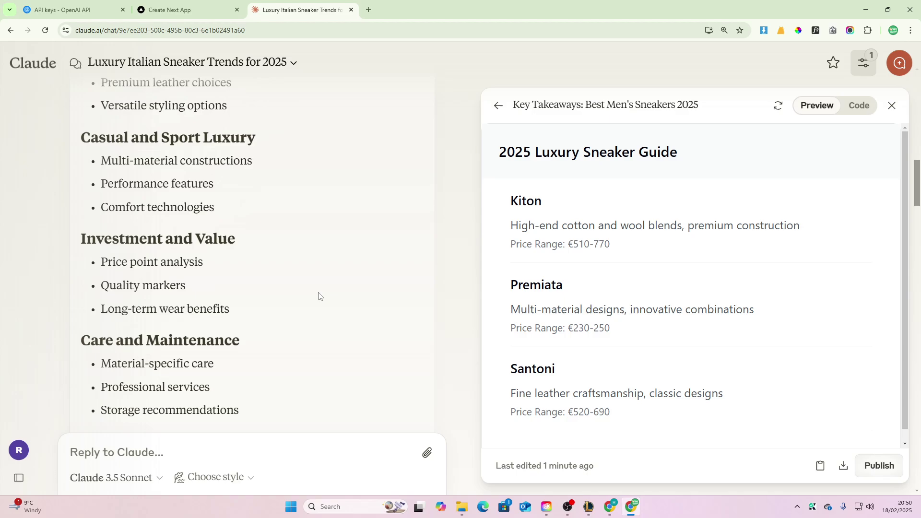
scroll(318, 294, "down", 9)
scroll(204, 296, "down", 5)
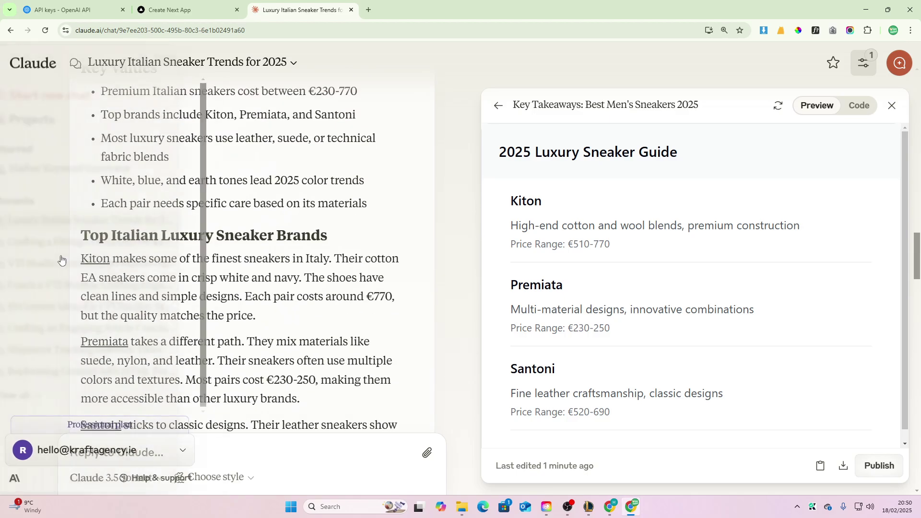
scroll(298, 336, "down", 4)
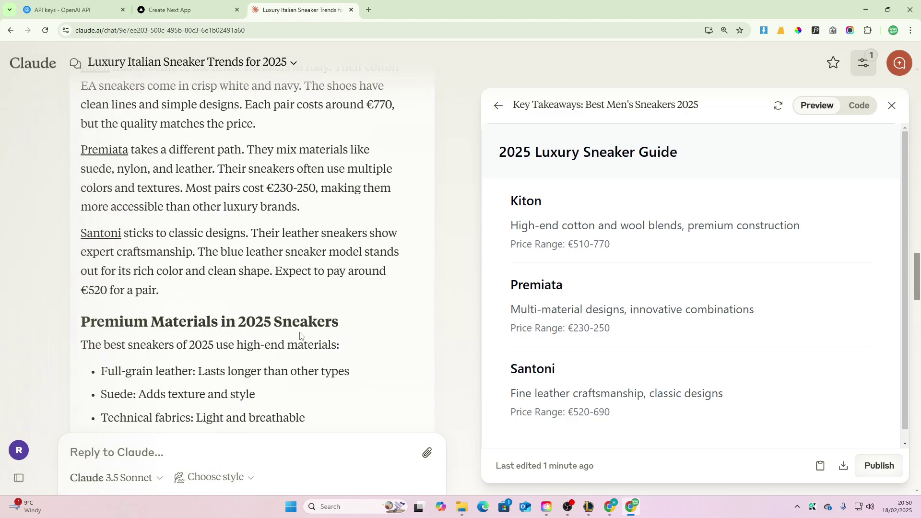
left_click_drag(98, 252, 295, 286)
left_click(328, 287)
key("alt+Tab")
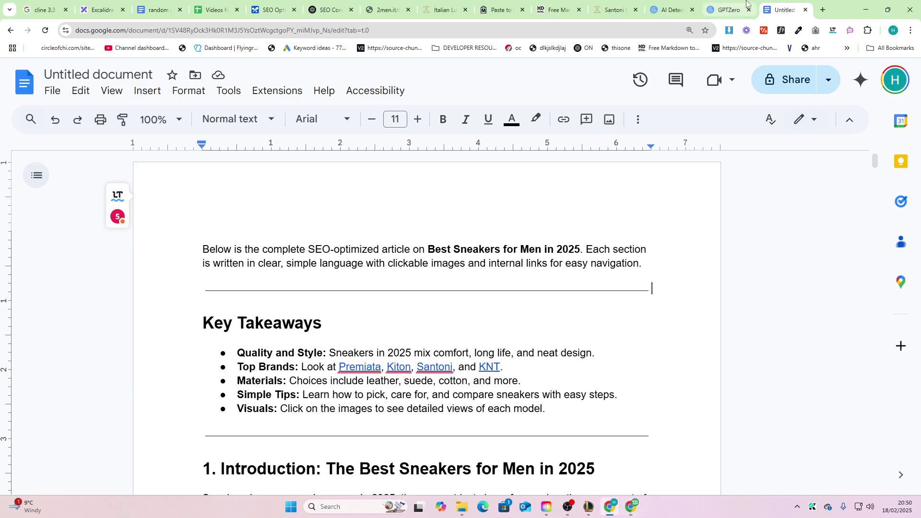
In GPTZero, replace the old text with Claude's Luxury Italian Guide article as raw markdown and scan it
left_click(726, 9)
key("ctrl+a")
key("ctrl+v")
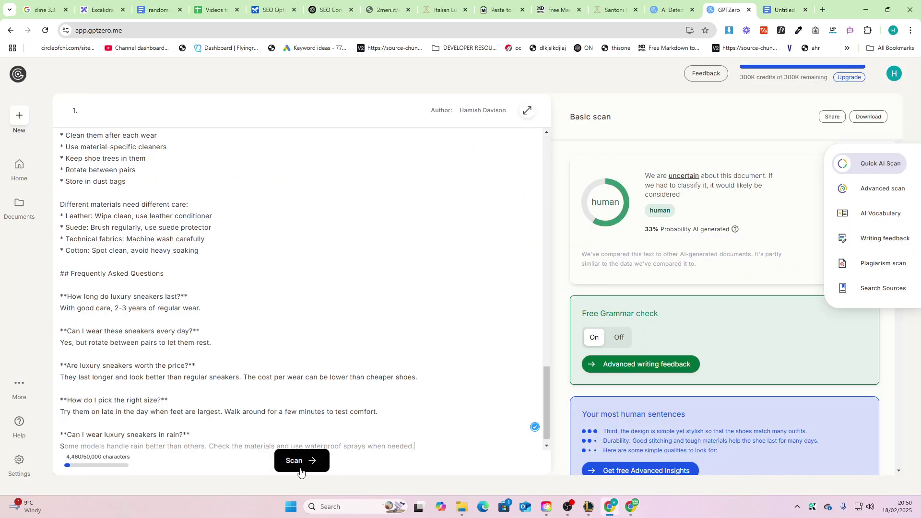
left_click(300, 472)
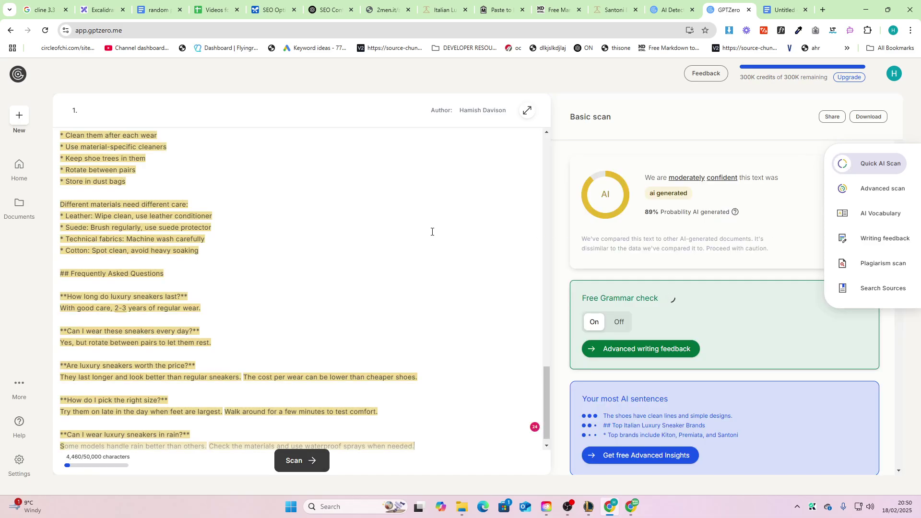
scroll(355, 298, "up", 20)
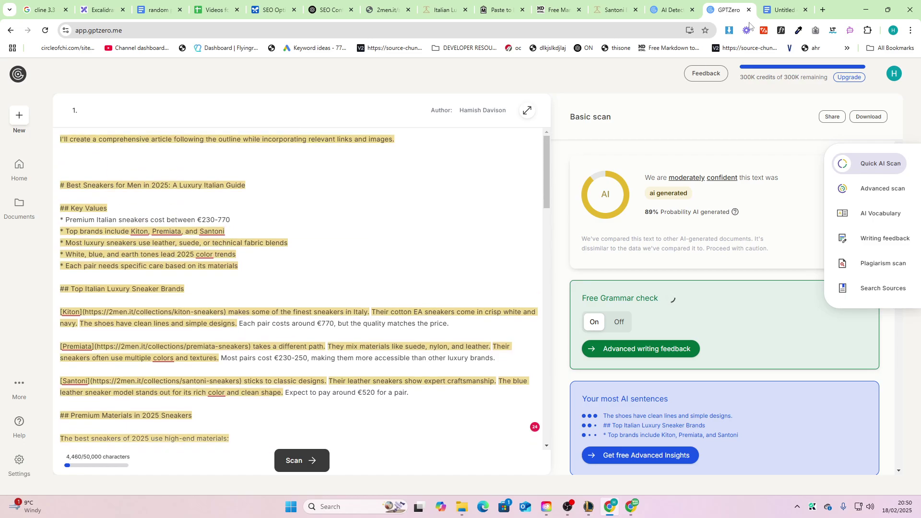
Render the article in the markdown-to-HTML converter and copy the rendered preview text
left_click(556, 9)
key("ctrl+a")
key("ctrl+v")
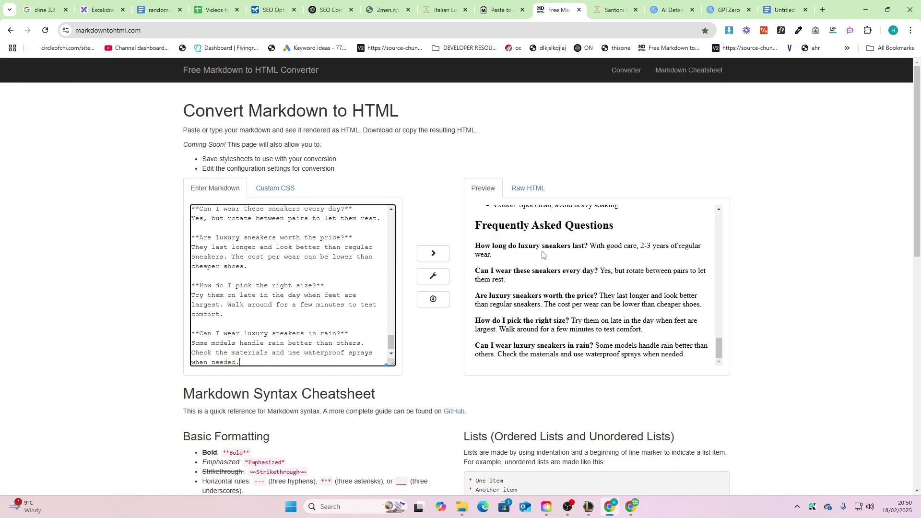
left_click(542, 254)
key("ctrl+a")
key("ctrl+c")
Paste the rendered article over GPTZero's text and scan it again
left_click(671, 9)
left_click(729, 9)
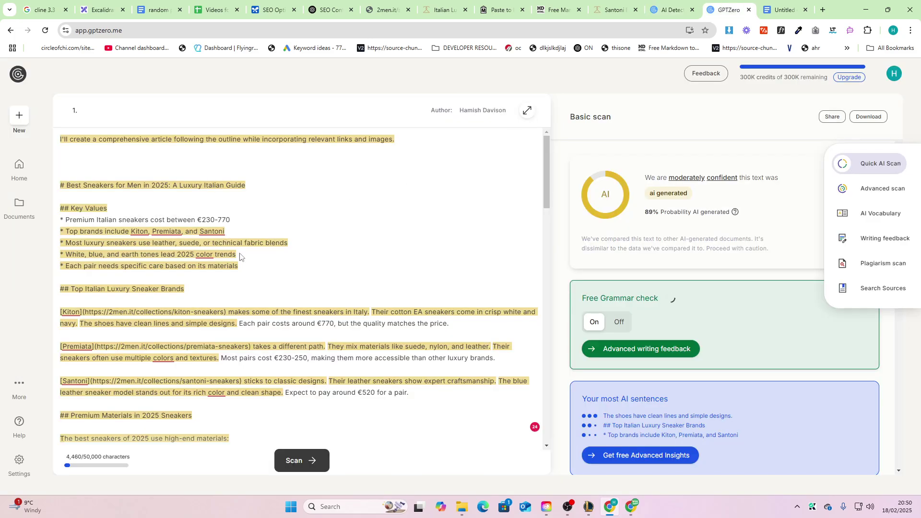
key("ctrl+a")
key("ctrl+v")
left_click(287, 467)
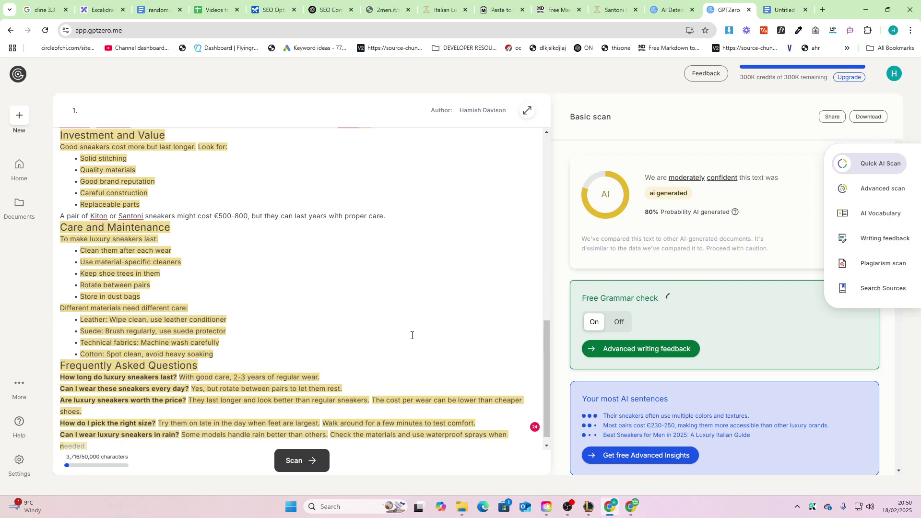
scroll(412, 335, "up", 10)
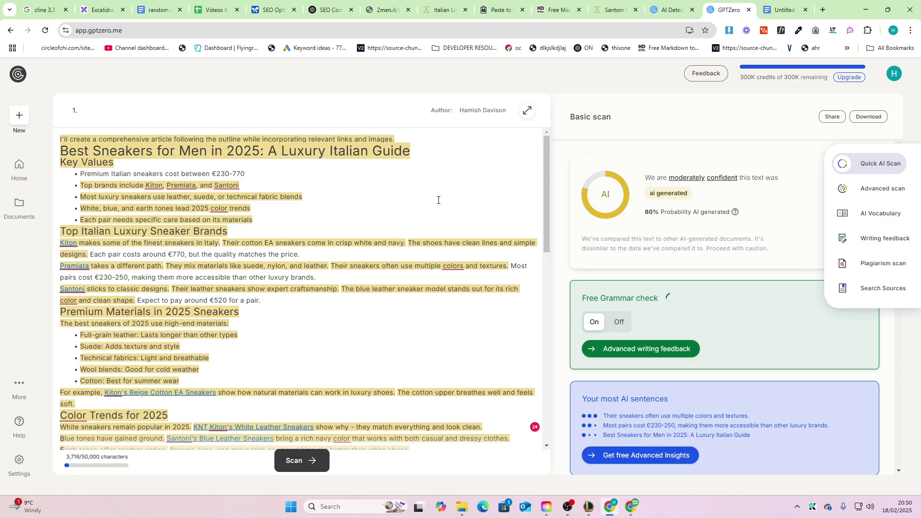
Delete the chatbot's intro sentence and rescan, getting 81% AI generated
left_click_drag(395, 139, 0, 139)
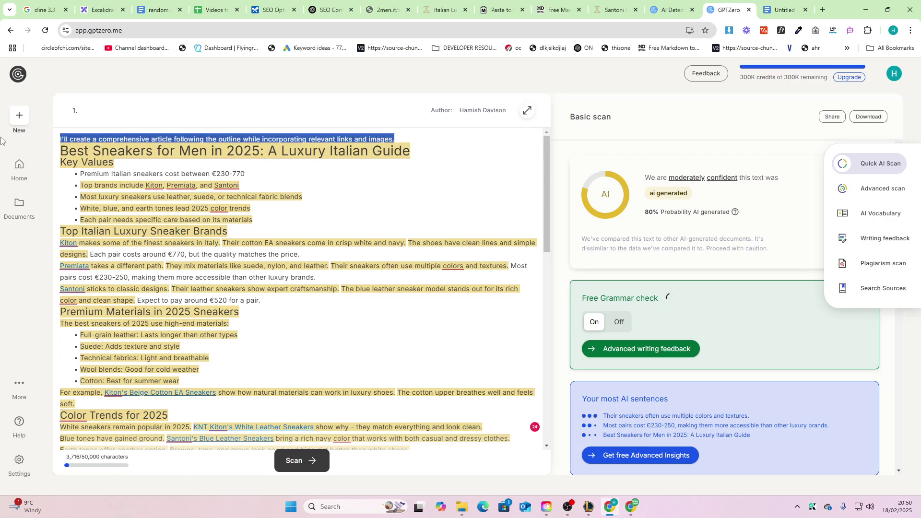
key("BackSpace")
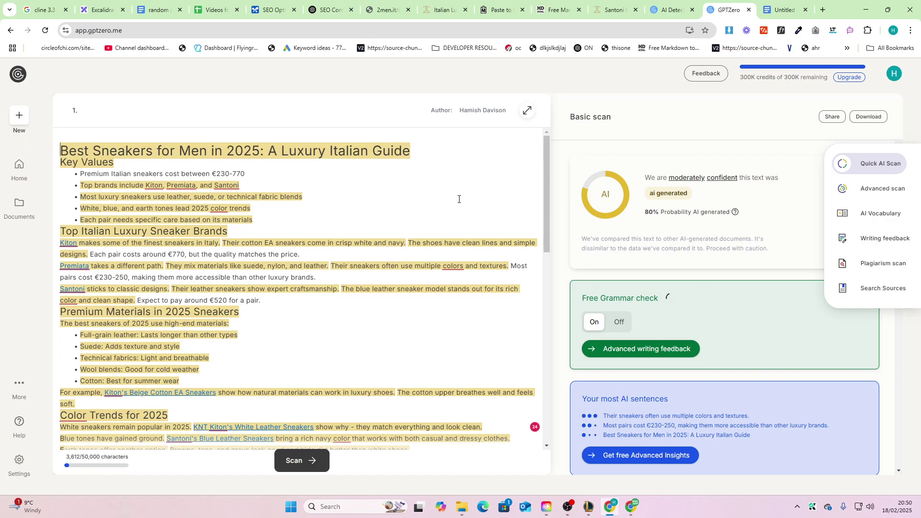
left_click(320, 458)
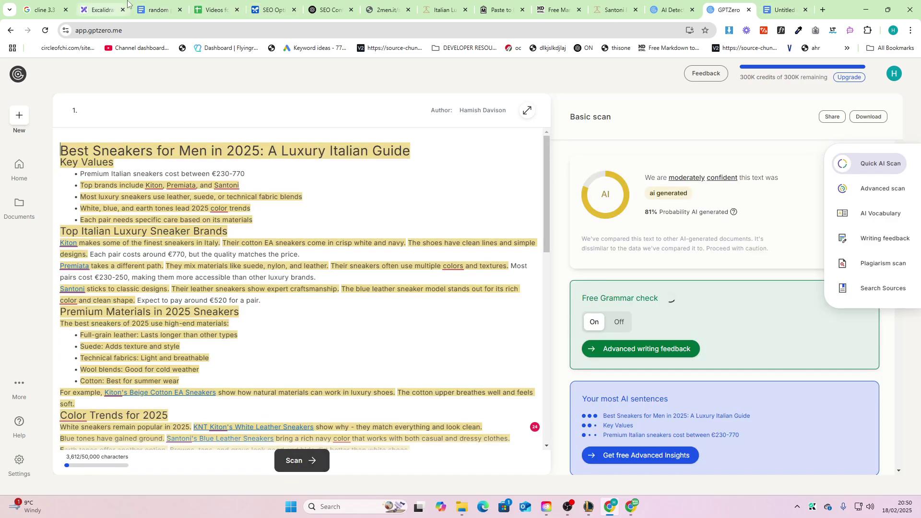
left_click(99, 10)
scroll(350, 237, "down", 10)
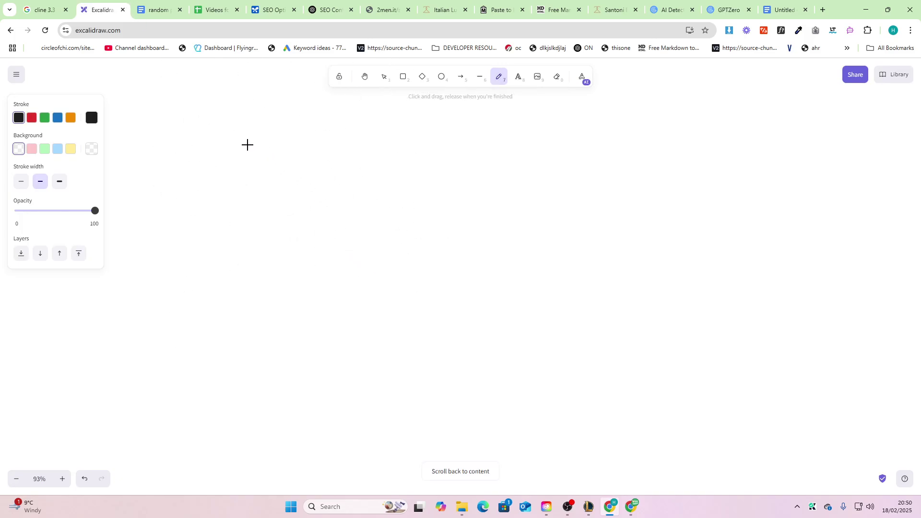
Handwrite '03 mini high' with the pen and underline it across the canvas
mouse_move(244, 192)
left_mouse_down()
mouse_move(247, 139)
mouse_move(335, 172)
mouse_move(309, 197)
left_mouse_up()
mouse_move(404, 165)
left_mouse_down()
mouse_move(409, 189)
mouse_move(533, 179)
left_mouse_up()
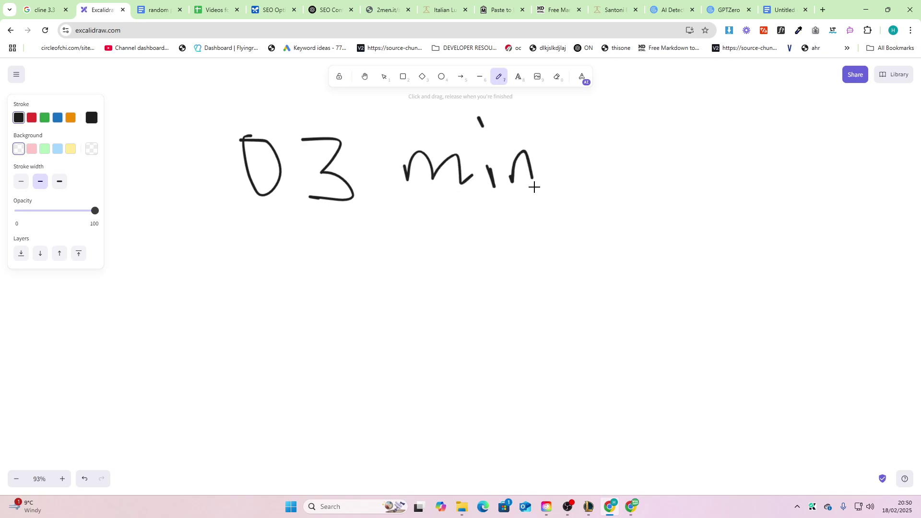
left_click_drag(586, 119, 642, 183)
left_click_drag(663, 124, 669, 127)
mouse_move(708, 133)
left_mouse_down()
mouse_move(724, 188)
mouse_move(716, 212)
left_mouse_up()
mouse_move(769, 126)
left_mouse_down()
mouse_move(781, 171)
mouse_move(825, 196)
left_mouse_up()
left_click_drag(229, 224, 660, 205)
left_click_drag(917, 199, 920, 197)
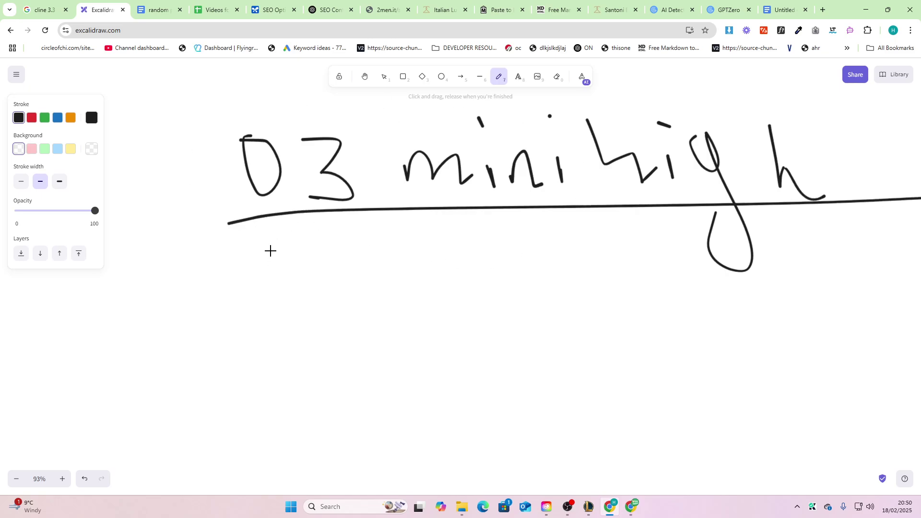
Handwrite '2.0 gemini' and '3.5 Sonnet' on separate lines beneath the underline
left_click_drag(258, 248, 295, 303)
left_click_drag(365, 245, 355, 246)
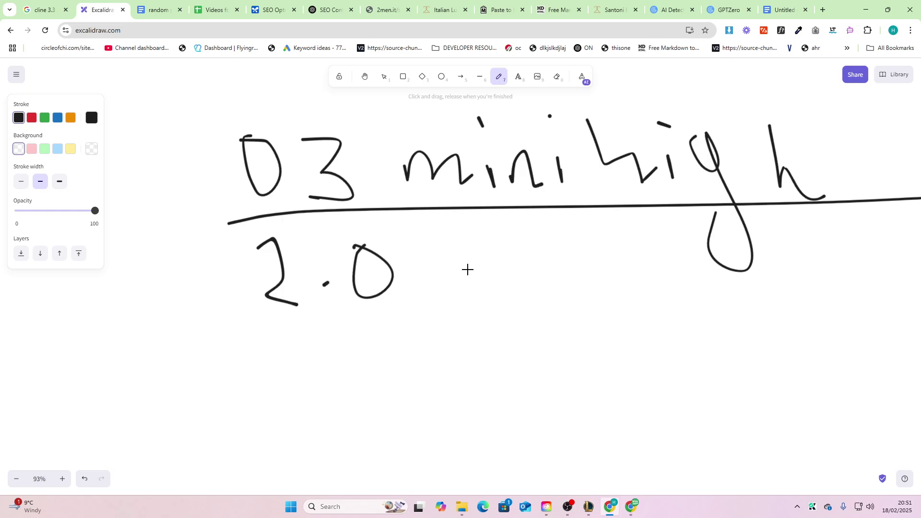
mouse_move(455, 264)
left_mouse_down()
mouse_move(451, 325)
mouse_move(600, 288)
left_mouse_up()
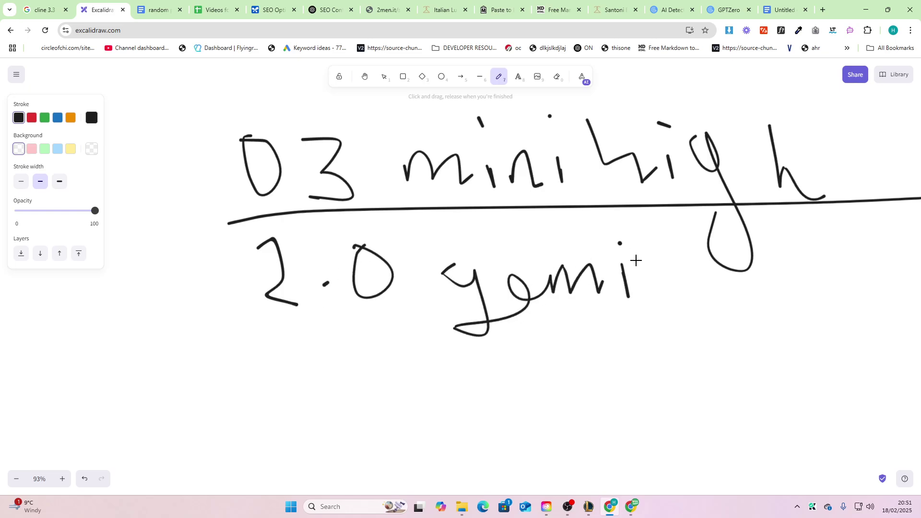
left_click_drag(619, 243, 630, 254)
left_click_drag(639, 264, 668, 298)
left_click_drag(266, 352, 246, 419)
left_click_drag(383, 419, 363, 421)
mouse_move(470, 376)
left_mouse_down()
mouse_move(448, 390)
mouse_move(459, 434)
left_mouse_up()
left_click_drag(557, 400, 651, 393)
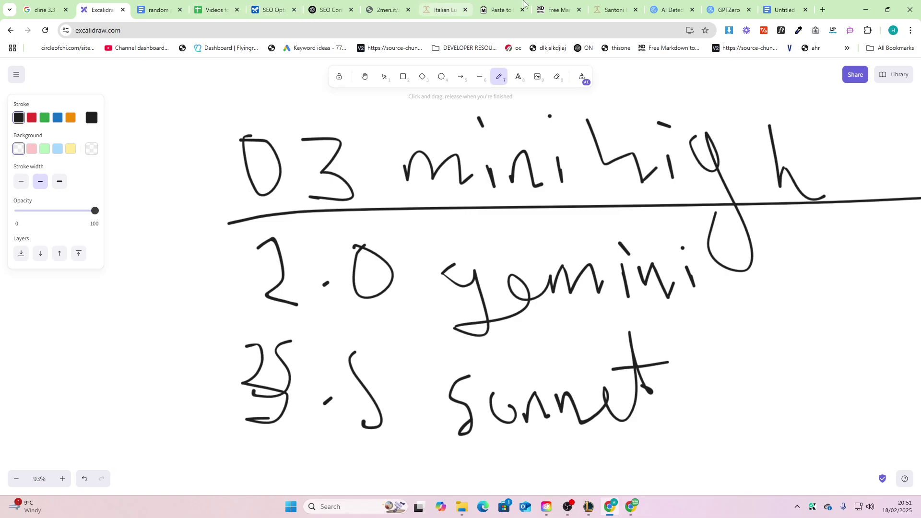
Select the entire text of the random prompt document
left_click(173, 7)
left_click(362, 319)
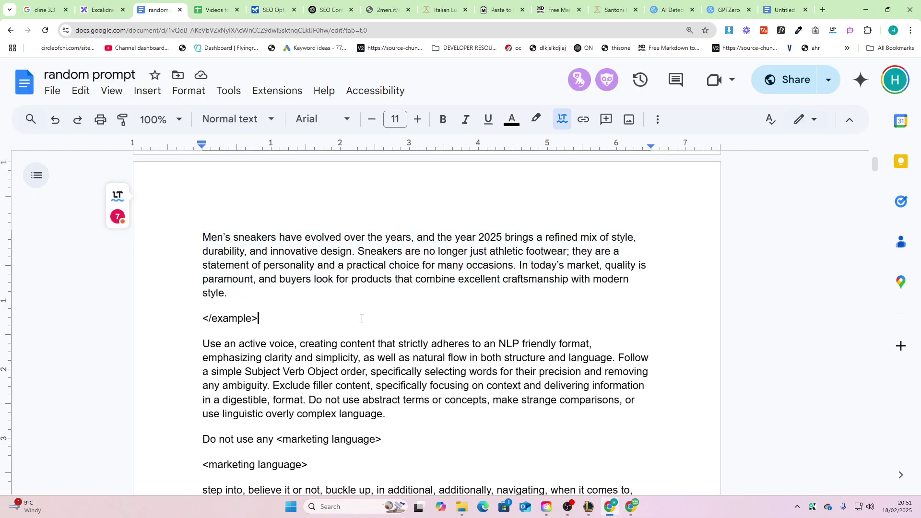
key("ctrl+a")
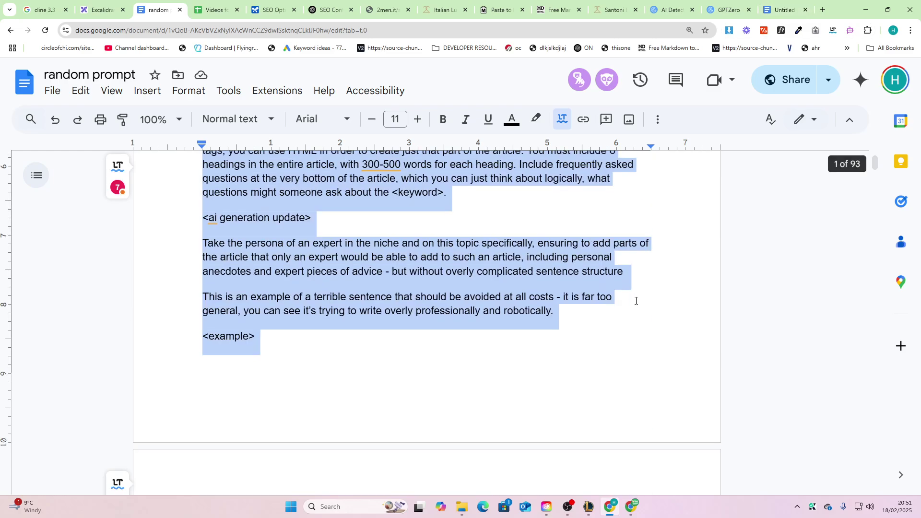
Search Google for 'chat.deepseek' in a new browser tab
left_click(821, 9)
type("cha")
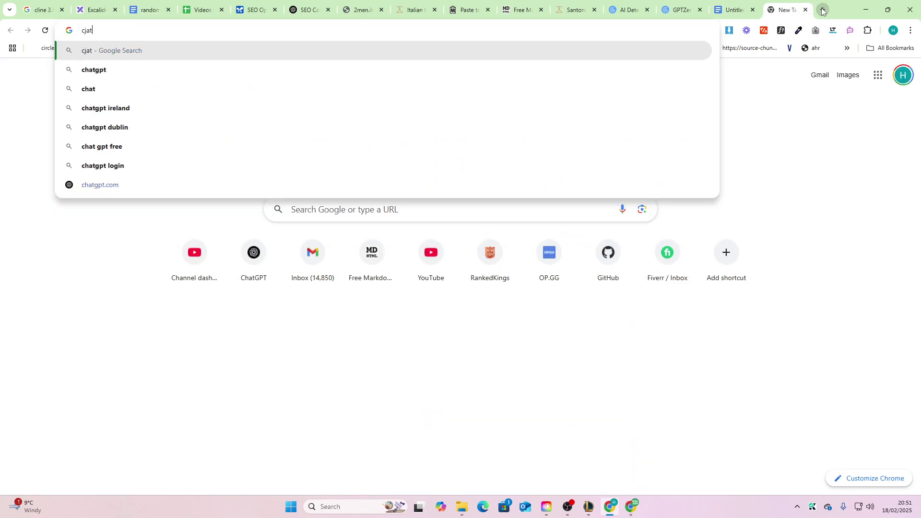
key("BackSpace")
key("BackSpace")
type("hat.deepseek")
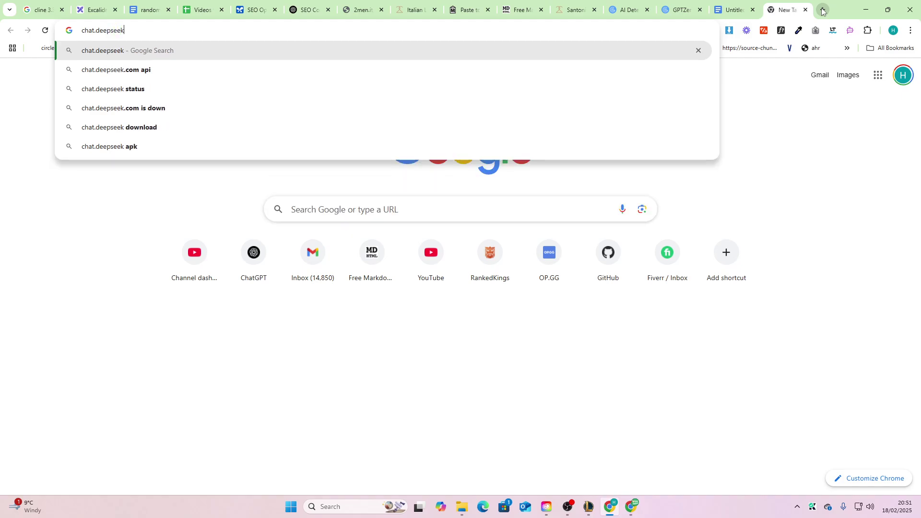
key("Return")
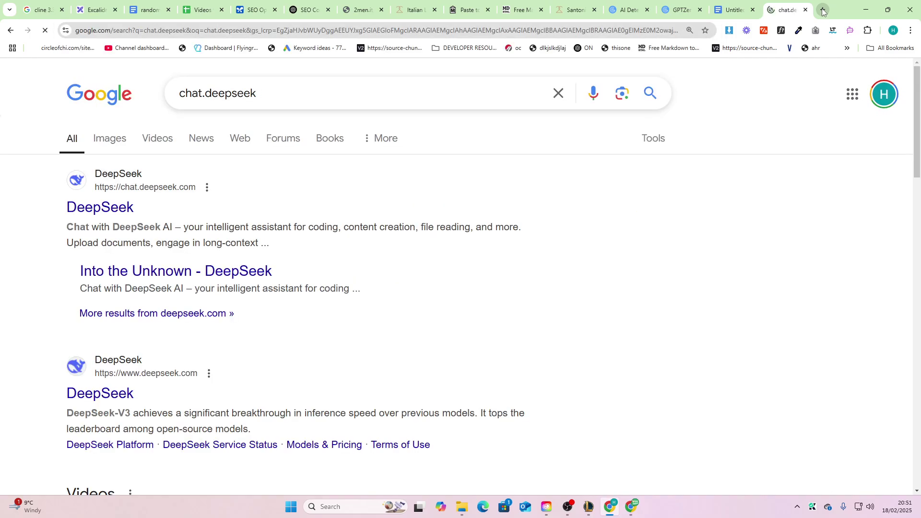
Open DeepSeek, submit the SEO prompt, and select its 'Best Sneakers for Men in 2025' article
left_click(94, 207)
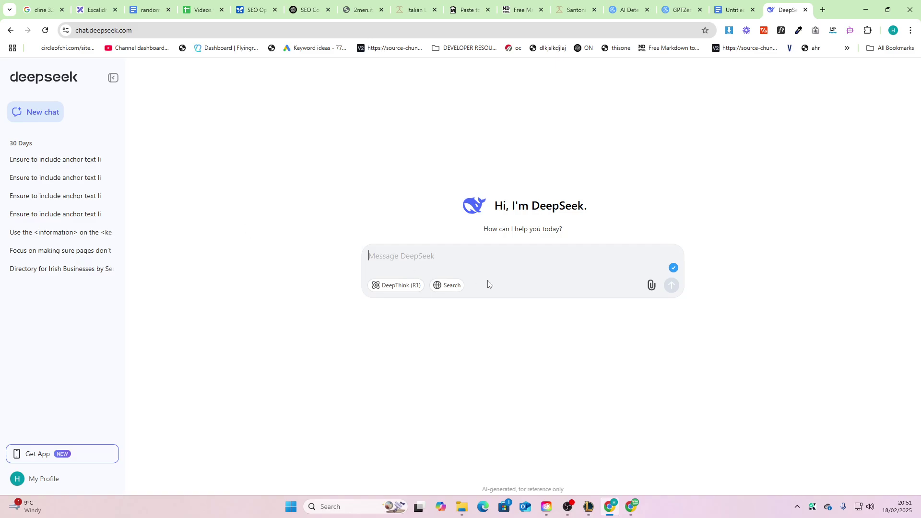
key("ctrl+v")
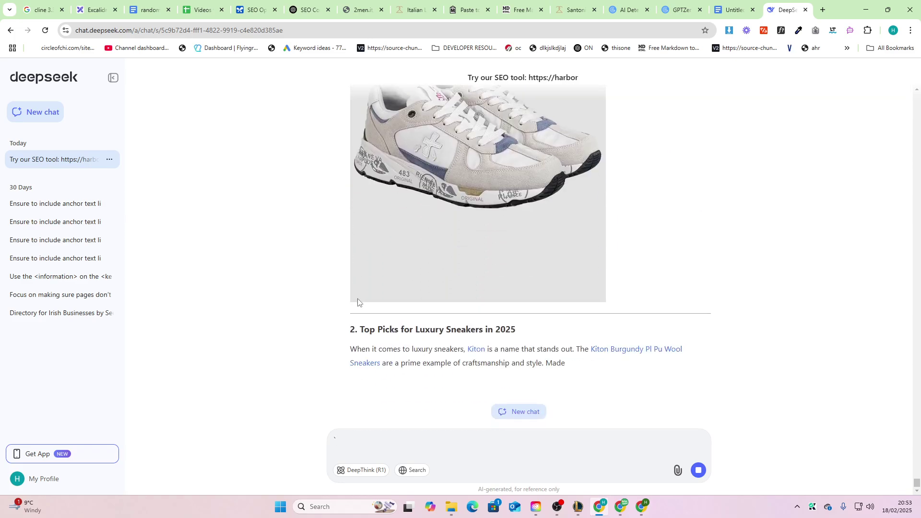
scroll(358, 299, "up", 4)
scroll(358, 298, "up", 2)
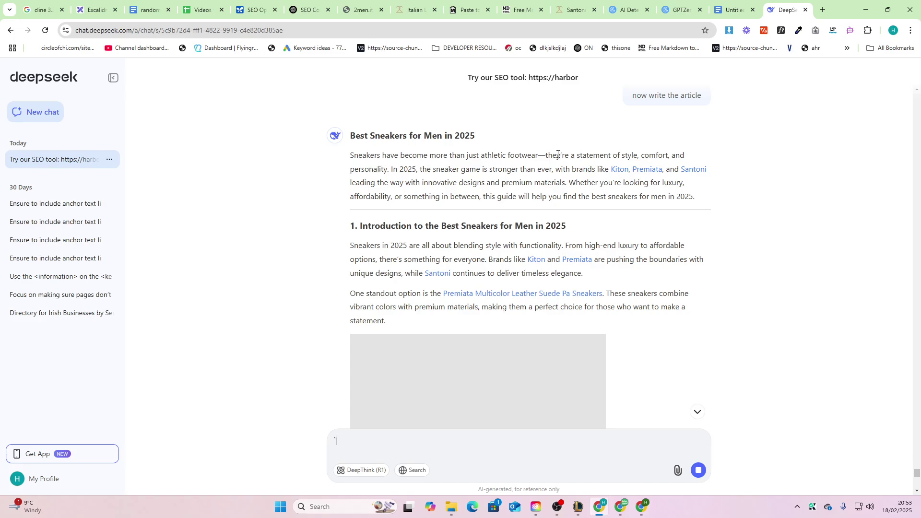
left_click_drag(351, 136, 595, 365)
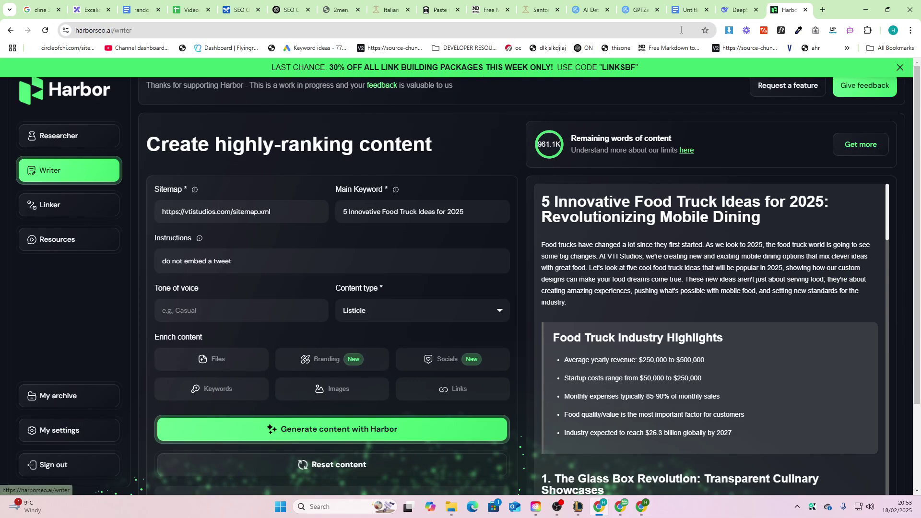
scroll(624, 335, "down", 20)
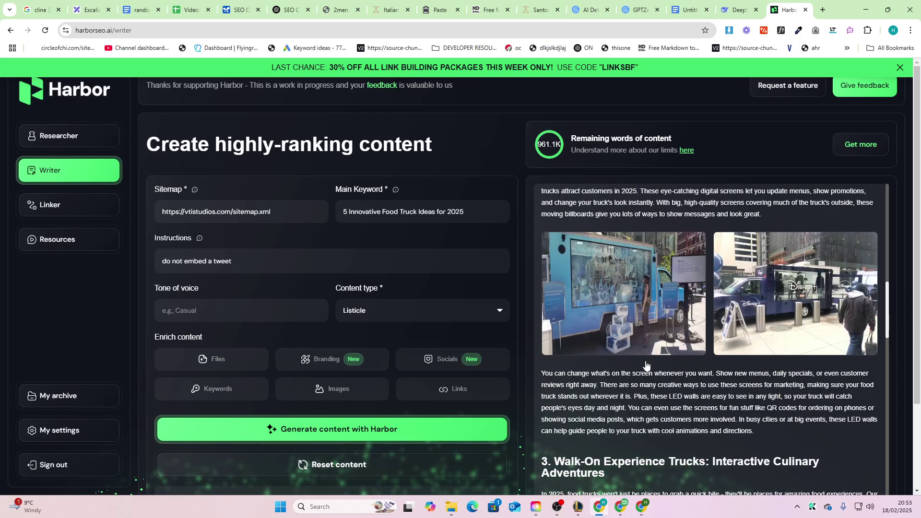
scroll(646, 361, "down", 1)
scroll(686, 381, "up", 20)
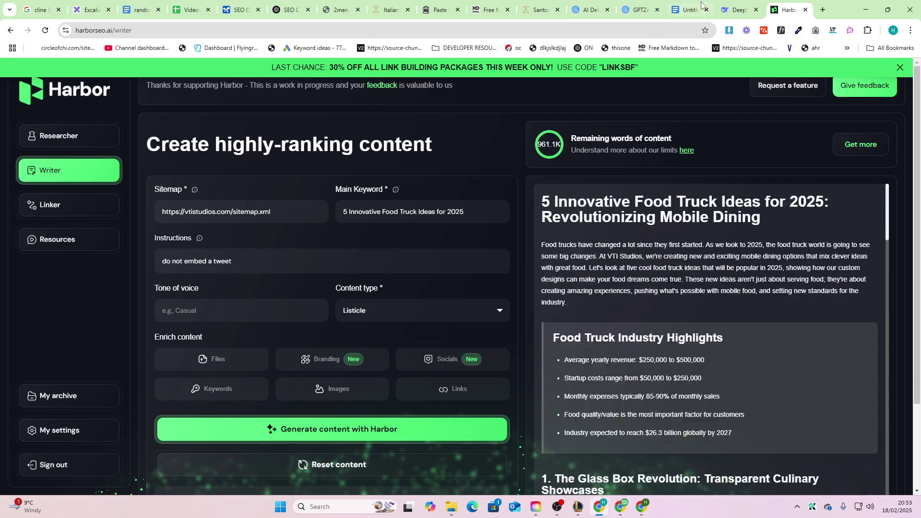
Scan DeepSeek's 1,802-character sneakers article in GPTZero, rated 100% probability AI generated
left_click(634, 9)
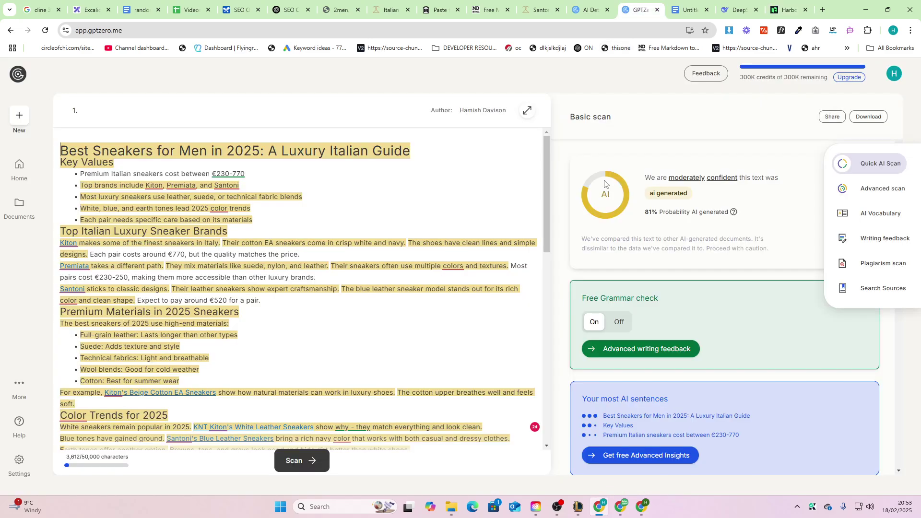
key("ctrl+End")
left_click(320, 460)
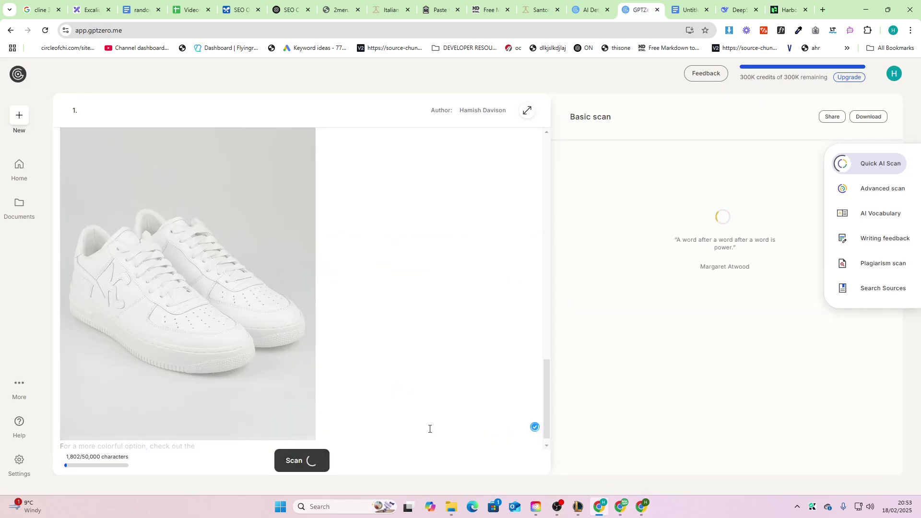
scroll(511, 307, "up", 15)
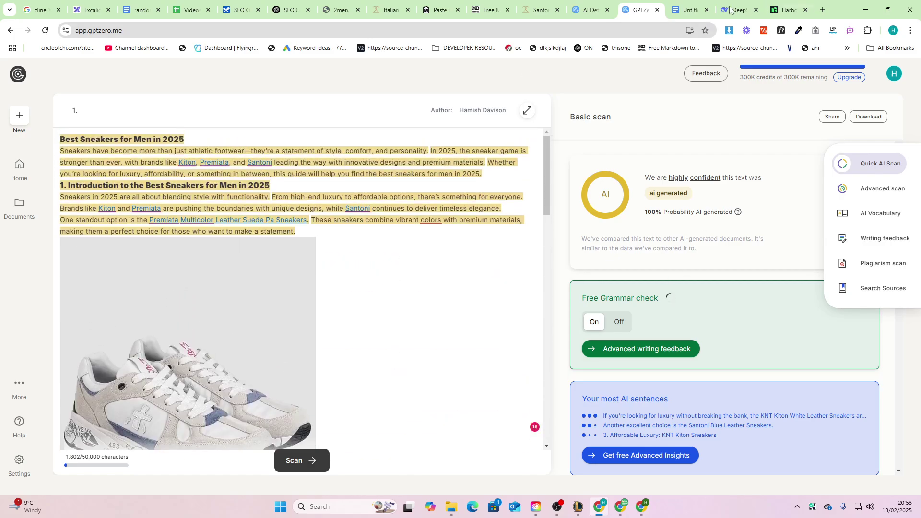
Handwrite 'R1 Deepseek' as the fourth entry in the Excalidraw list and underline it
left_click(89, 10)
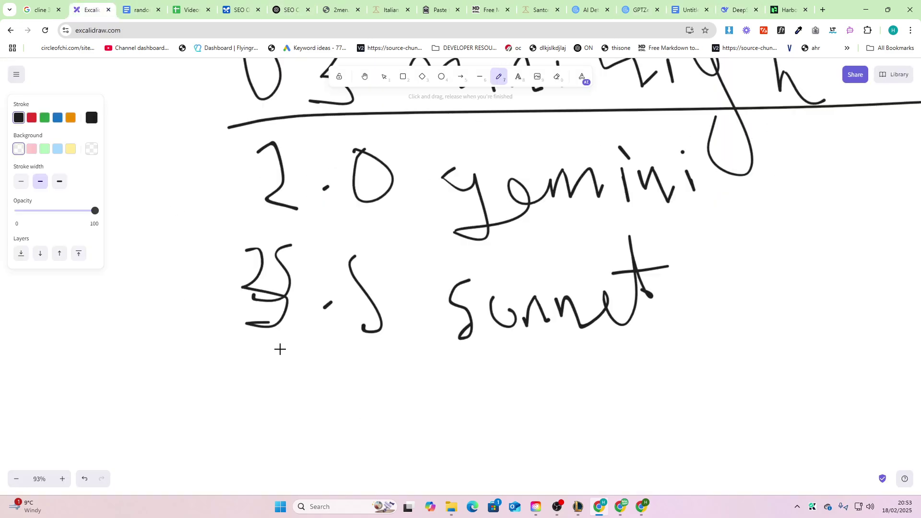
scroll(275, 338, "down", 3)
left_click_drag(256, 305, 307, 260)
left_click_drag(325, 237, 328, 286)
mouse_move(462, 225)
left_mouse_down()
mouse_move(496, 261)
mouse_move(581, 261)
mouse_move(619, 278)
mouse_move(730, 254)
mouse_move(774, 202)
mouse_move(812, 287)
mouse_move(824, 287)
left_mouse_up()
left_click_drag(750, 319, 750, 320)
scroll(486, 399, "up", 5)
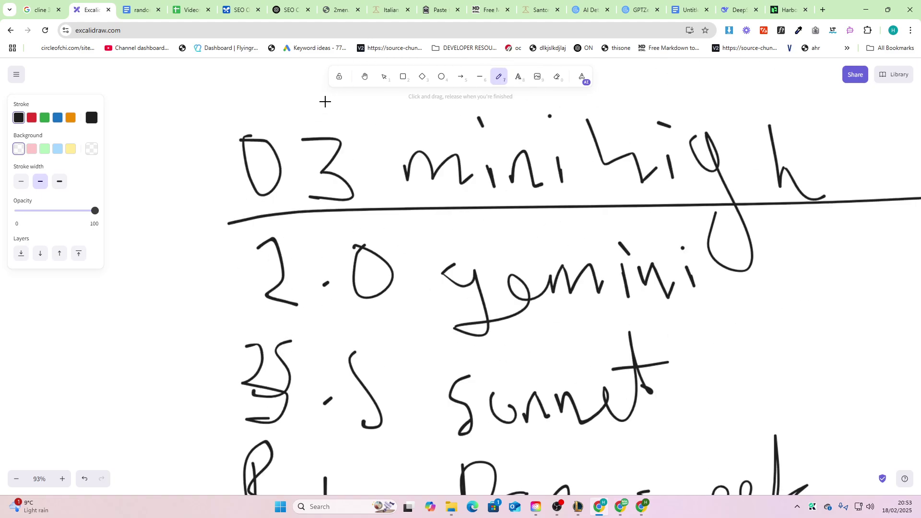
Circle 'o3 mini high' as the top result and underline the '2.0 gemini' row
mouse_move(284, 101)
left_mouse_down()
mouse_move(851, 157)
mouse_move(235, 100)
left_mouse_up()
left_click_drag(252, 305, 765, 339)
scroll(638, 340, "down", 2)
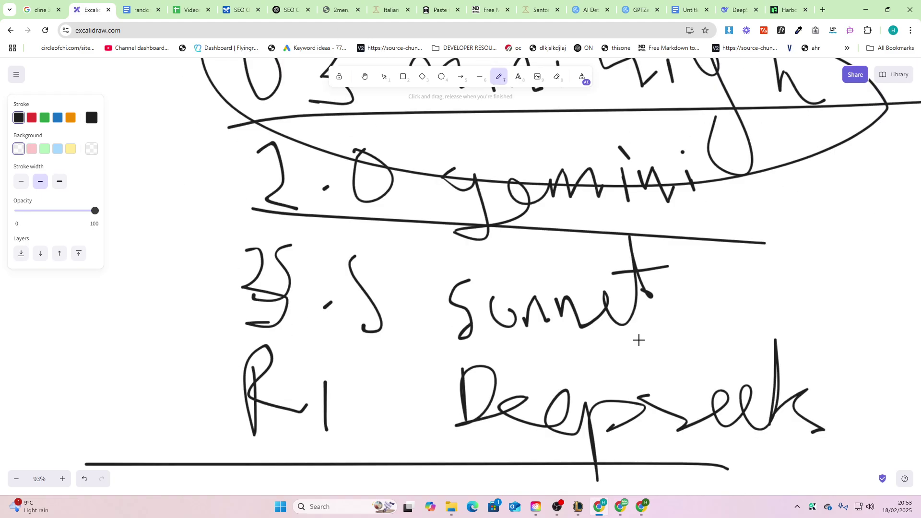
scroll(702, 291, "up", 3)
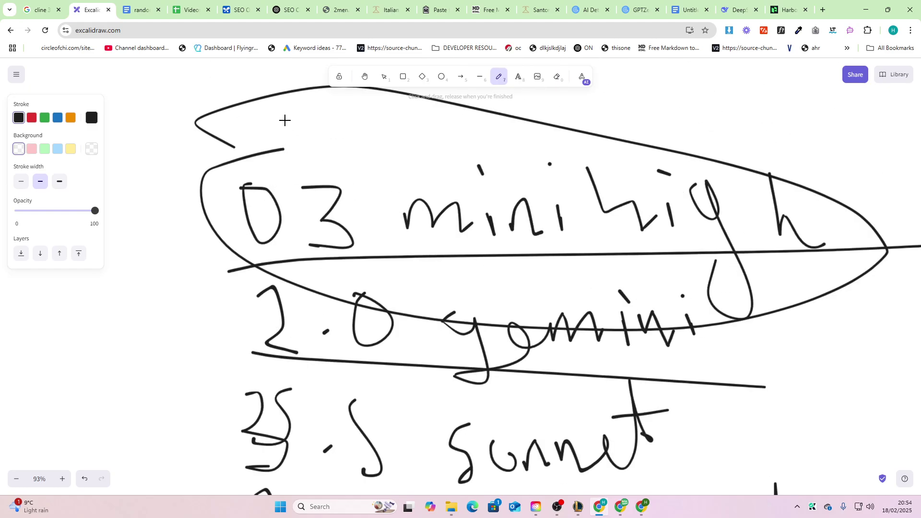
mouse_move(388, 94)
left_mouse_down()
mouse_move(689, 294)
mouse_move(253, 123)
mouse_move(503, 96)
left_mouse_up()
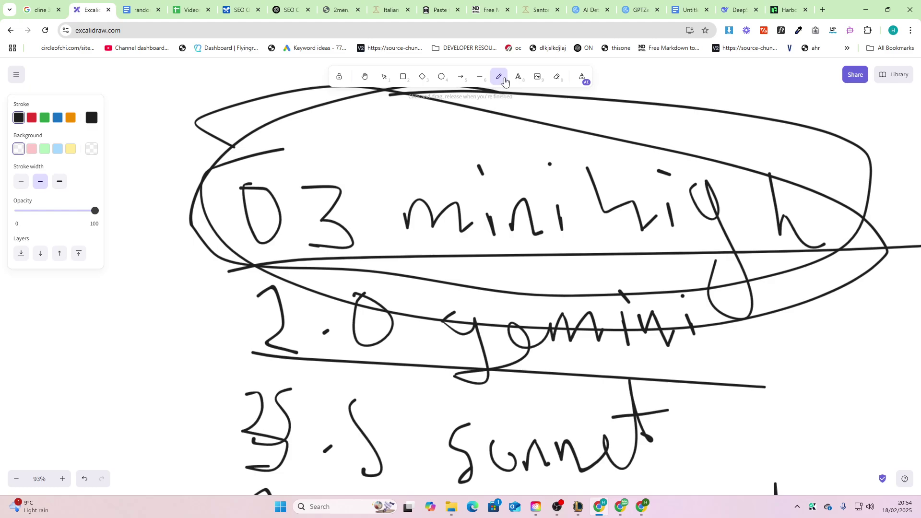
Loop '2.0 gemini' and draw underlines beneath the remaining rows
left_click(689, 10)
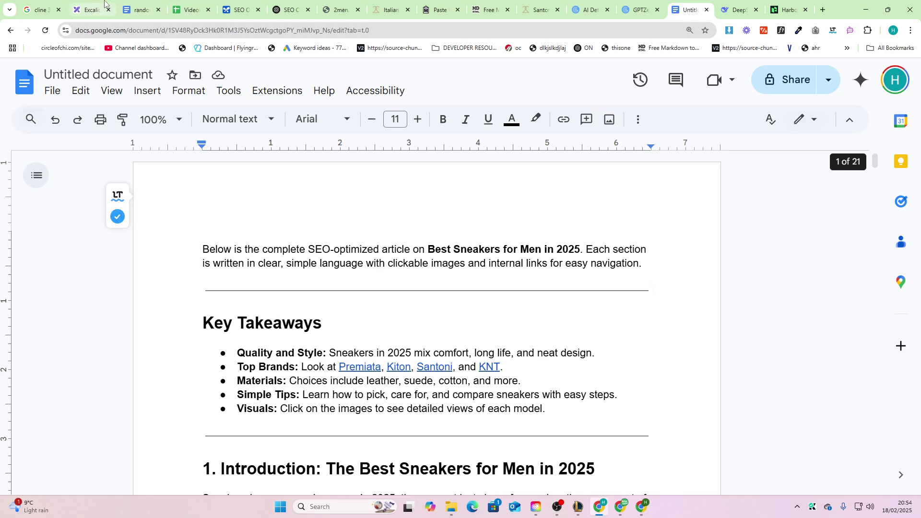
left_click(140, 9)
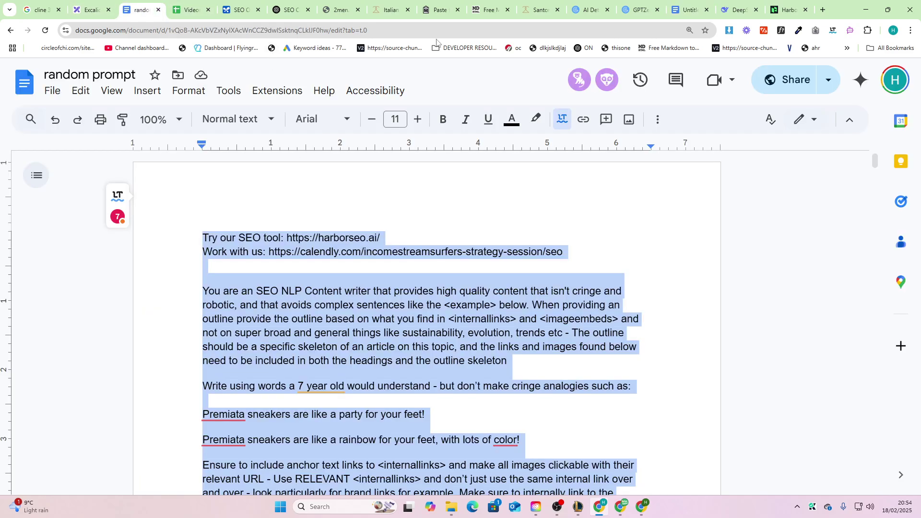
left_click(89, 10)
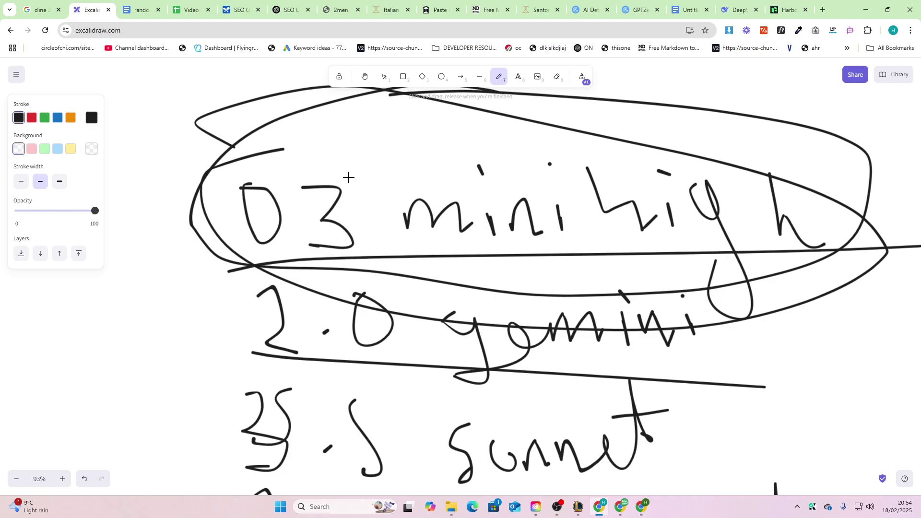
scroll(487, 312, "down", 3)
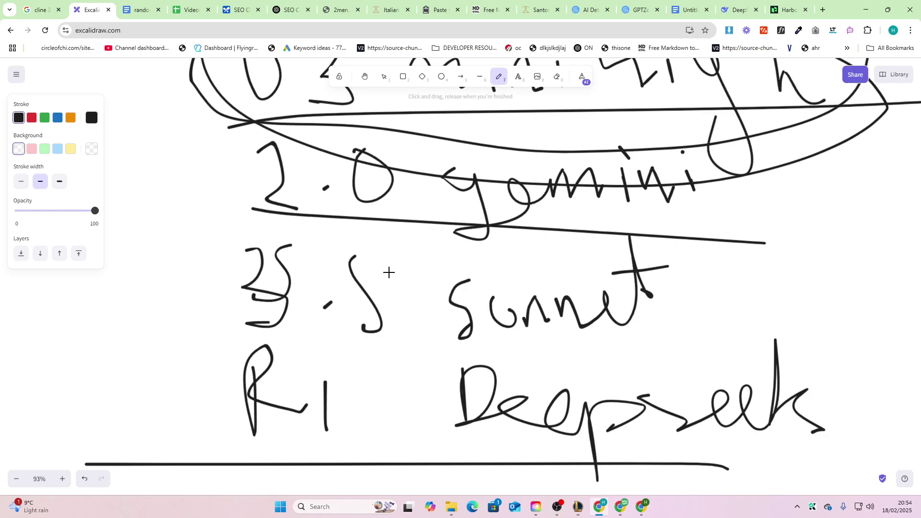
mouse_move(260, 217)
left_mouse_down()
mouse_move(670, 220)
mouse_move(475, 128)
mouse_move(245, 140)
mouse_move(335, 234)
left_mouse_up()
scroll(316, 266, "down", 1)
left_click_drag(372, 284, 734, 283)
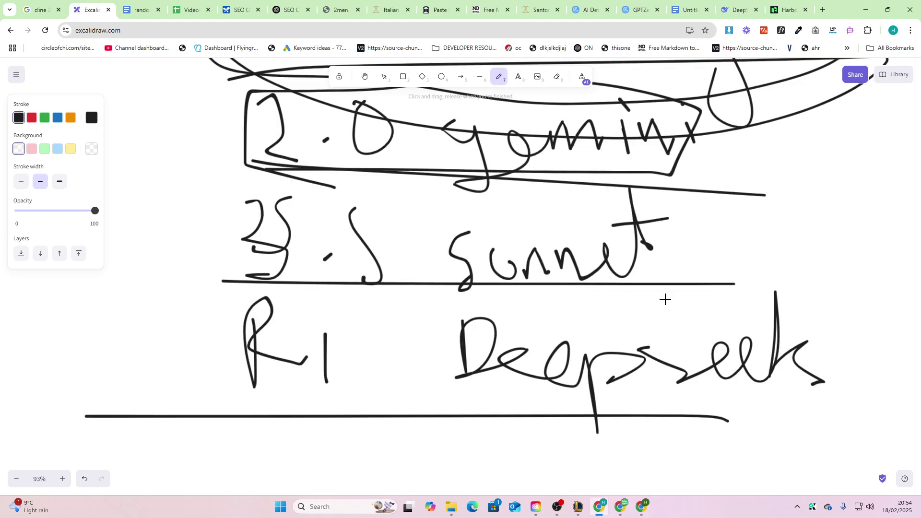
scroll(664, 298, "down", 2)
left_click_drag(249, 305, 883, 342)
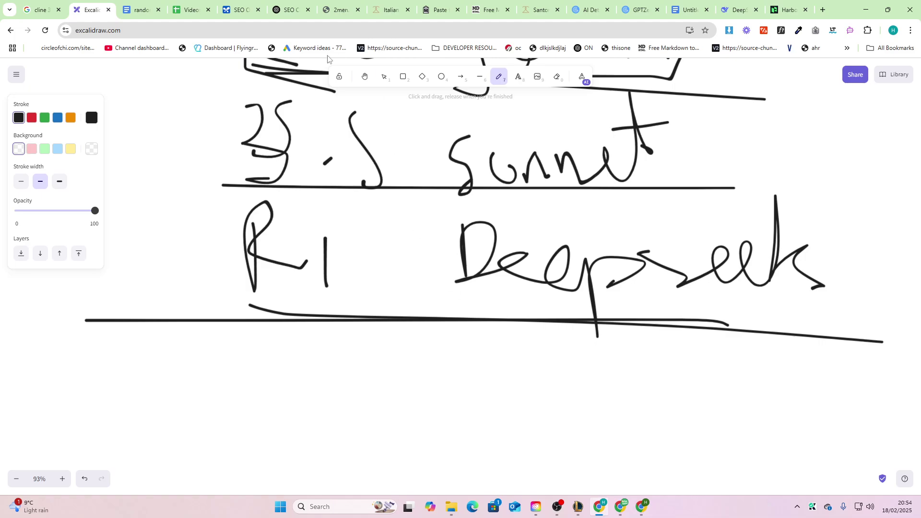
In the random prompt document, select the prompt text, then place the cursor below the links
left_click(130, 5)
left_click(312, 297)
scroll(317, 307, "down", 10)
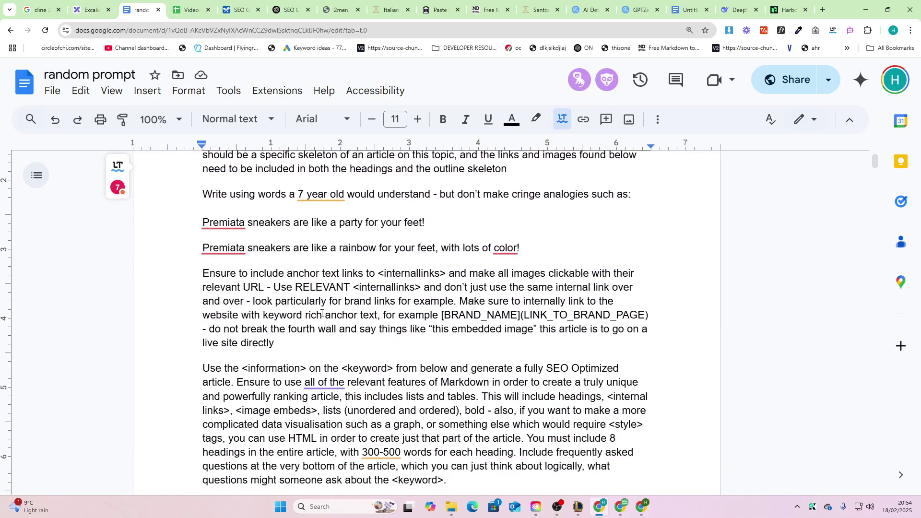
scroll(321, 313, "up", 10)
left_click_drag(188, 234, 643, 419)
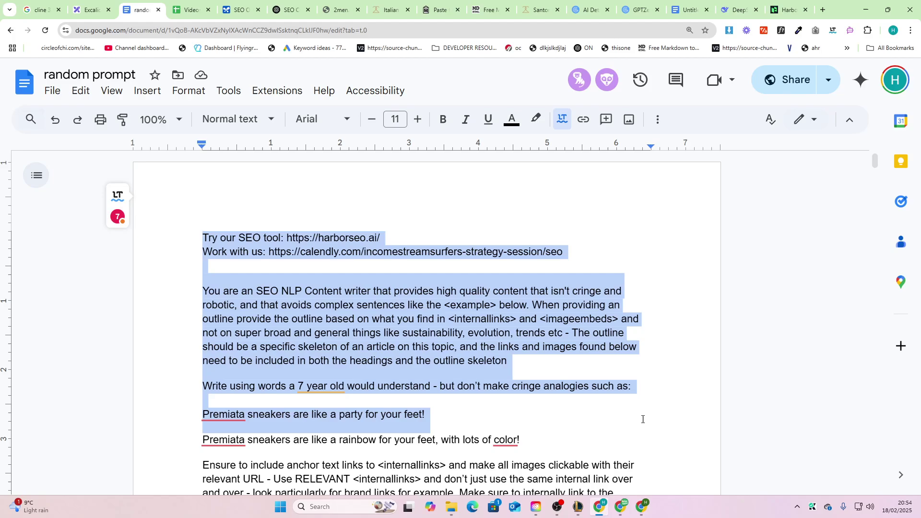
left_click(643, 419)
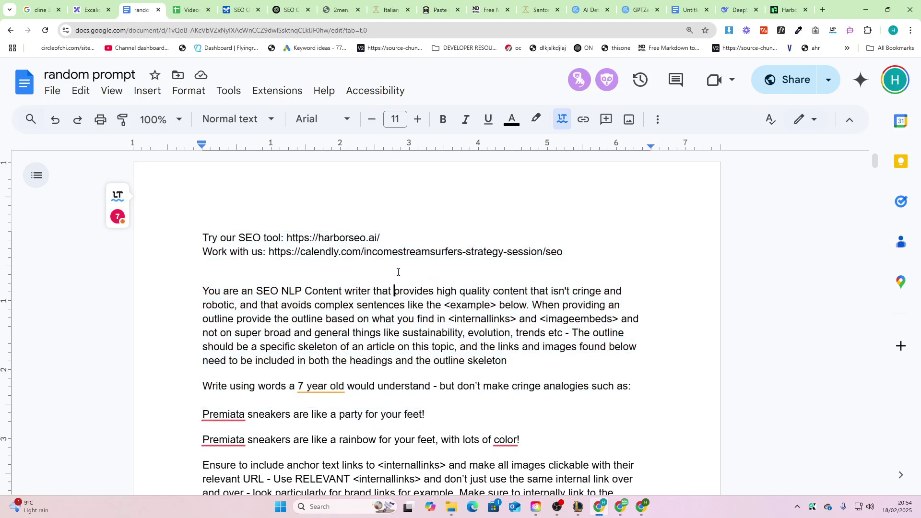
left_click(249, 272)
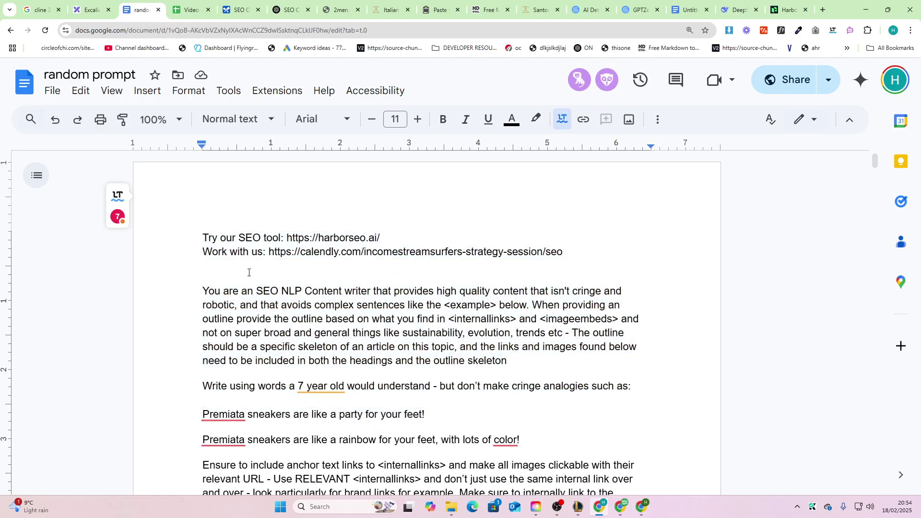